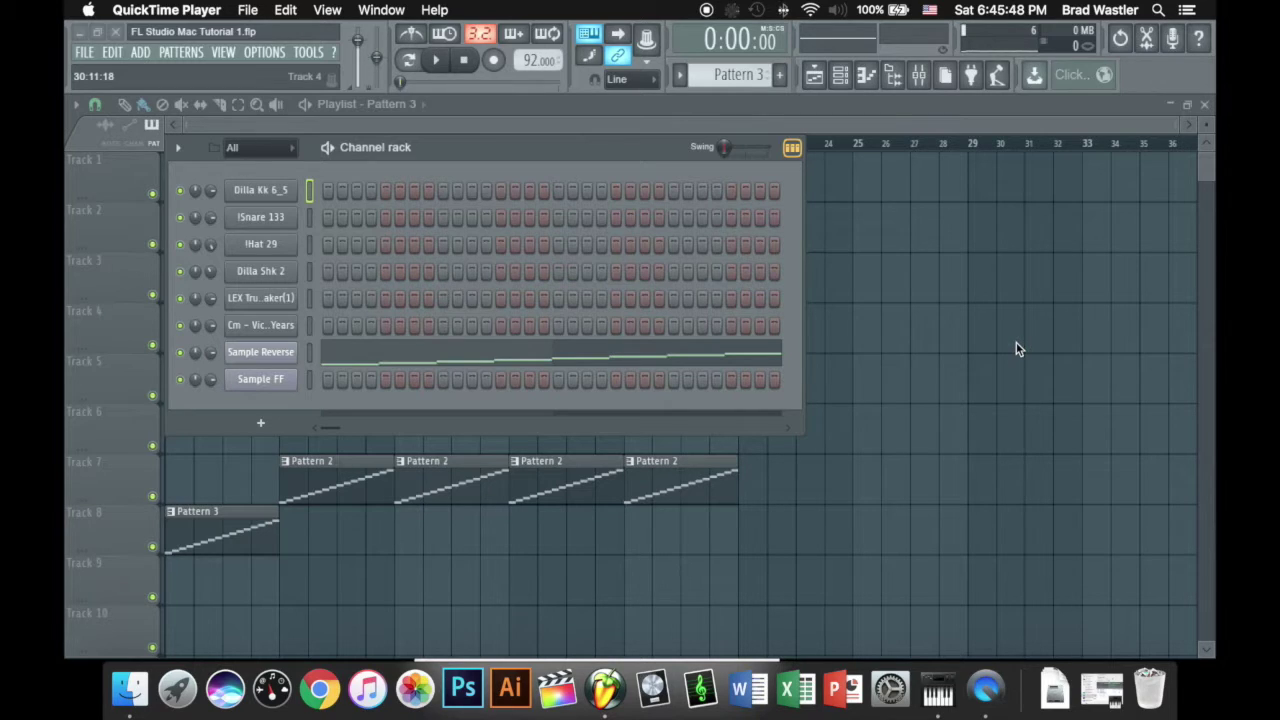
Step: Show the Playlist, play the arrangement from bar 5 and stop playback
click(814, 74)
click(282, 143)
key(space)
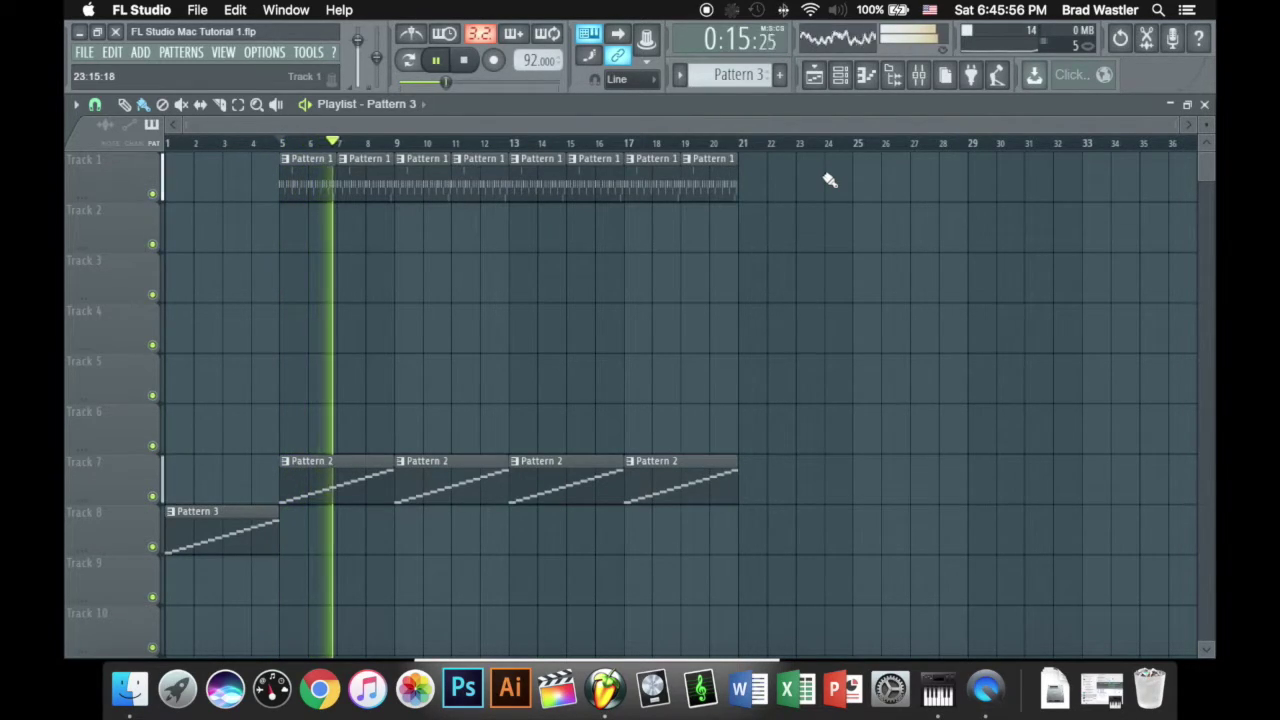
key(space)
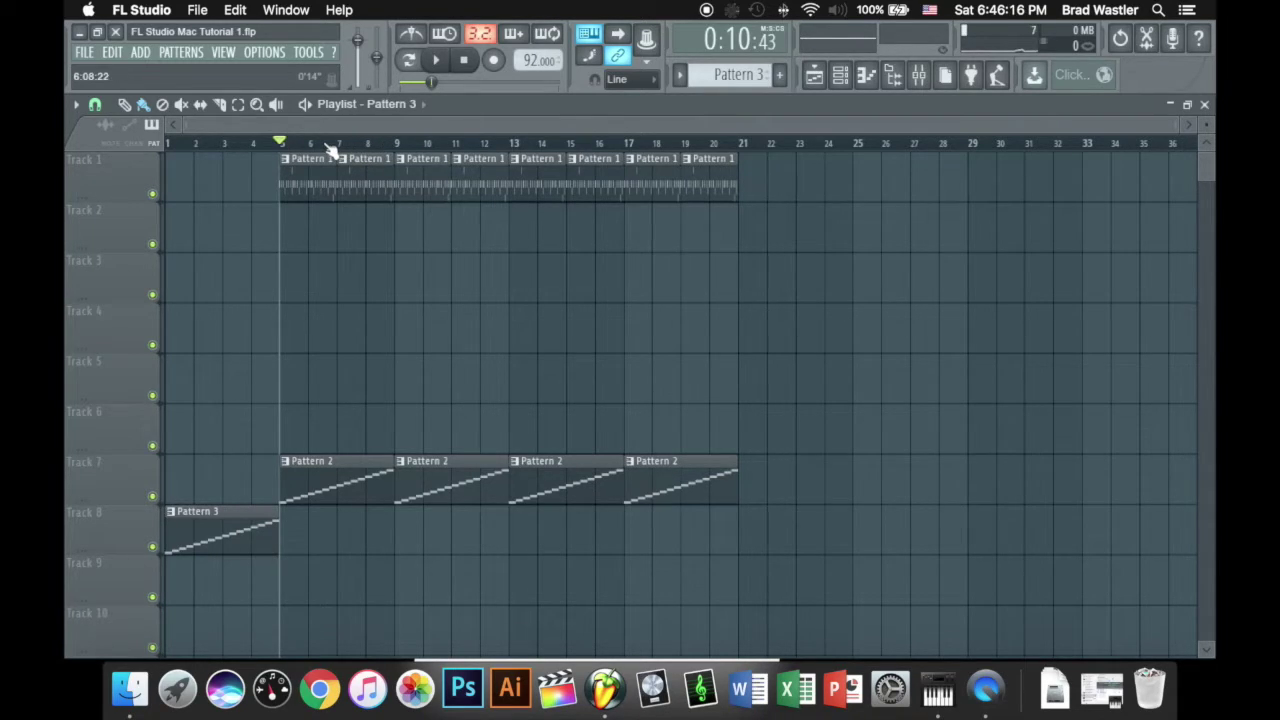
scroll(318, 146, up, 1)
scroll(315, 147, up, 2)
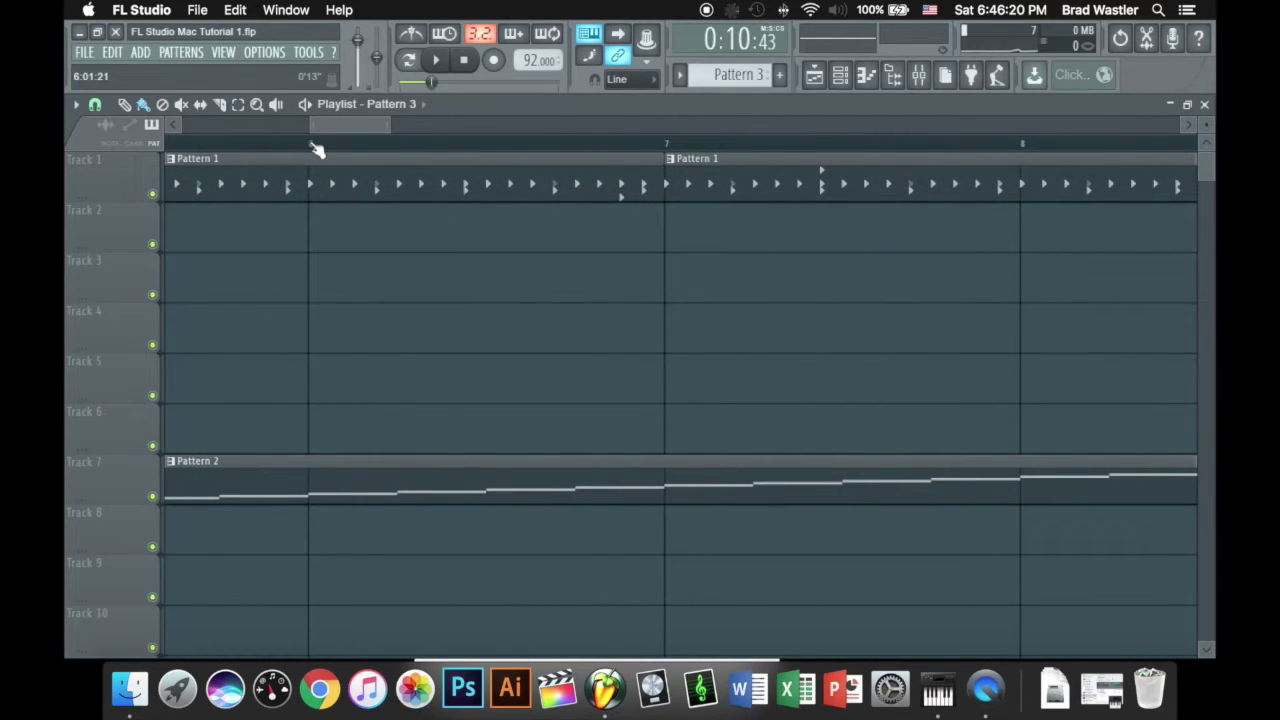
scroll(315, 148, down, 4)
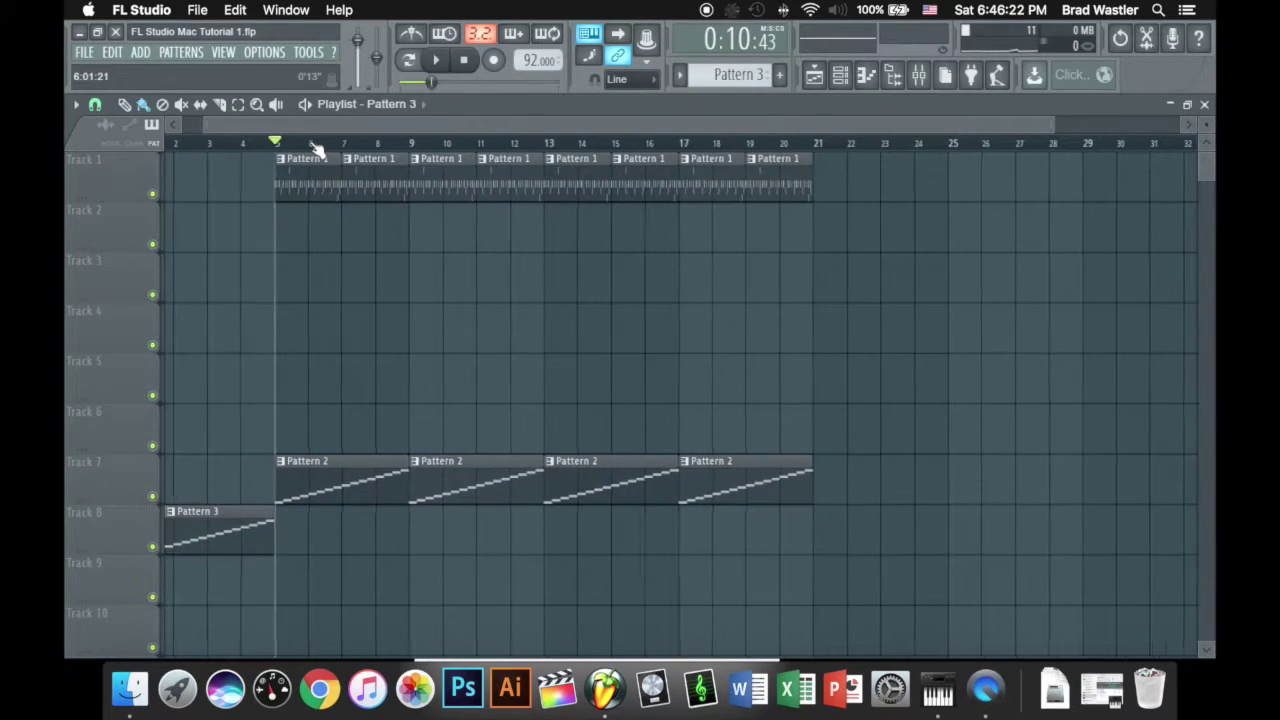
scroll(315, 148, down, 1)
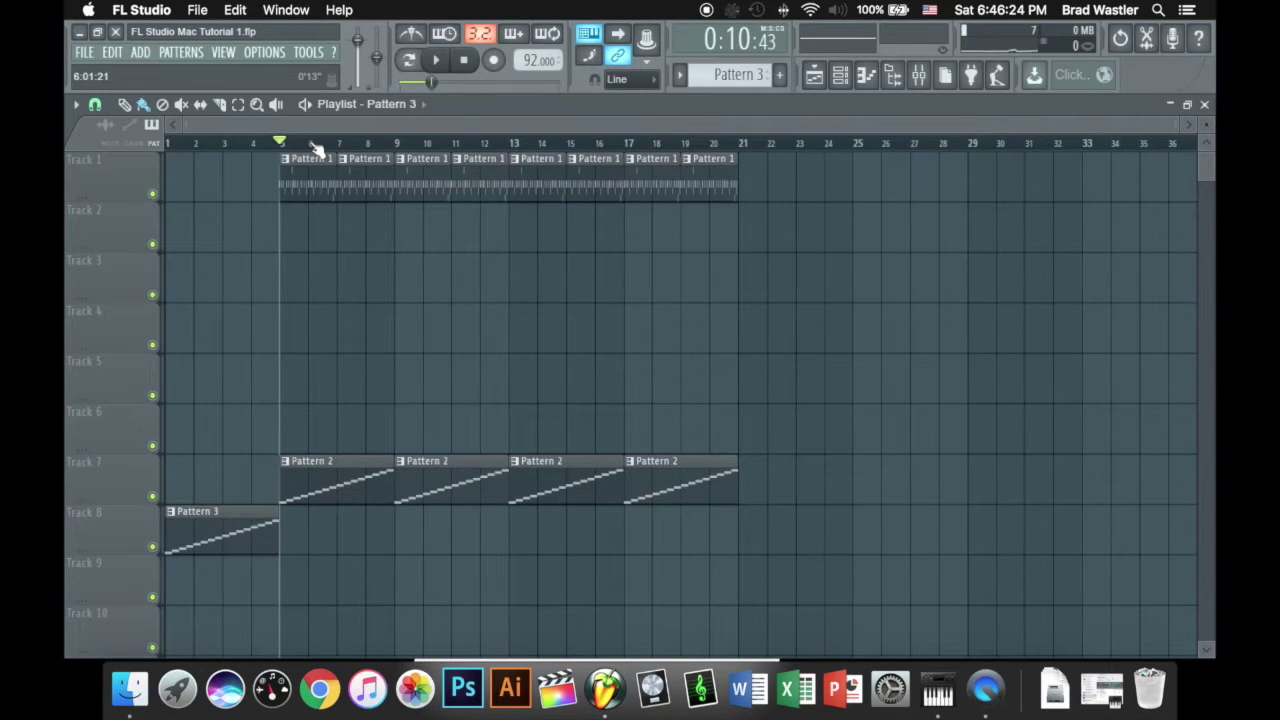
mouse_move(1177, 121)
mouse_down()
mouse_move(560, 128)
mouse_move(1200, 122)
mouse_up()
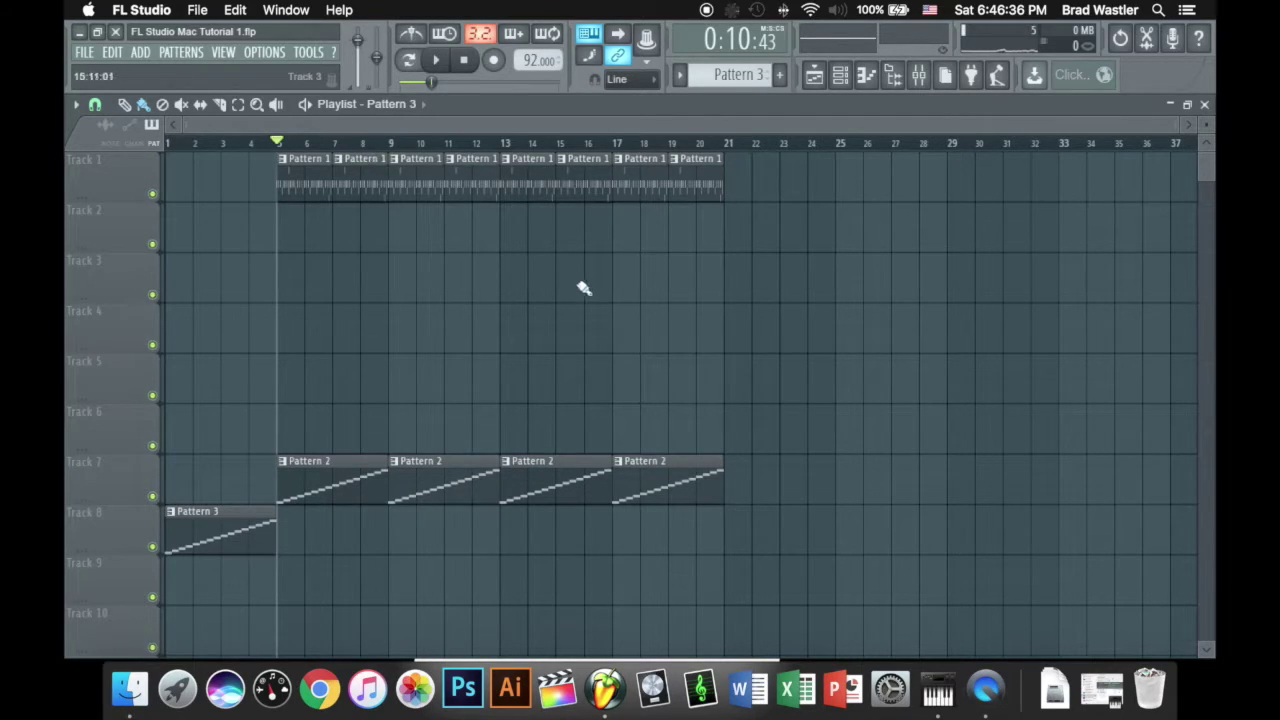
Step: Select the last five Pattern 1 clips on Track 1 with the Select tool, return to the Paint tool and clear the selection
key(e)
drag(768, 263, 462, 184)
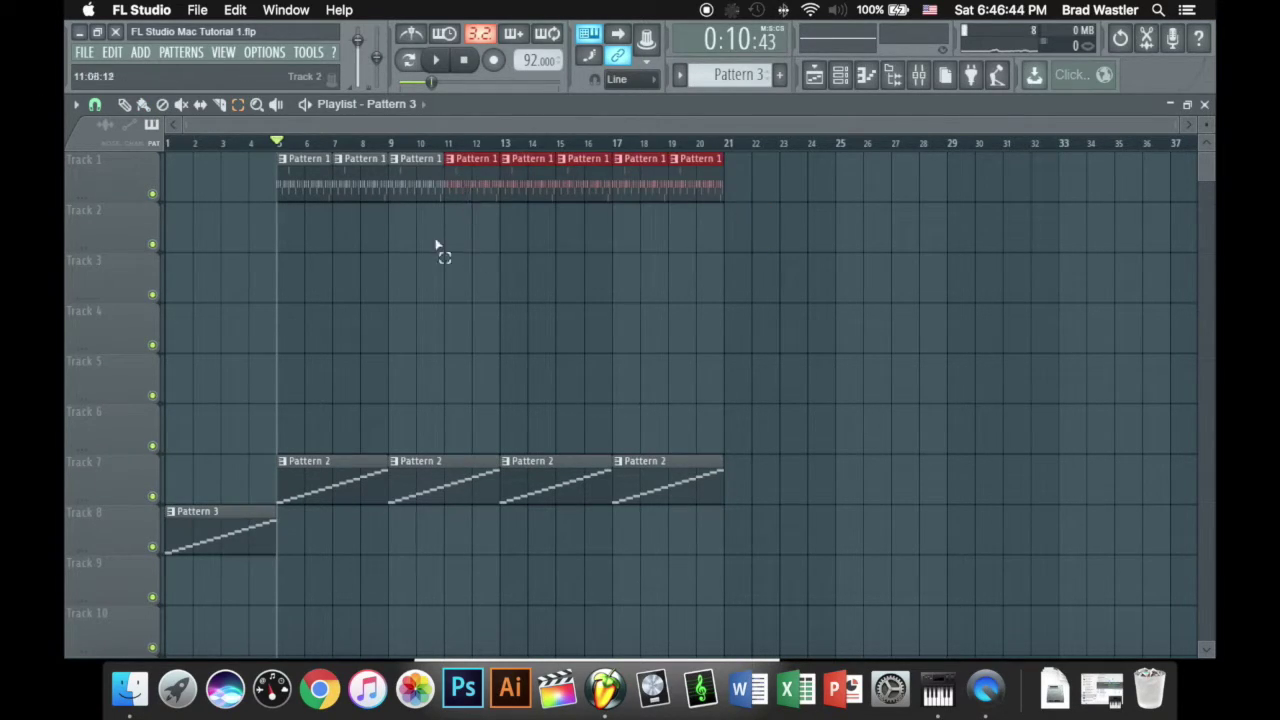
click(146, 106)
click(424, 242)
right_click(452, 248)
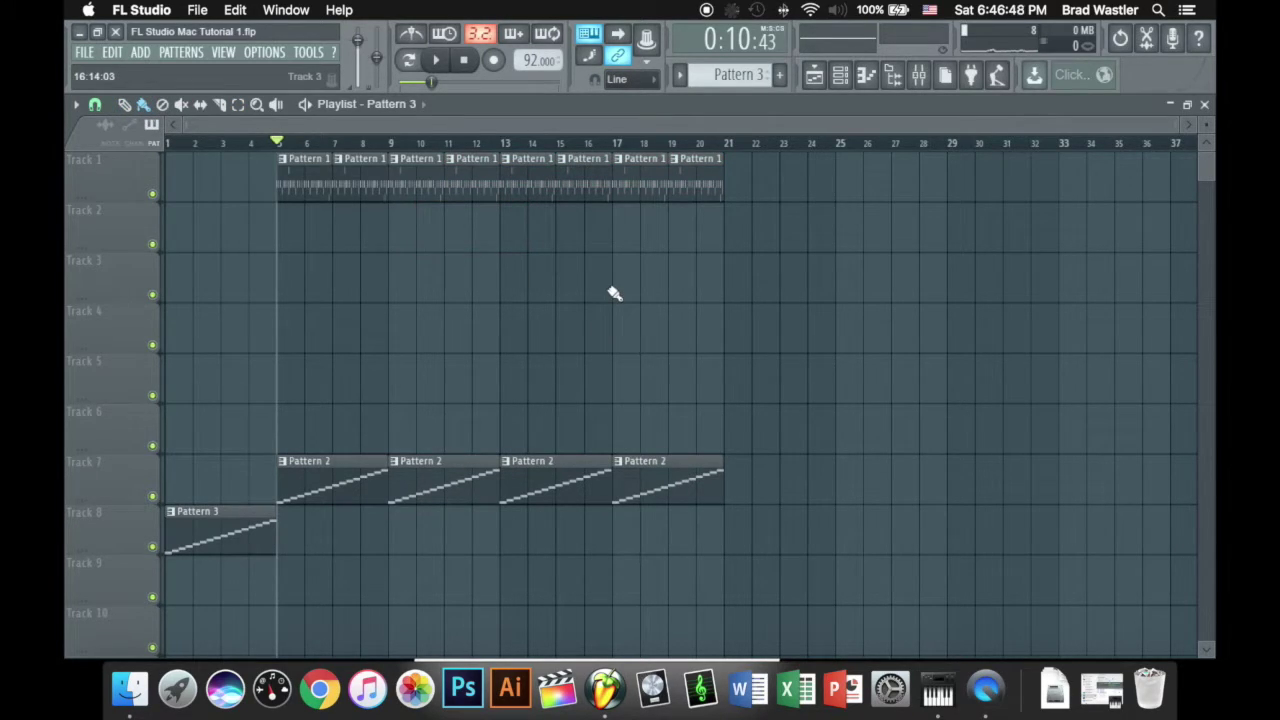
Step: Select all Pattern 1 clips on Track 1, adding the Pattern 2 clips on Track 7 to the selection and removing them again
drag(812, 351, 289, 158)
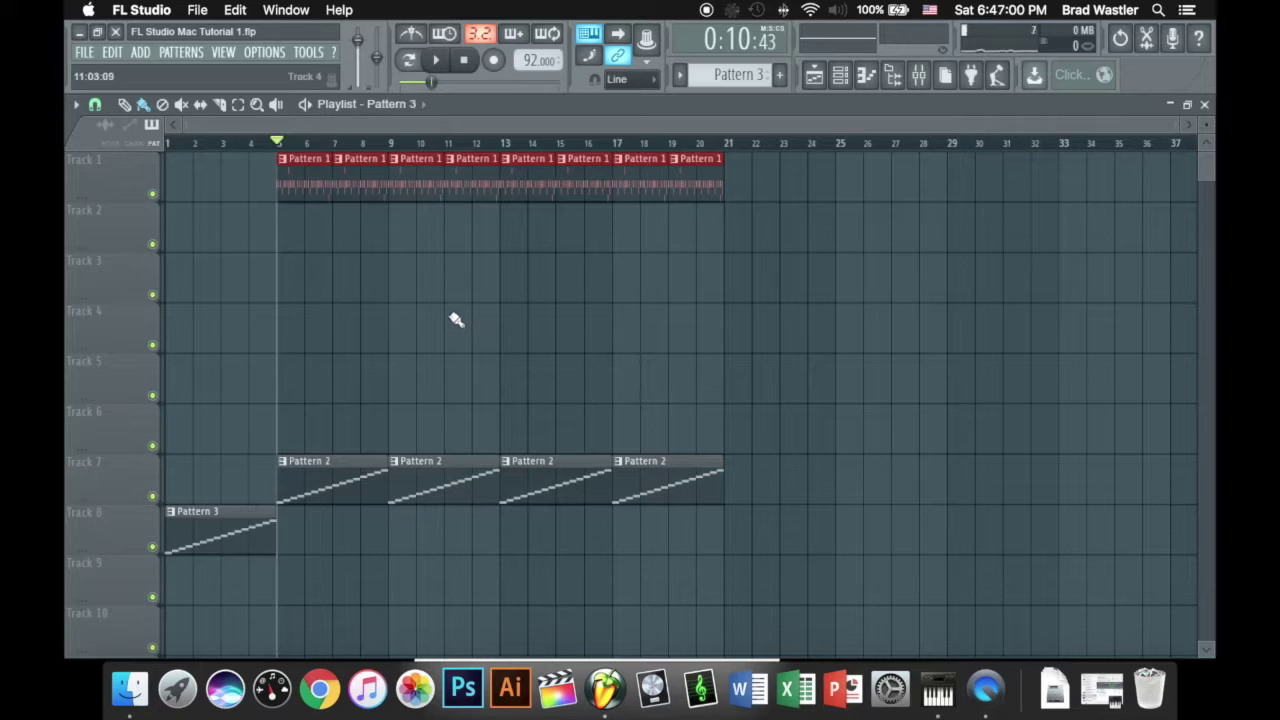
click(344, 484)
click(435, 484)
drag(531, 354, 706, 500)
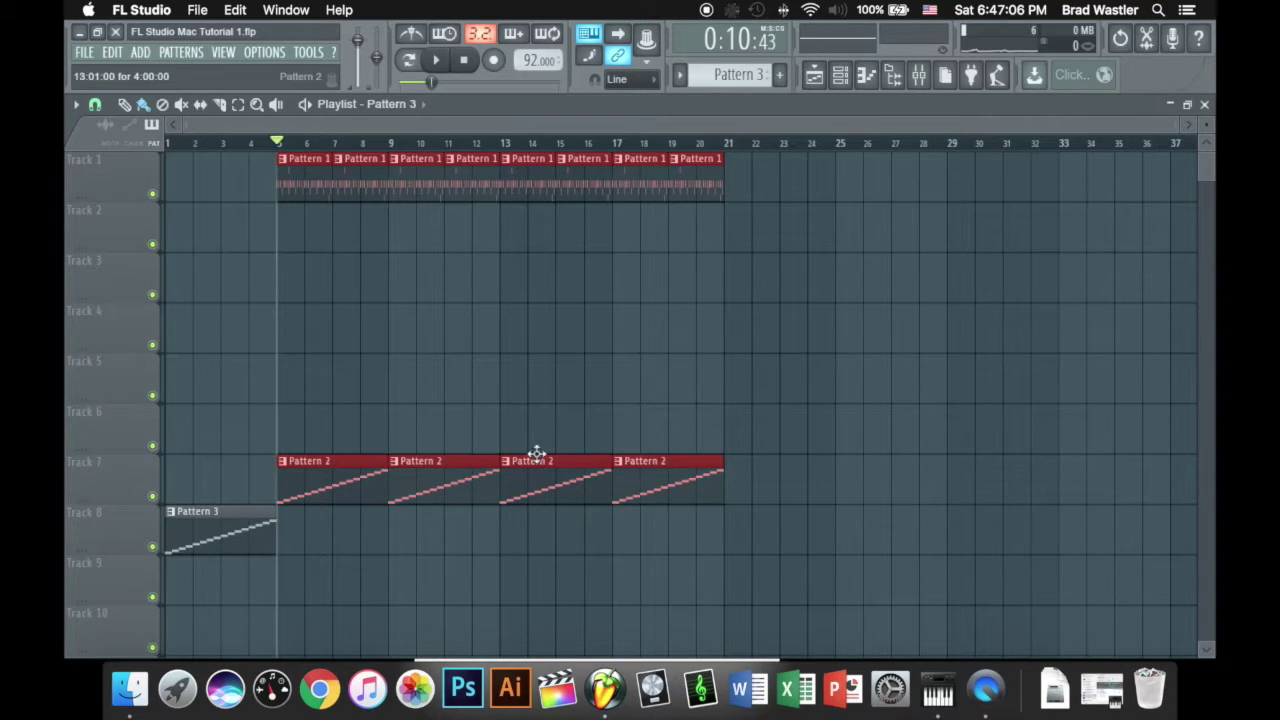
click(431, 481)
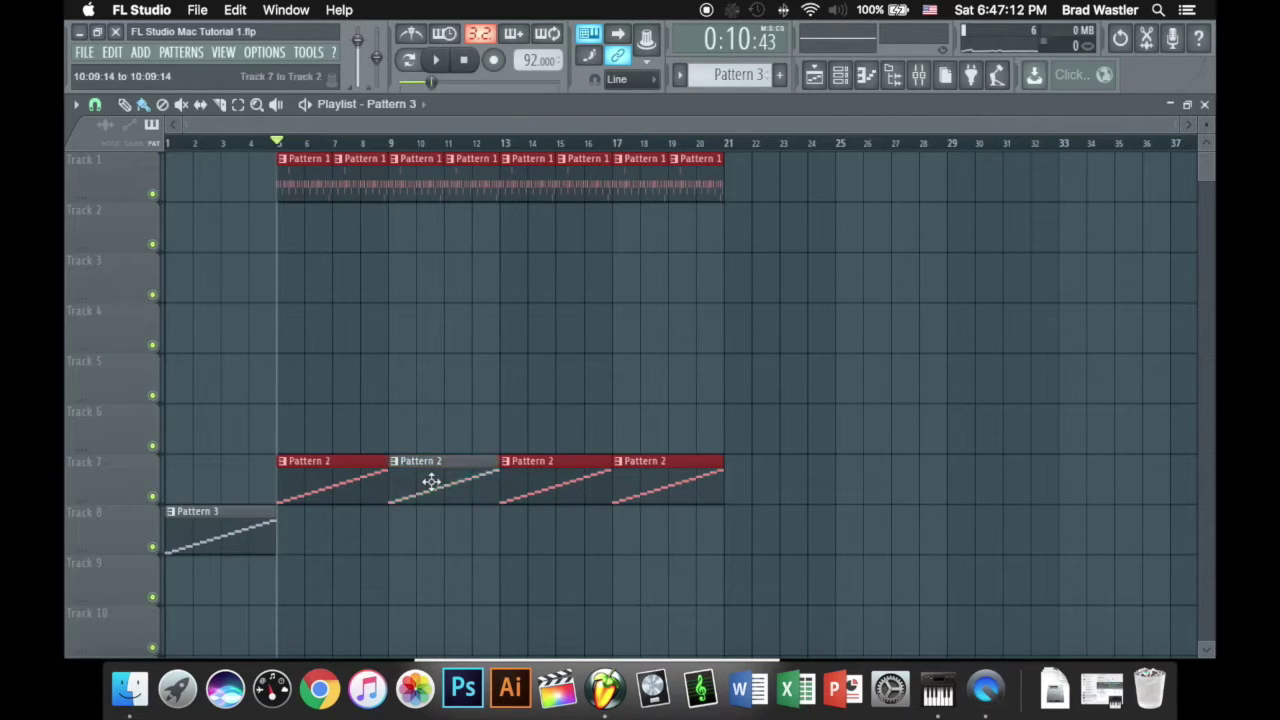
drag(803, 551, 318, 474)
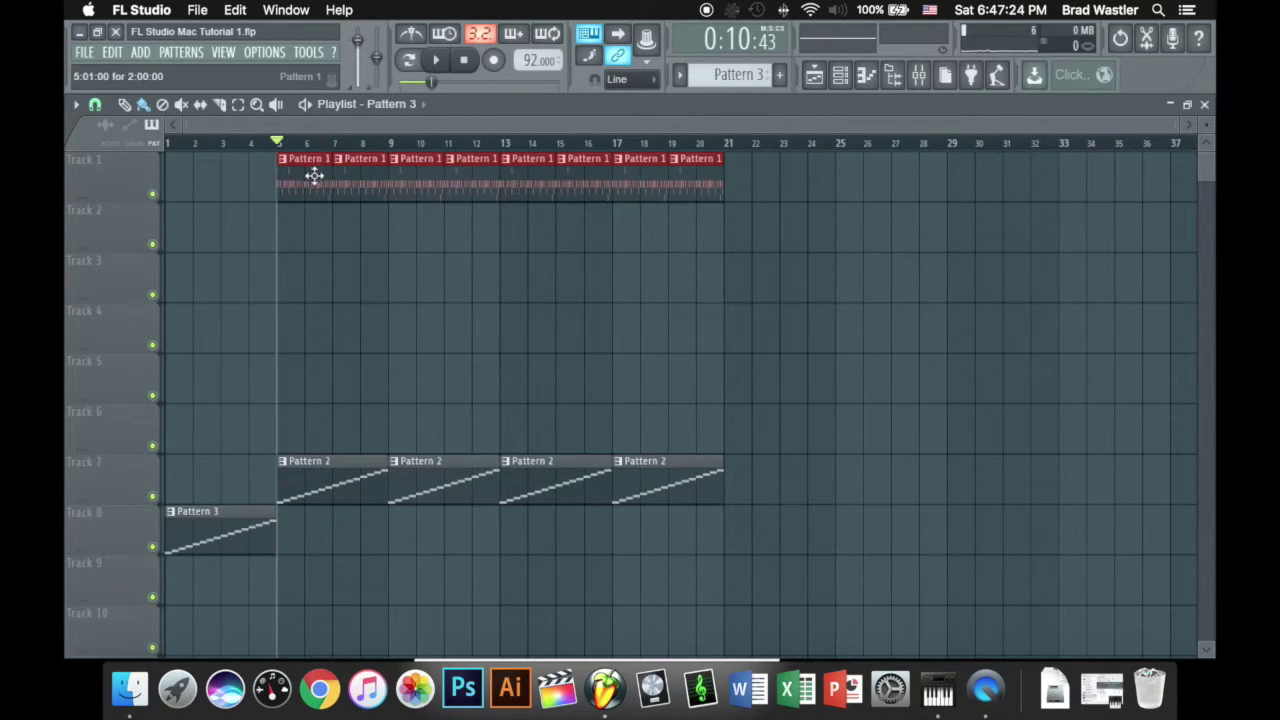
Step: Copy the selected Pattern 1 clips on Track 1 to bar 21 and delete the copies
drag(296, 182, 826, 168)
drag(851, 335, 755, 238)
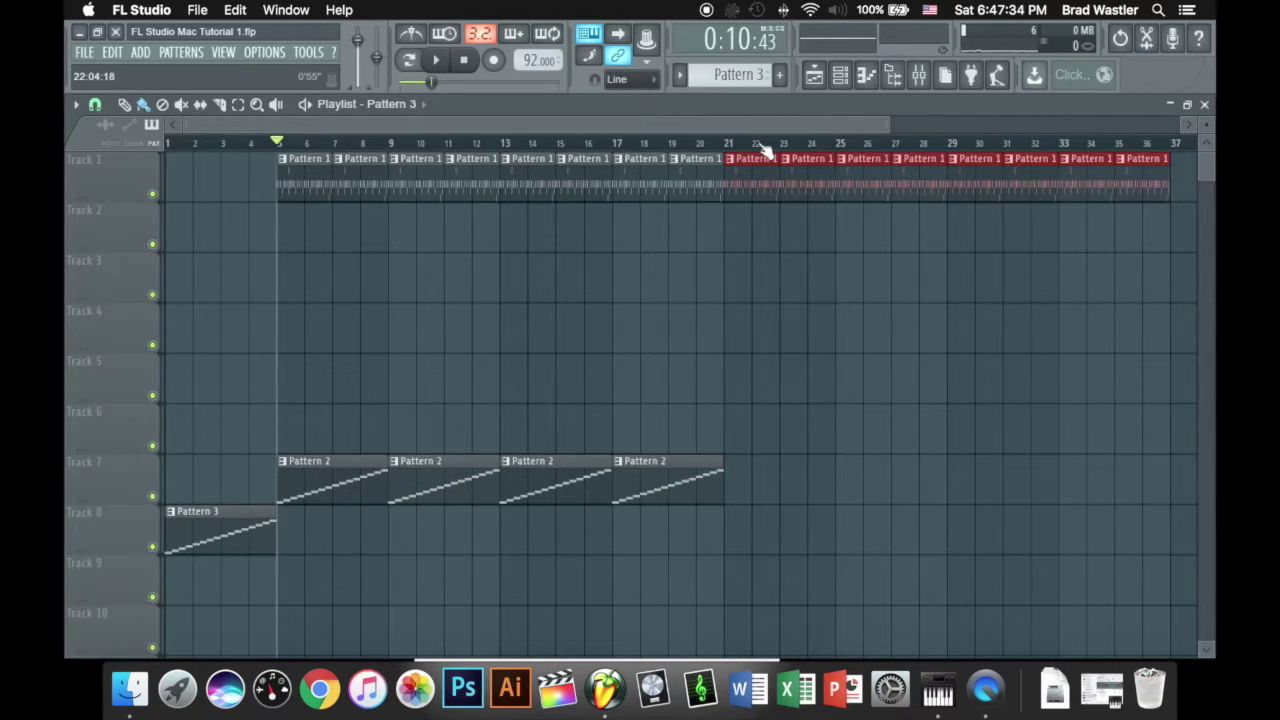
key(Delete)
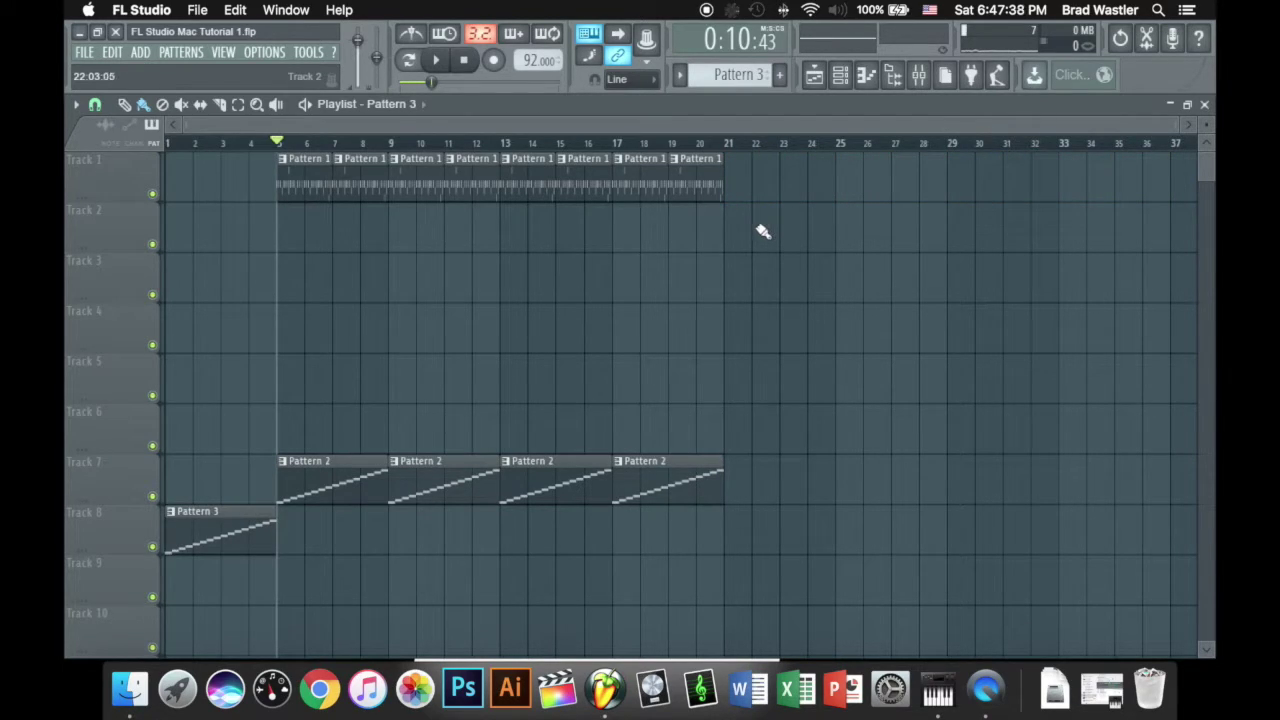
Step: Select all Pattern 1 clips on Track 1 and duplicate them directly after the originals from bar 21
drag(830, 350, 283, 150)
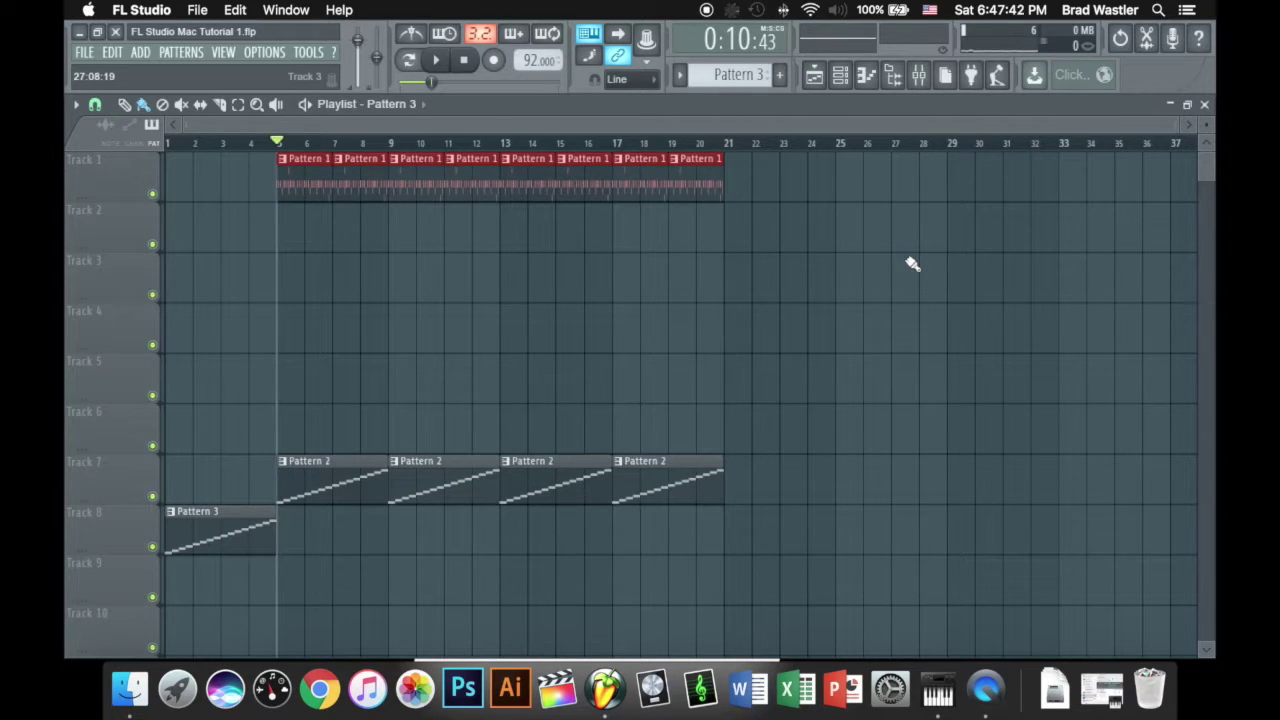
key(ctrl+b)
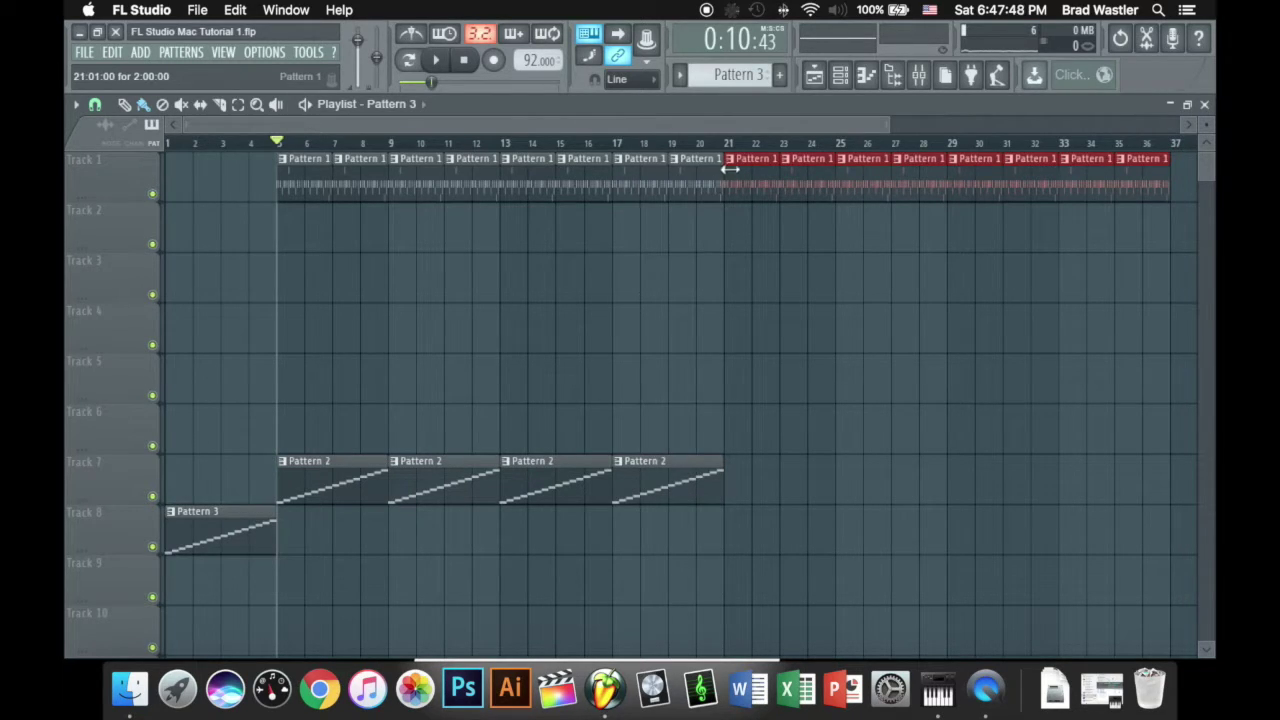
scroll(729, 168, down, 5)
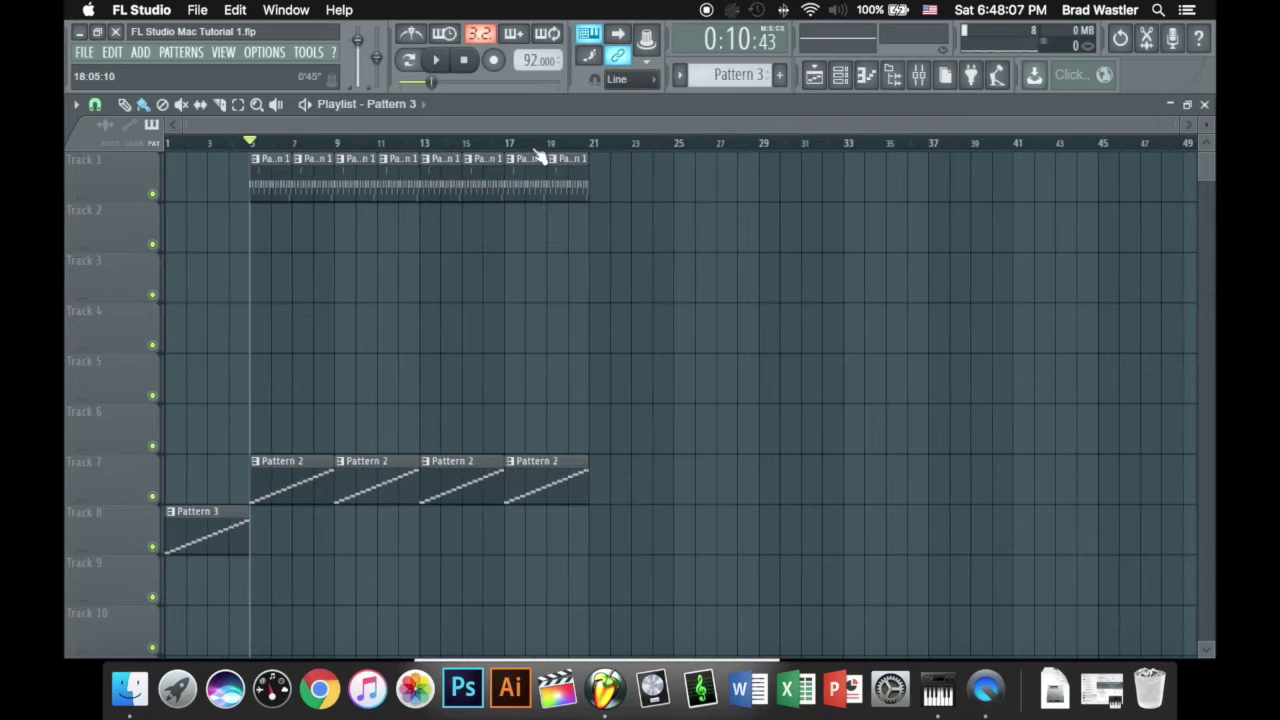
scroll(538, 157, up, 3)
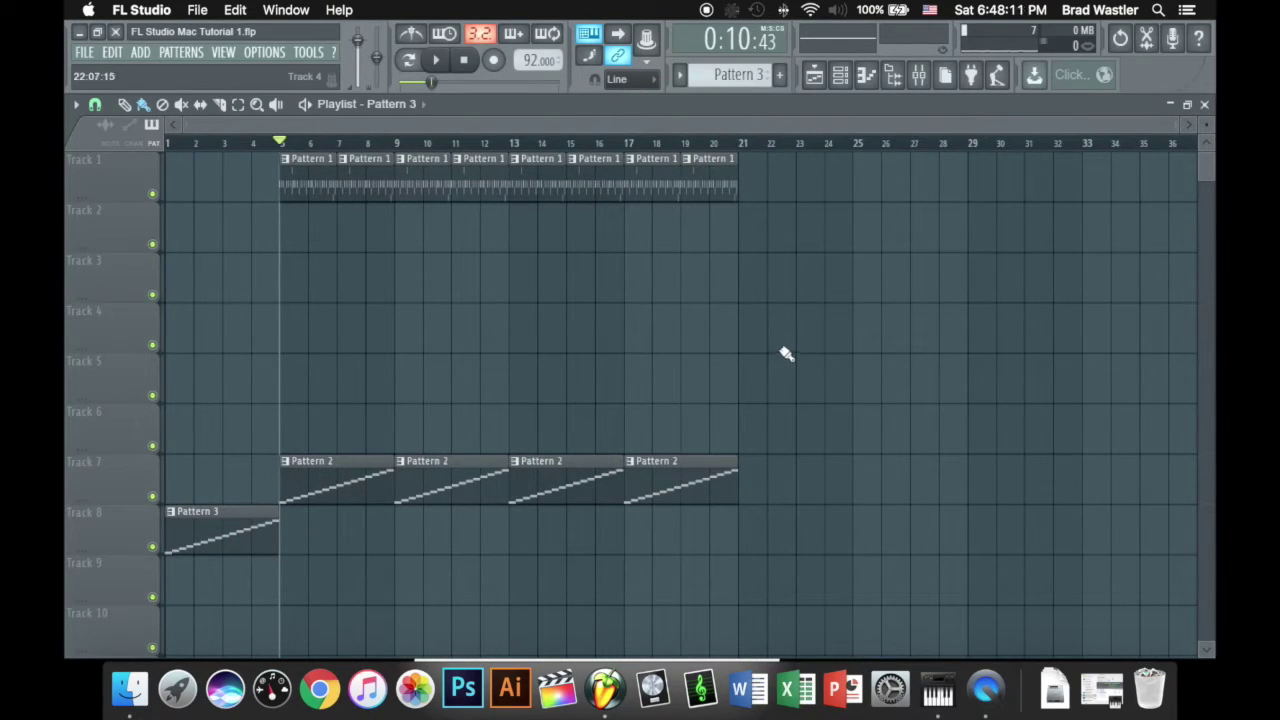
Step: Make Pattern 1 the active pattern and show its channel rack filtered to the Samples group
click(314, 177)
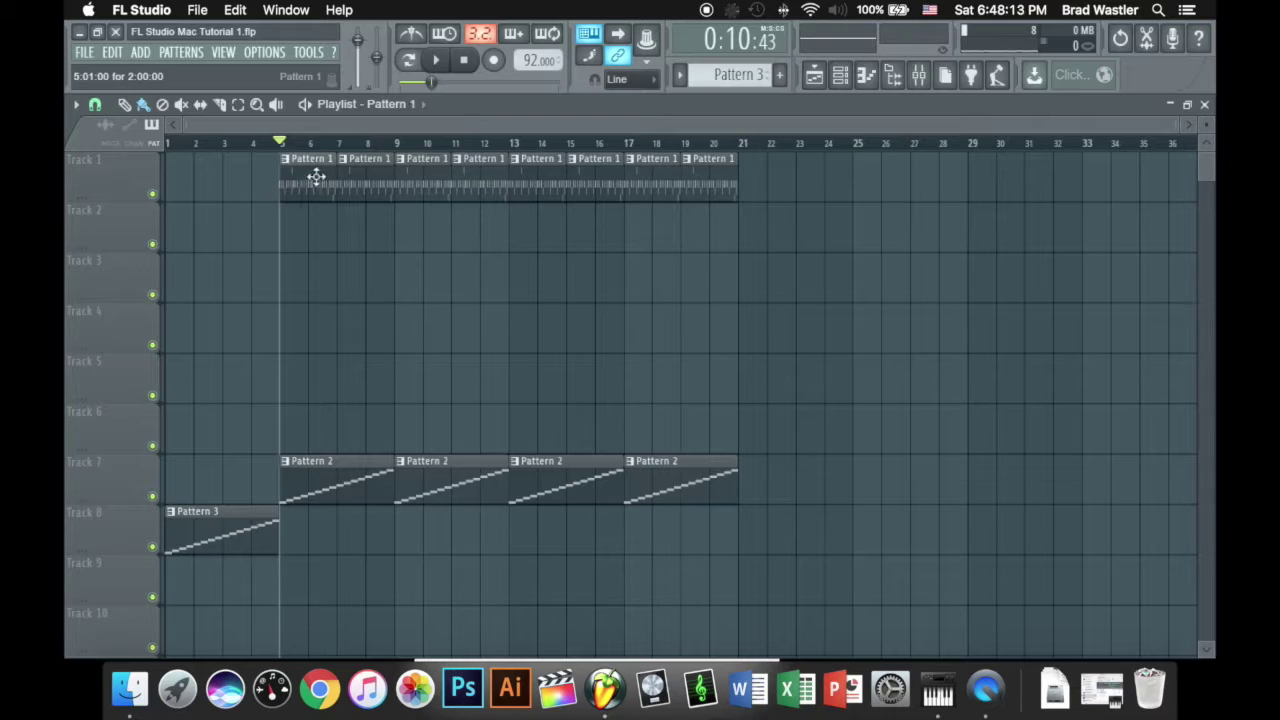
click(840, 78)
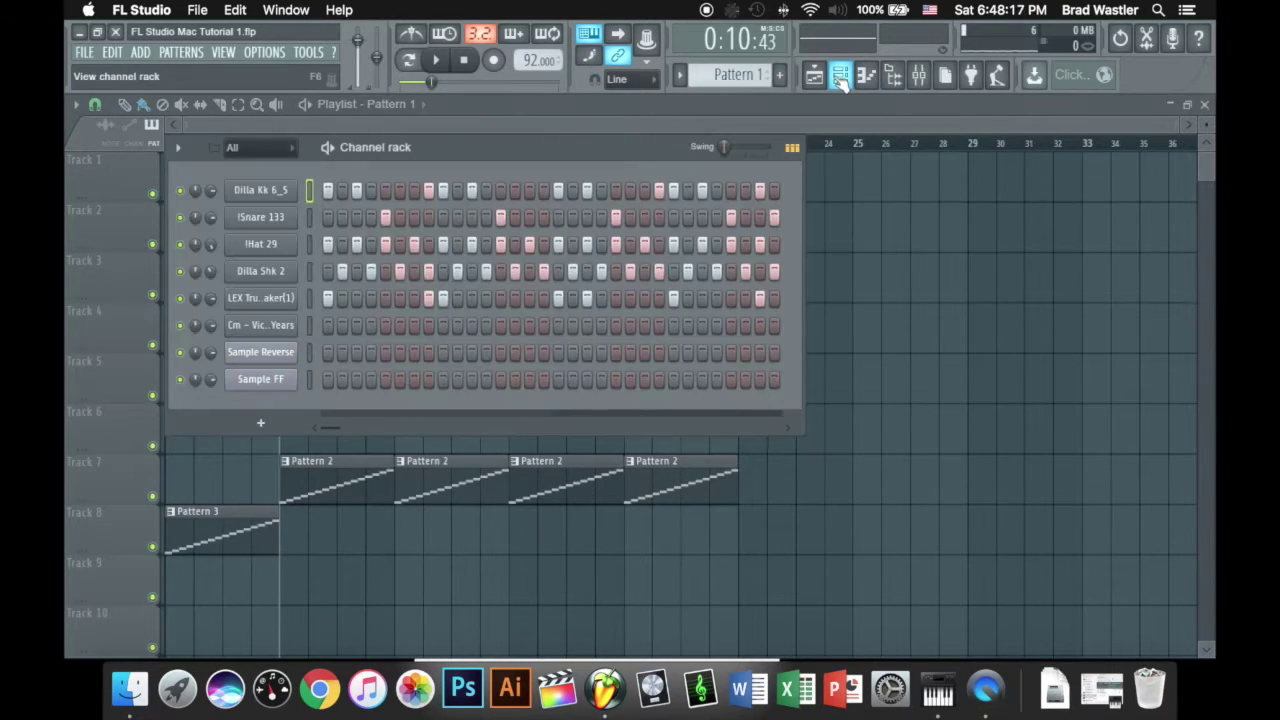
click(278, 150)
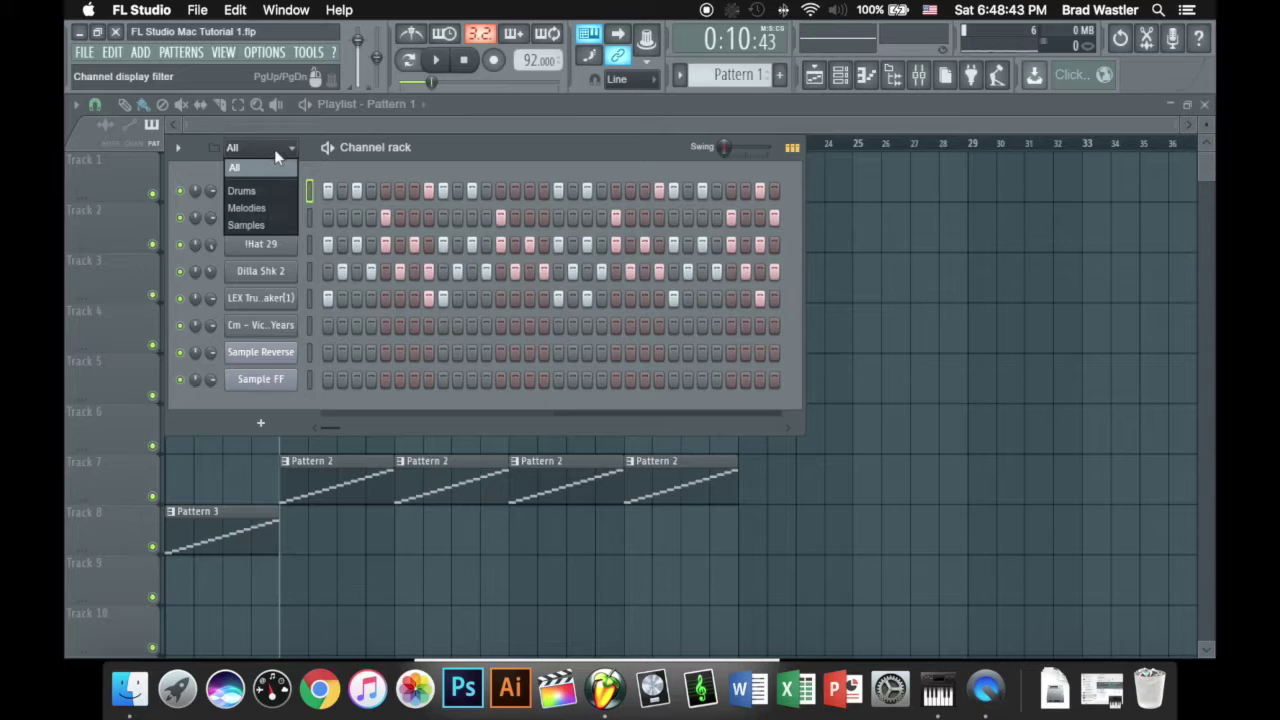
click(271, 224)
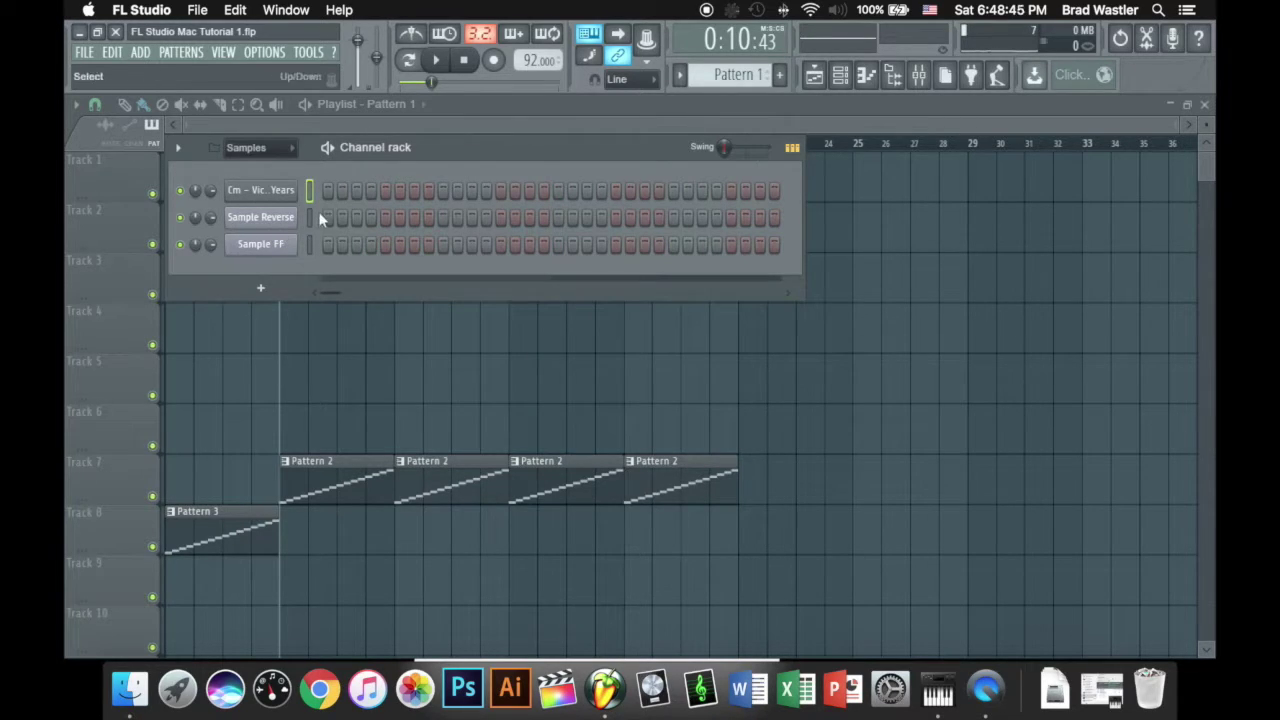
Step: Filter the channel rack to the Melodies group and add a Sytrus channel to it
click(285, 148)
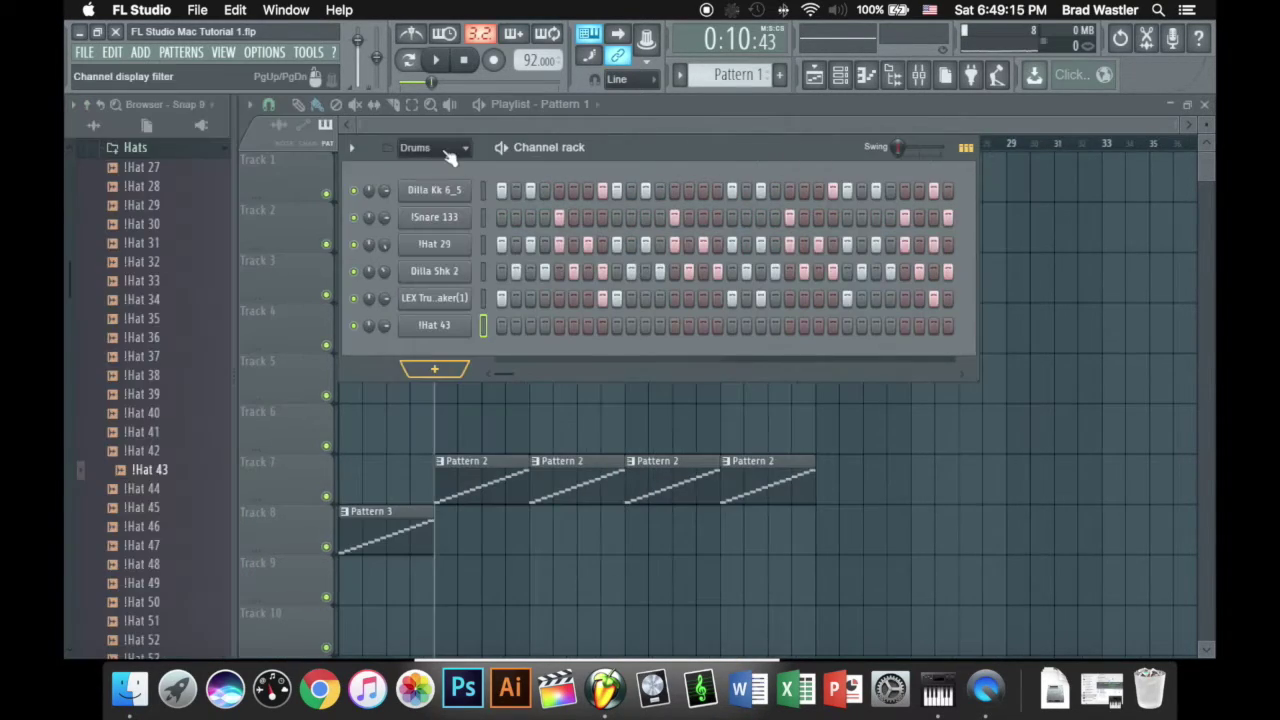
click(450, 157)
click(443, 205)
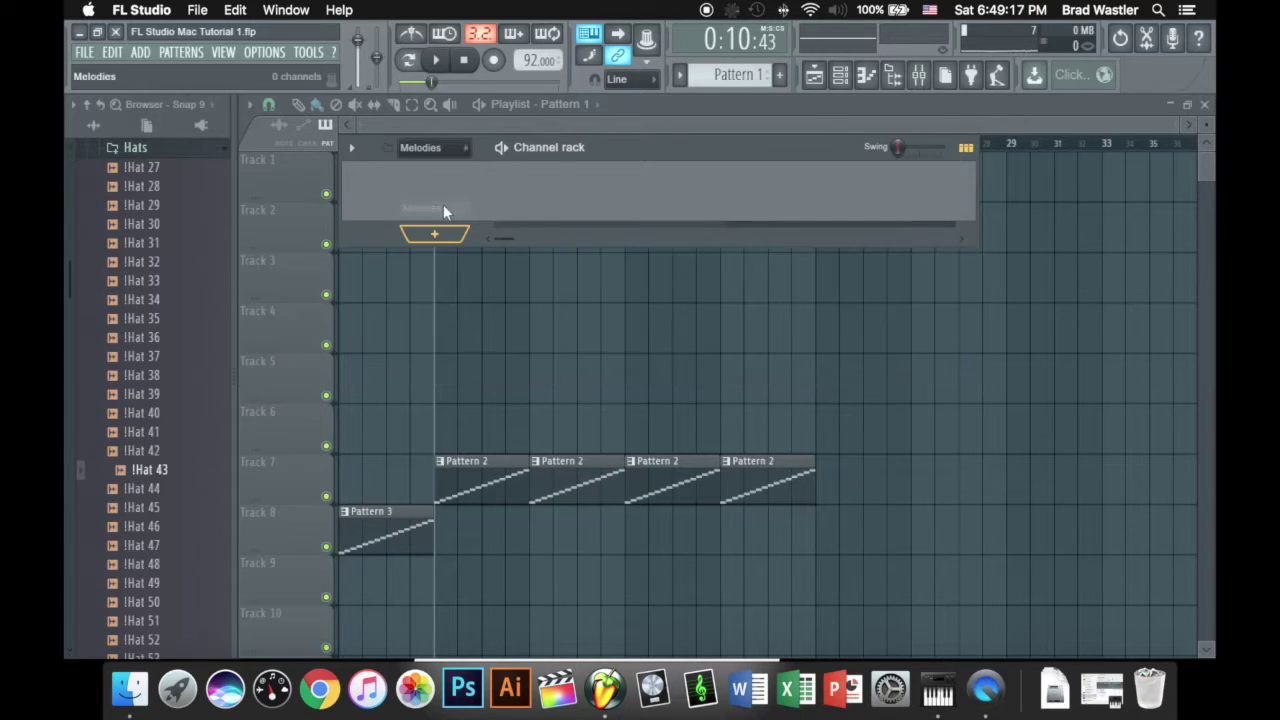
click(446, 237)
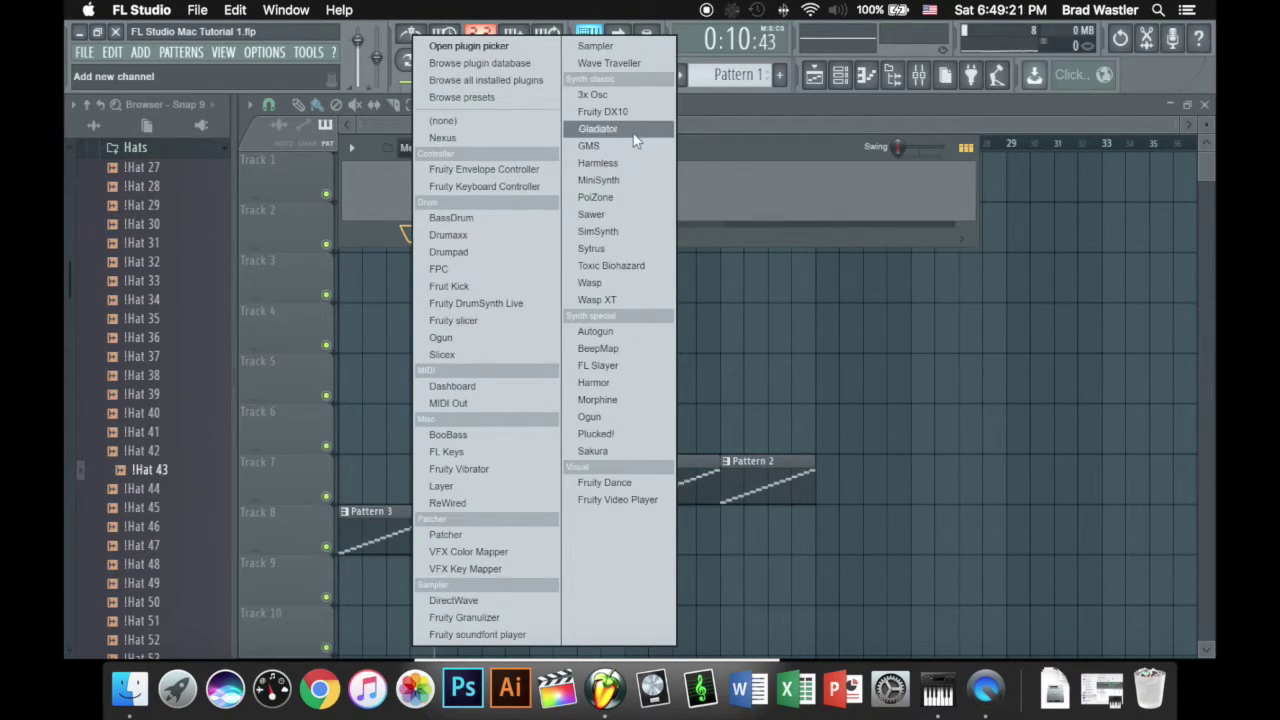
click(598, 249)
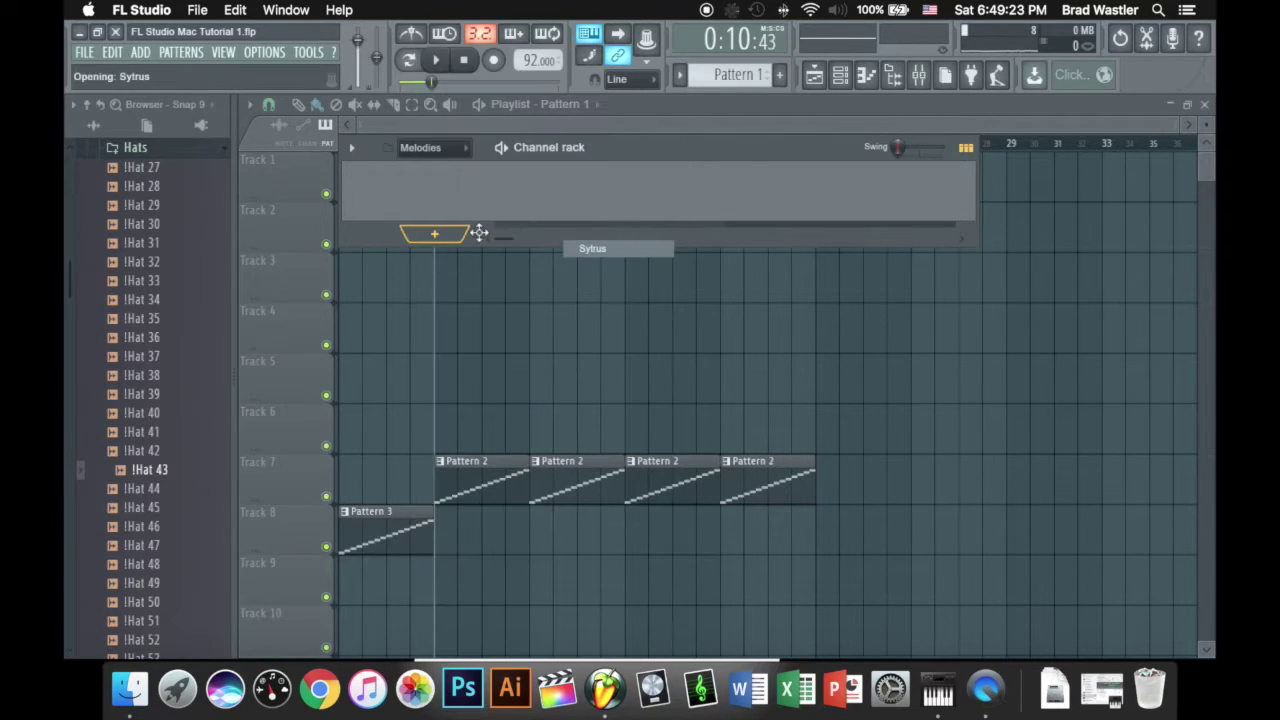
click(816, 235)
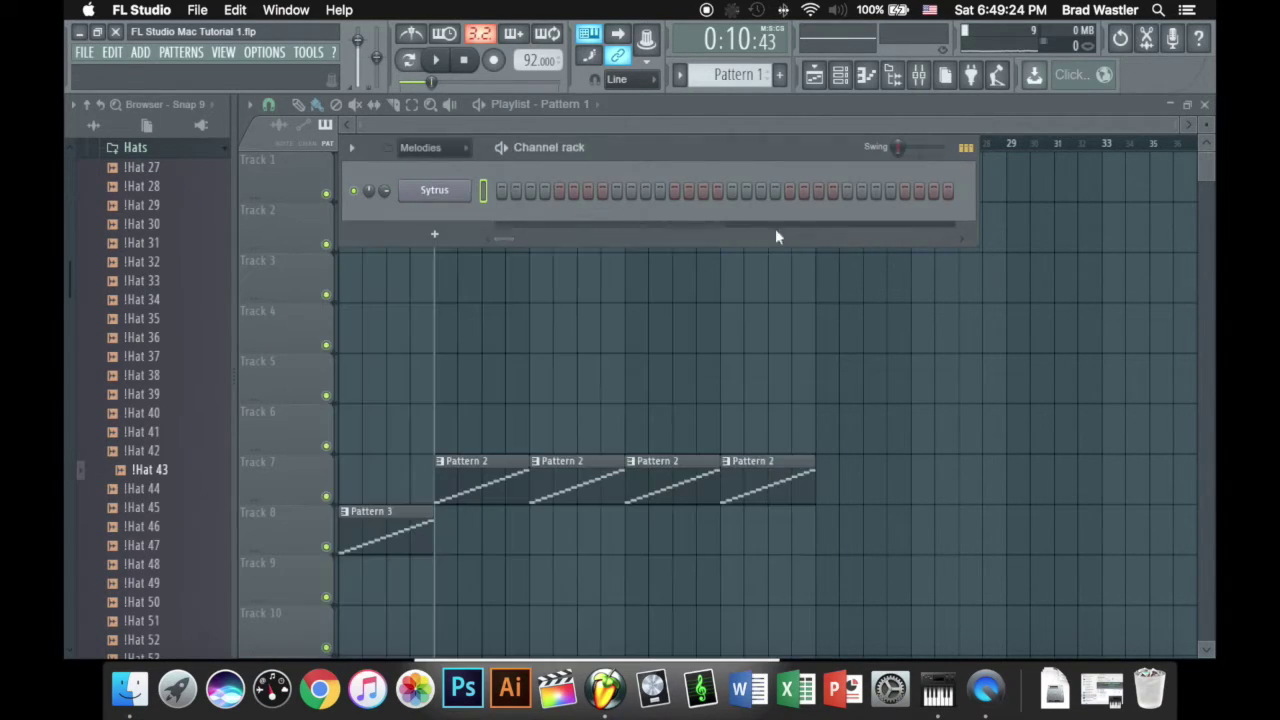
Step: Add a new channel filter group named "Drums 2"
right_click(441, 150)
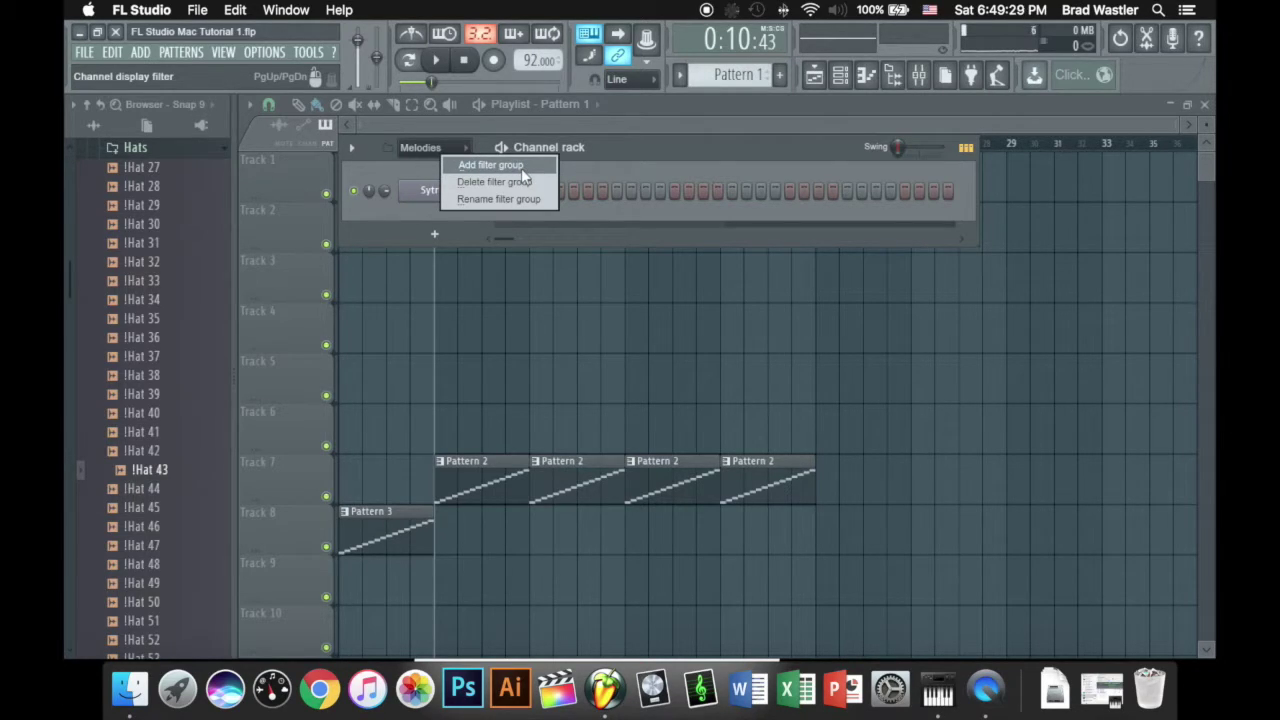
click(424, 171)
click(449, 153)
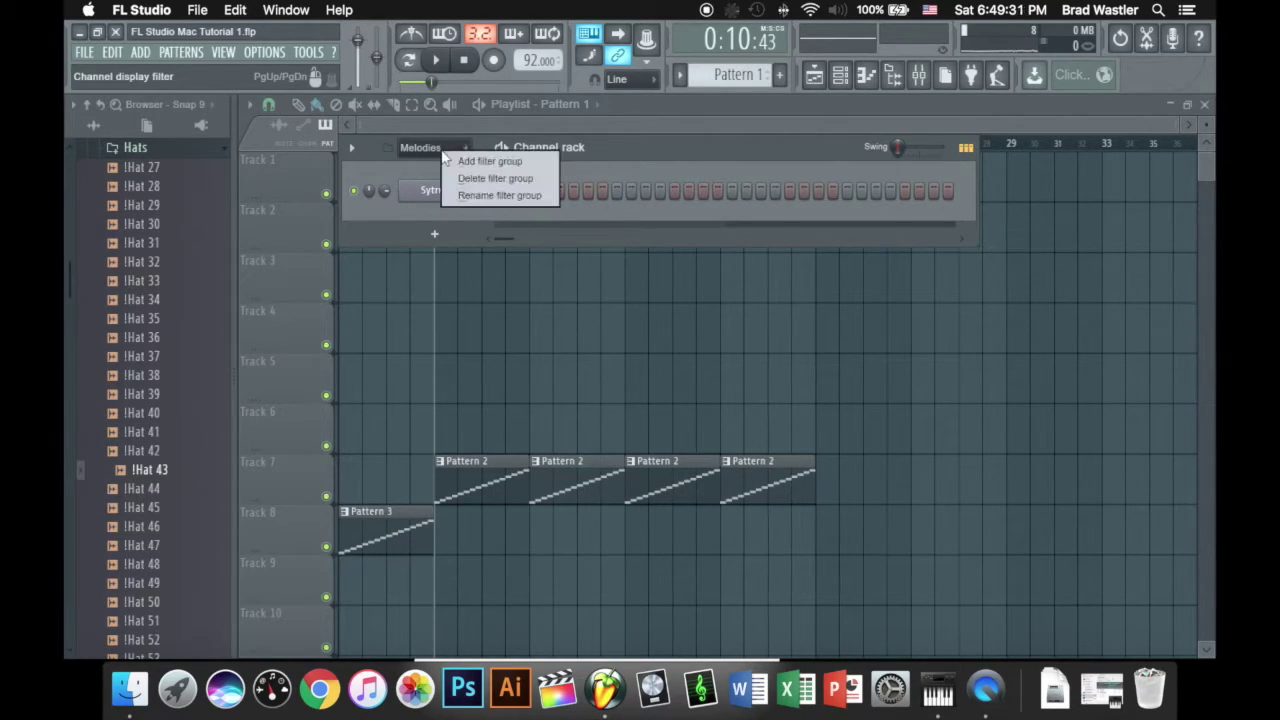
click(472, 163)
text(dru)
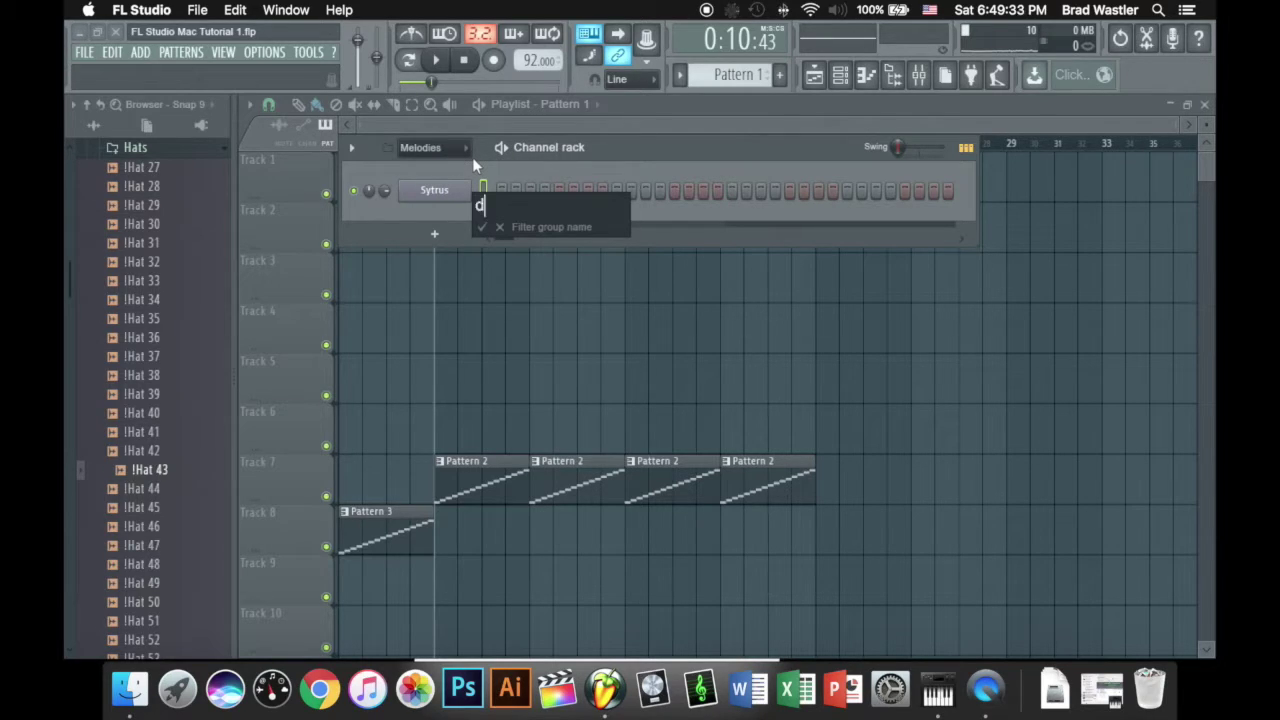
key(BackSpace)
key(BackSpace)
key(BackSpace)
text(Drums 2)
key(Return)
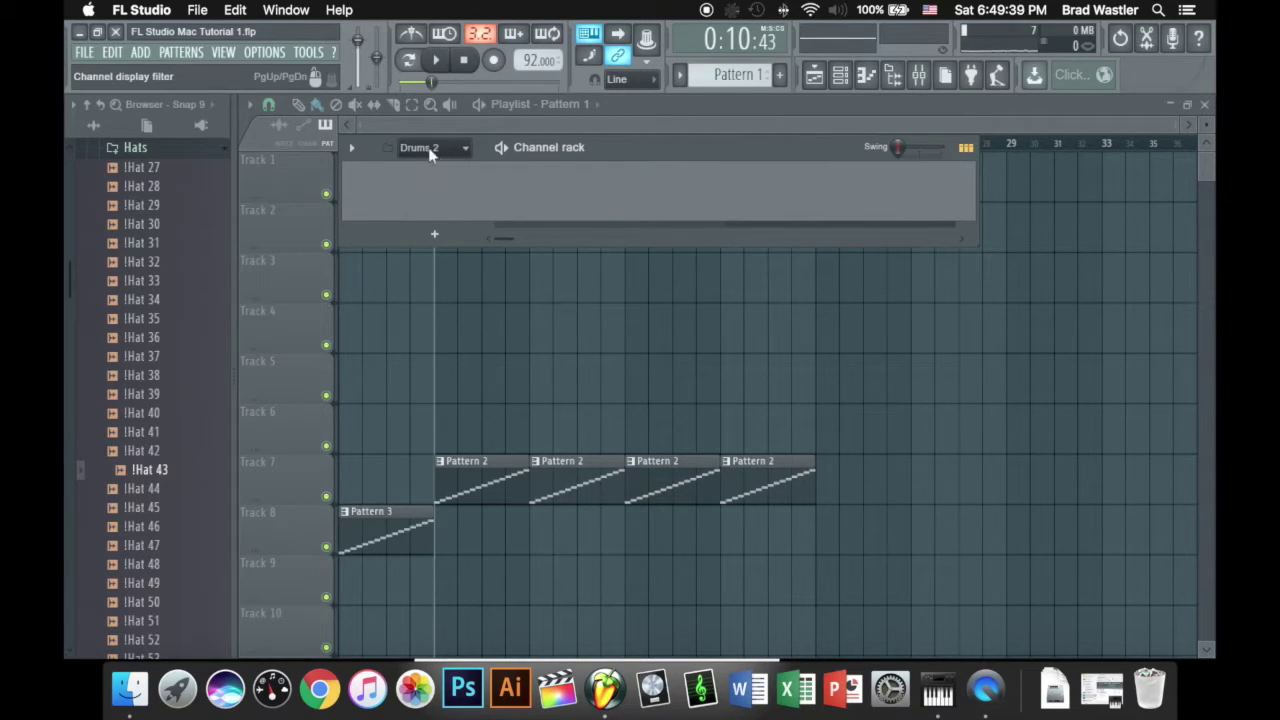
Step: Rename the Drums 2 filter group as "Original Drums"
click(428, 147)
click(500, 194)
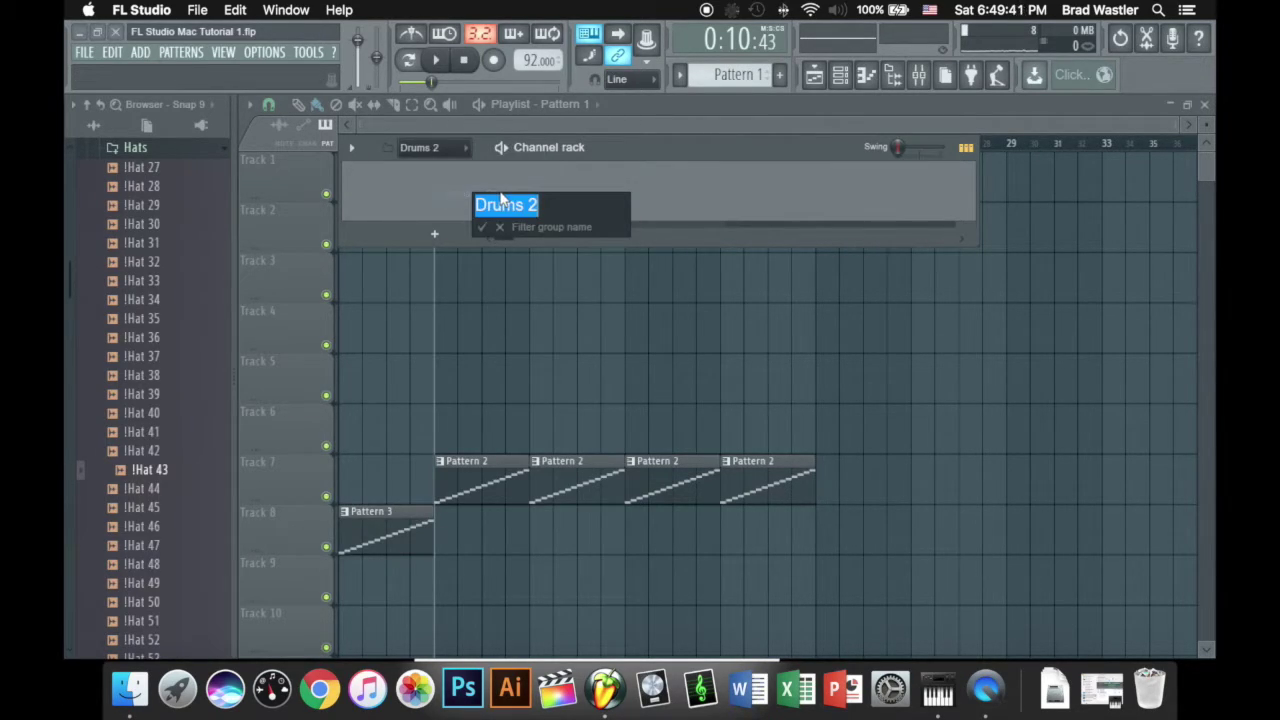
text(Original Drums)
key(Return)
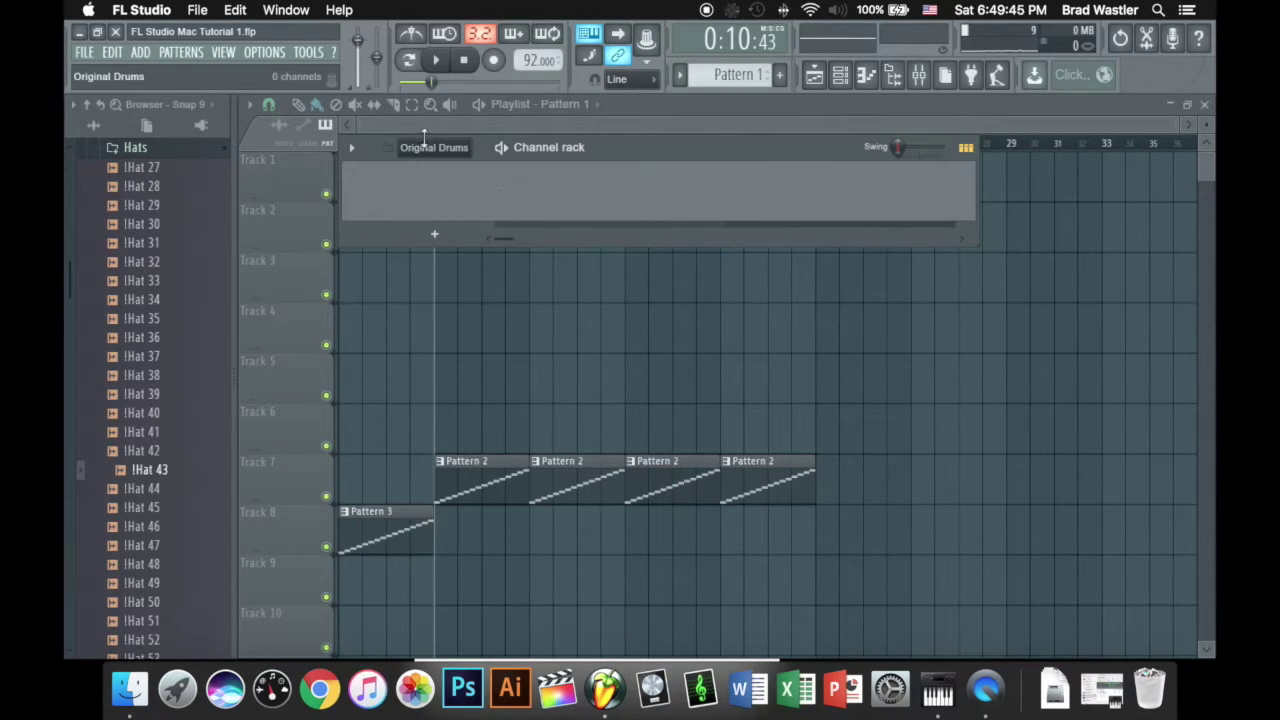
Step: Delete the Original Drums filter group and confirm the deletion
click(434, 150)
click(520, 178)
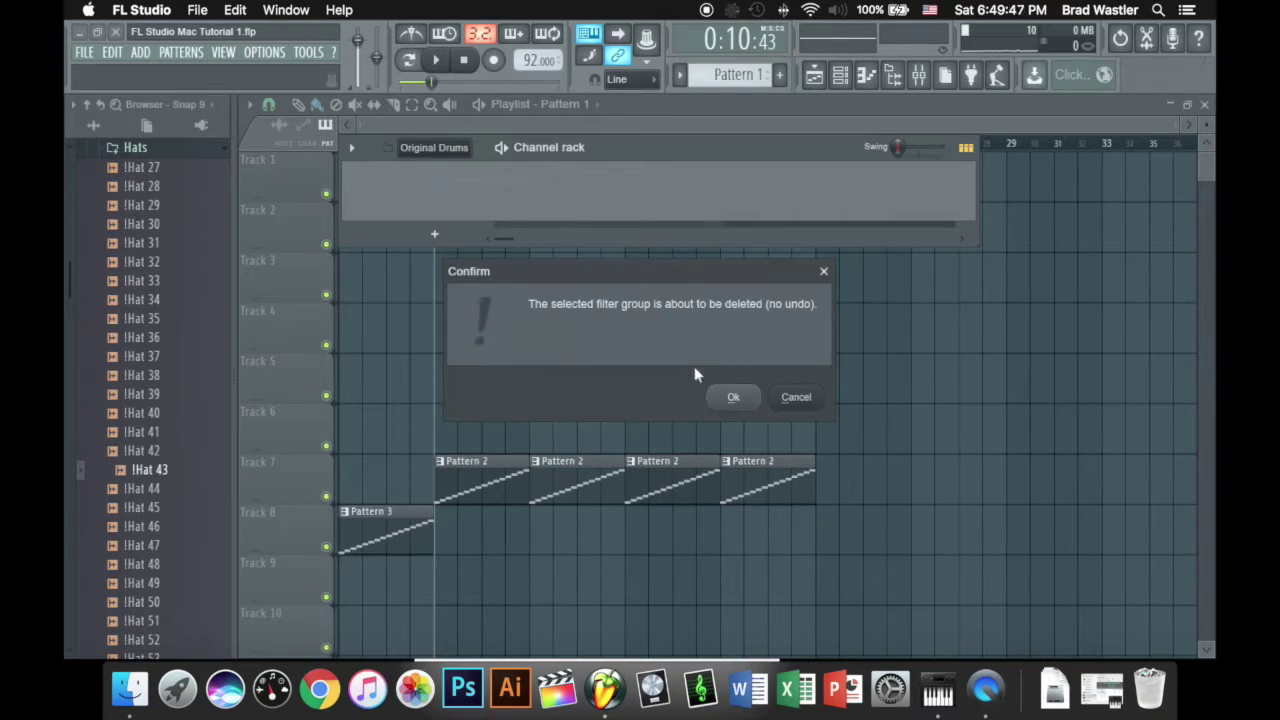
click(745, 400)
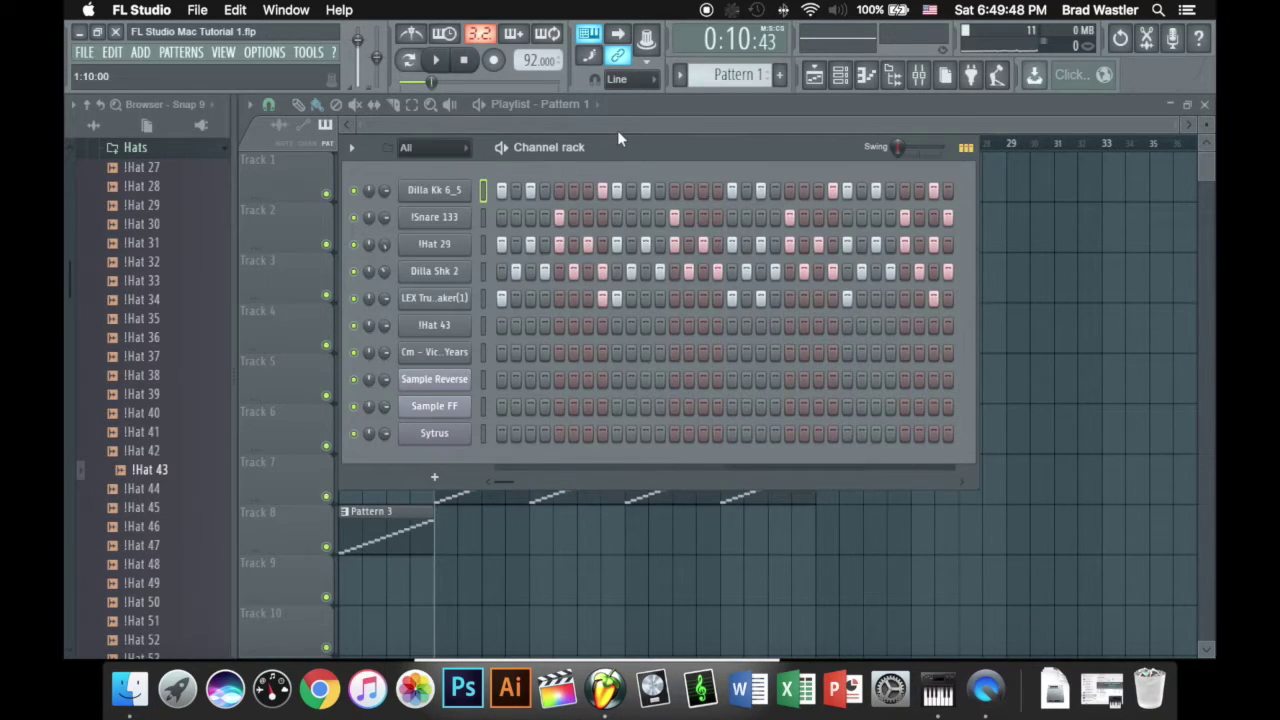
Step: Stop and rewind the playback, and open the Sample FF channel's Slicex editor from the channel rack
click(840, 75)
click(463, 60)
click(838, 76)
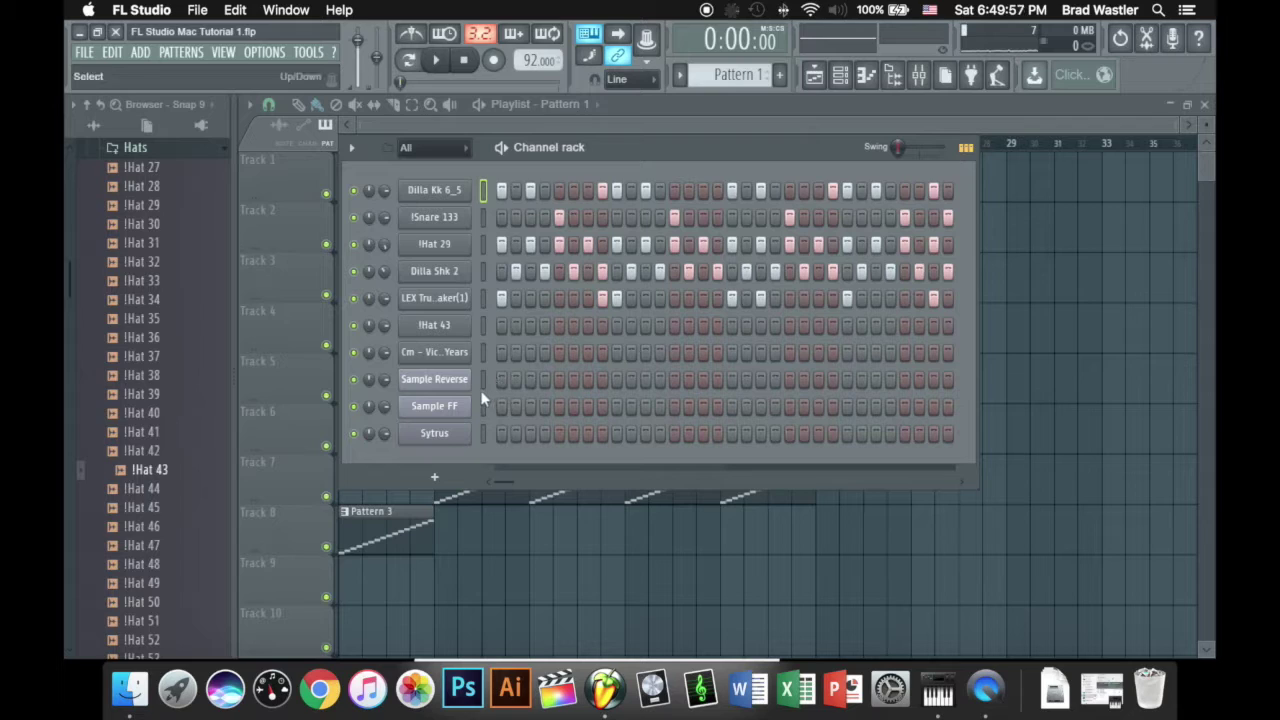
click(460, 412)
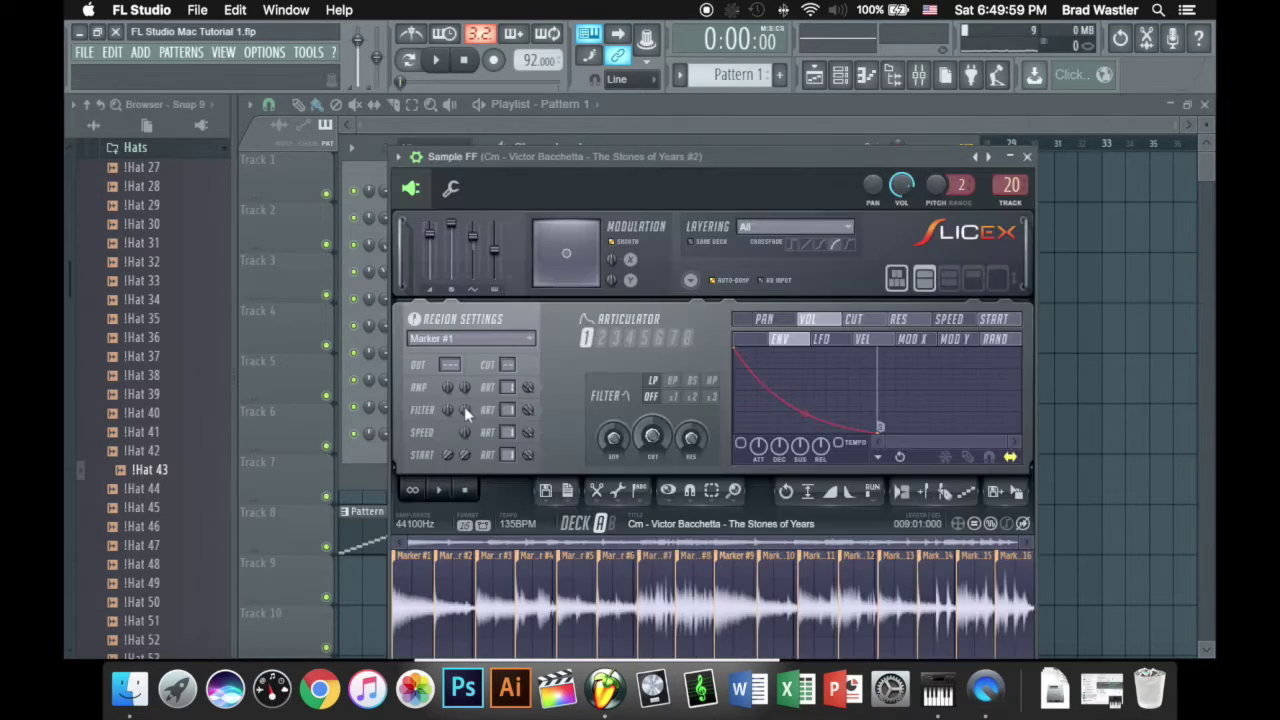
drag(711, 158, 710, 128)
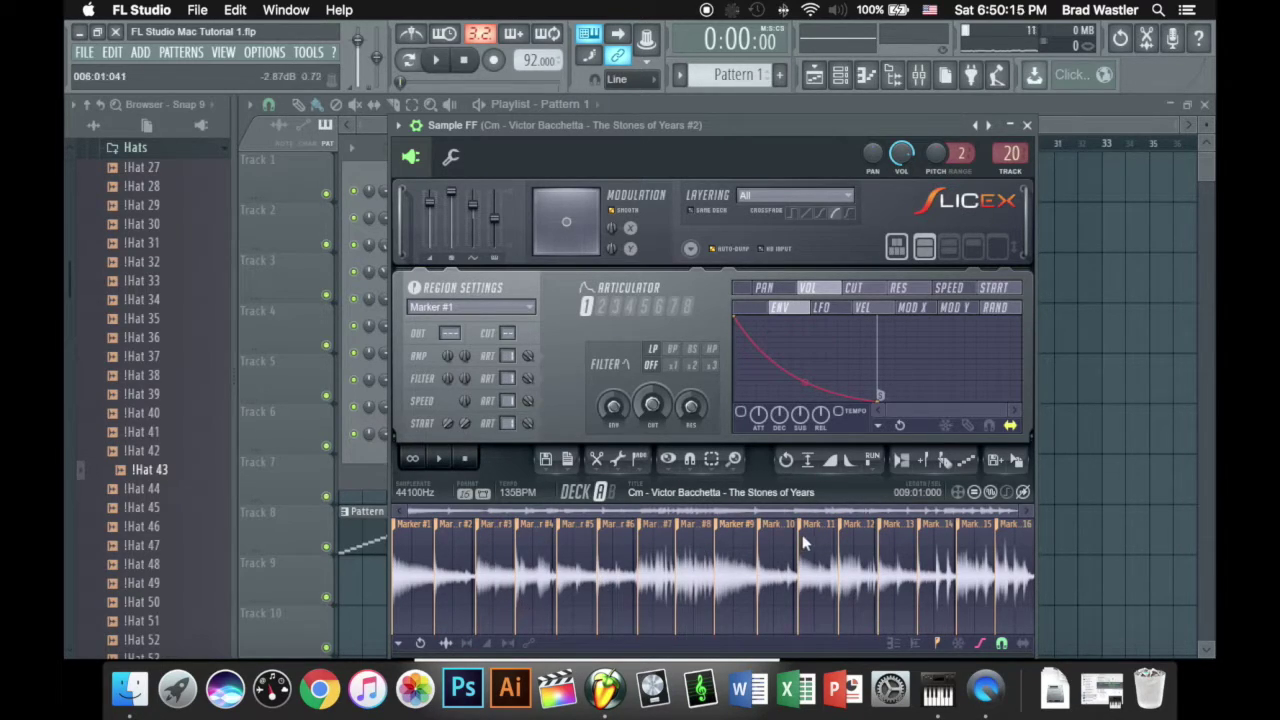
Step: Select the entire Sample FF waveform in Slicex and reverse it
drag(702, 578, 435, 572)
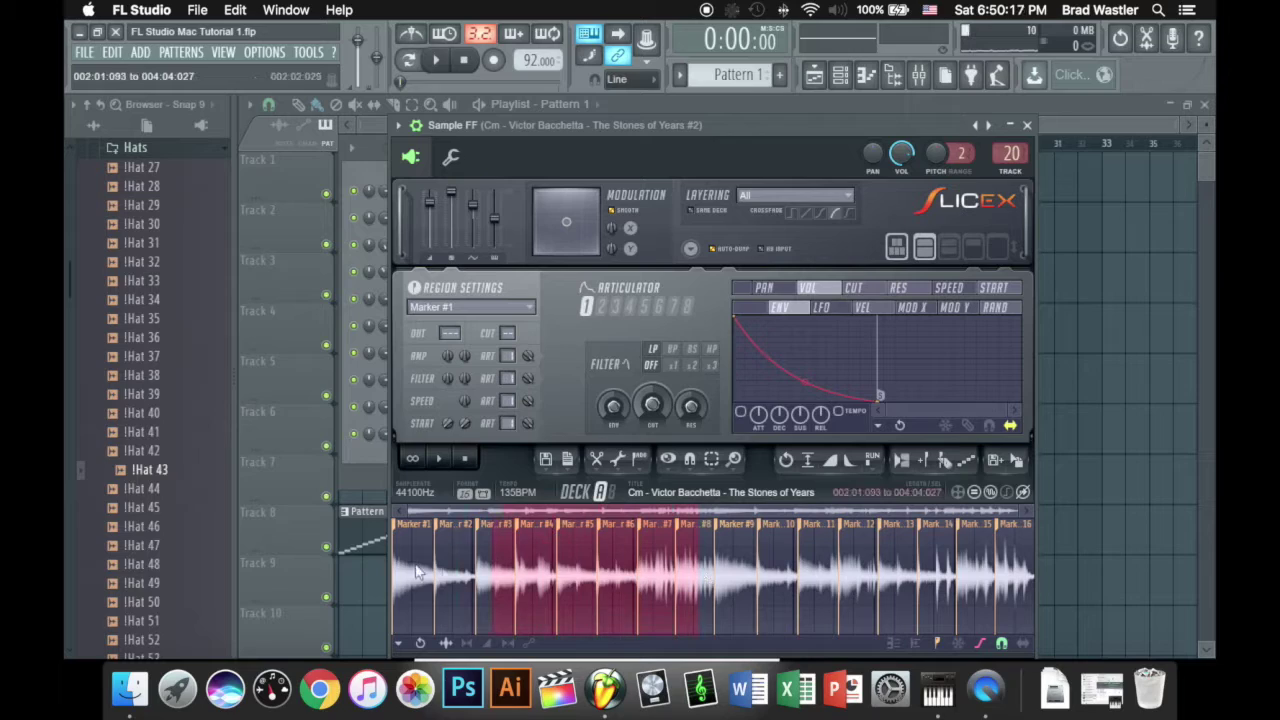
right_click(777, 552)
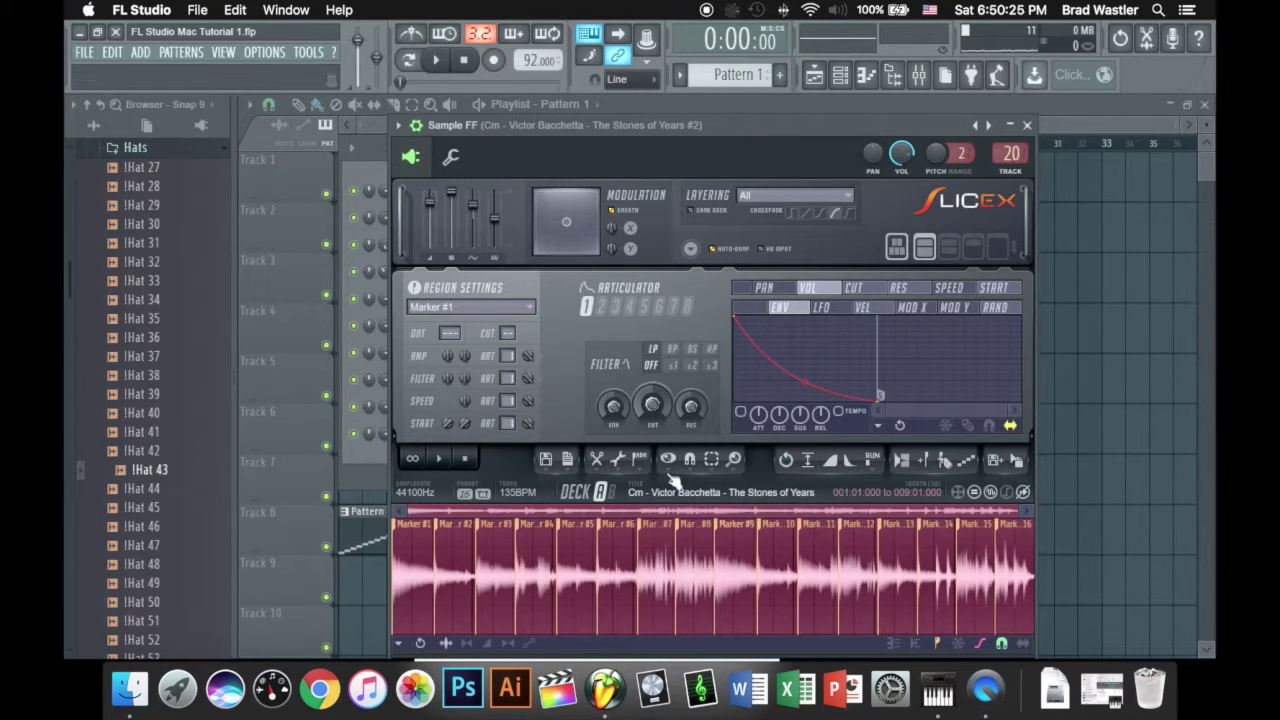
click(618, 460)
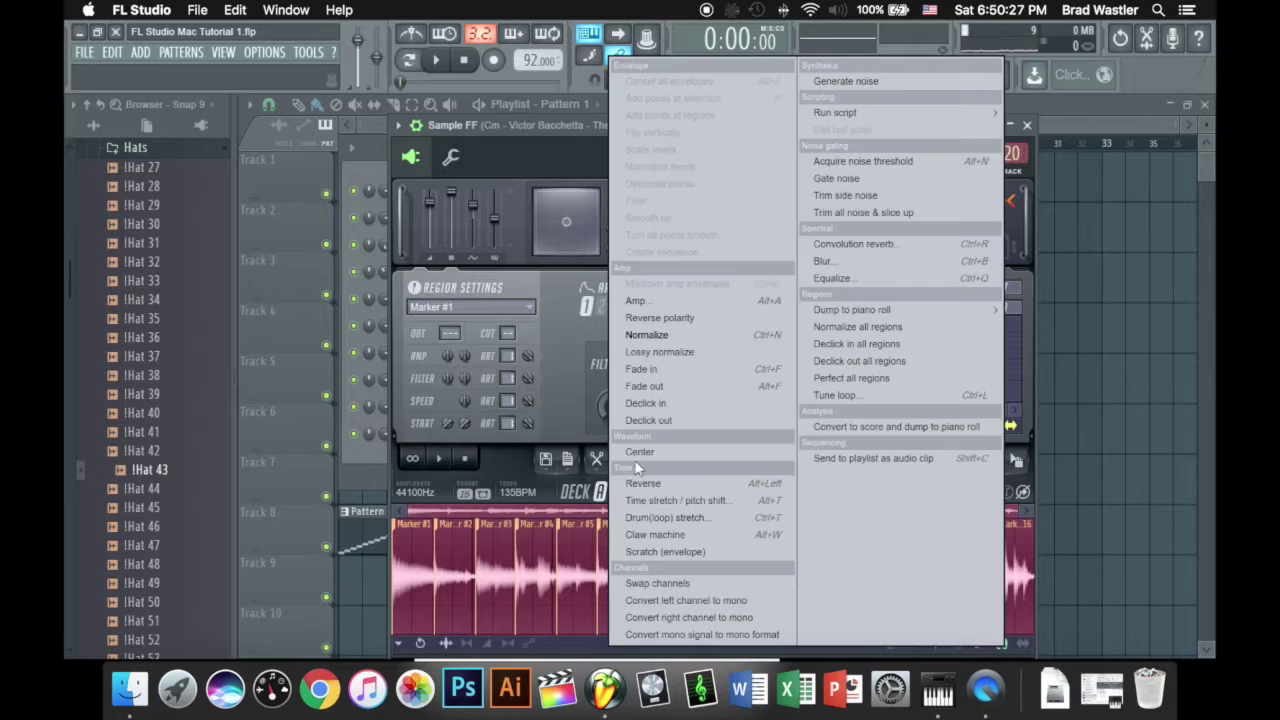
click(667, 483)
click(690, 556)
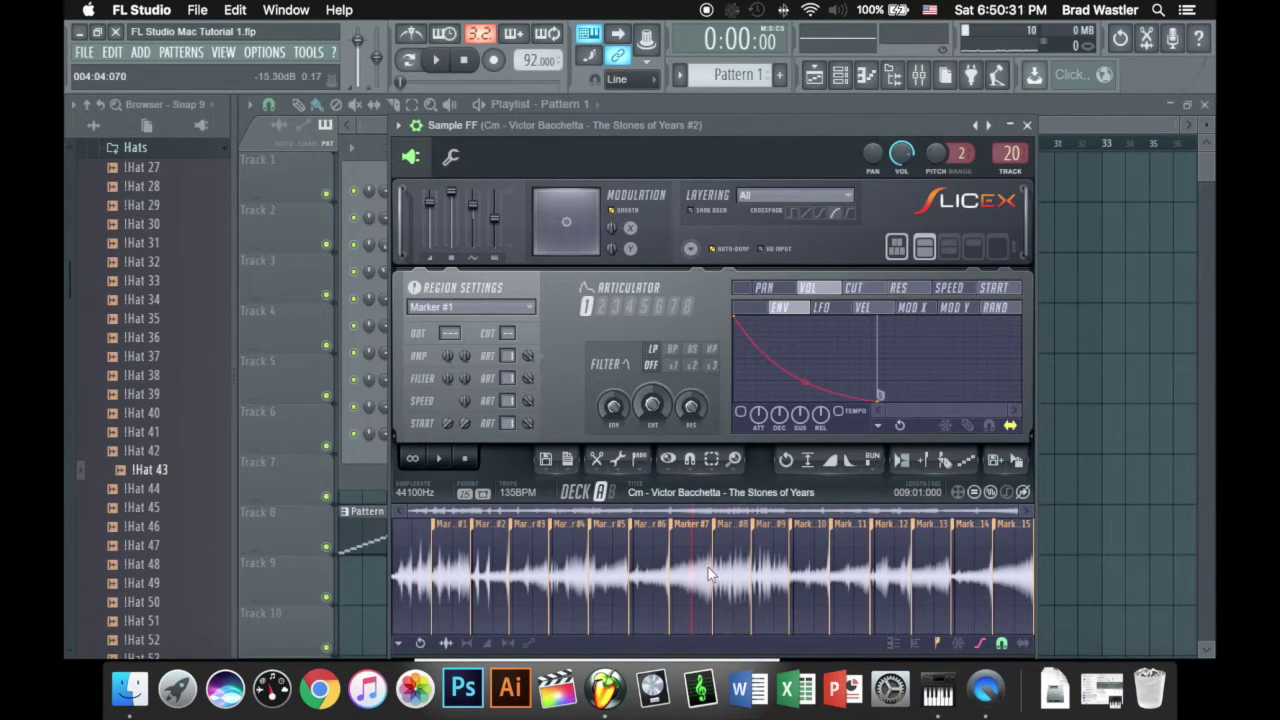
Step: Move the end slice marker of Sample FF to the waveform's start and audition the reversed slices
key(z)
key(s)
key(x)
drag(1036, 531, 292, 512)
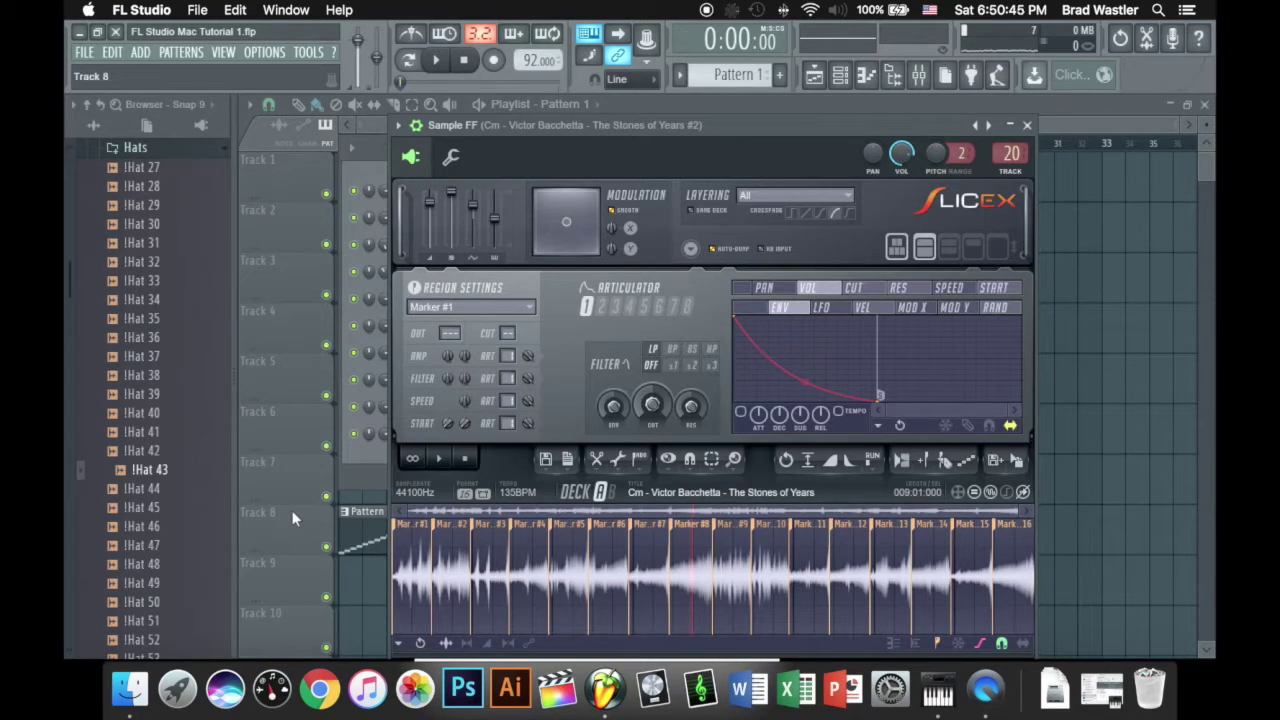
key(z)
key(s)
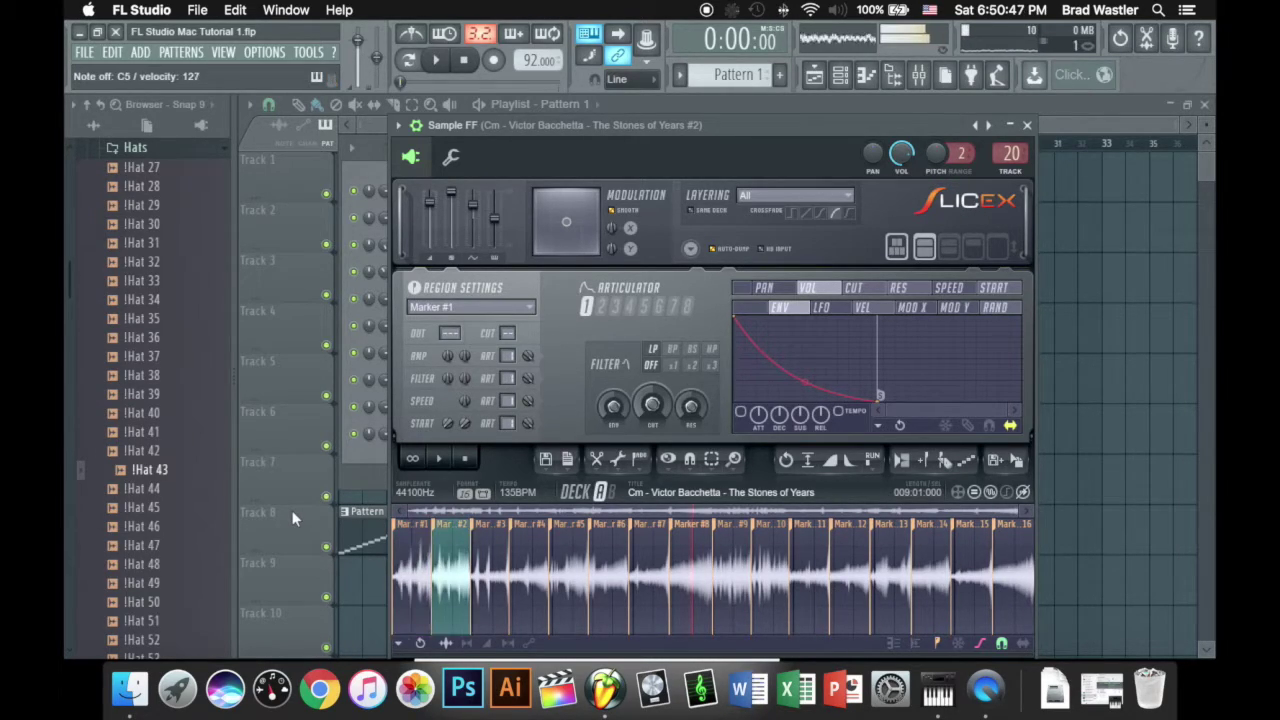
key(x)
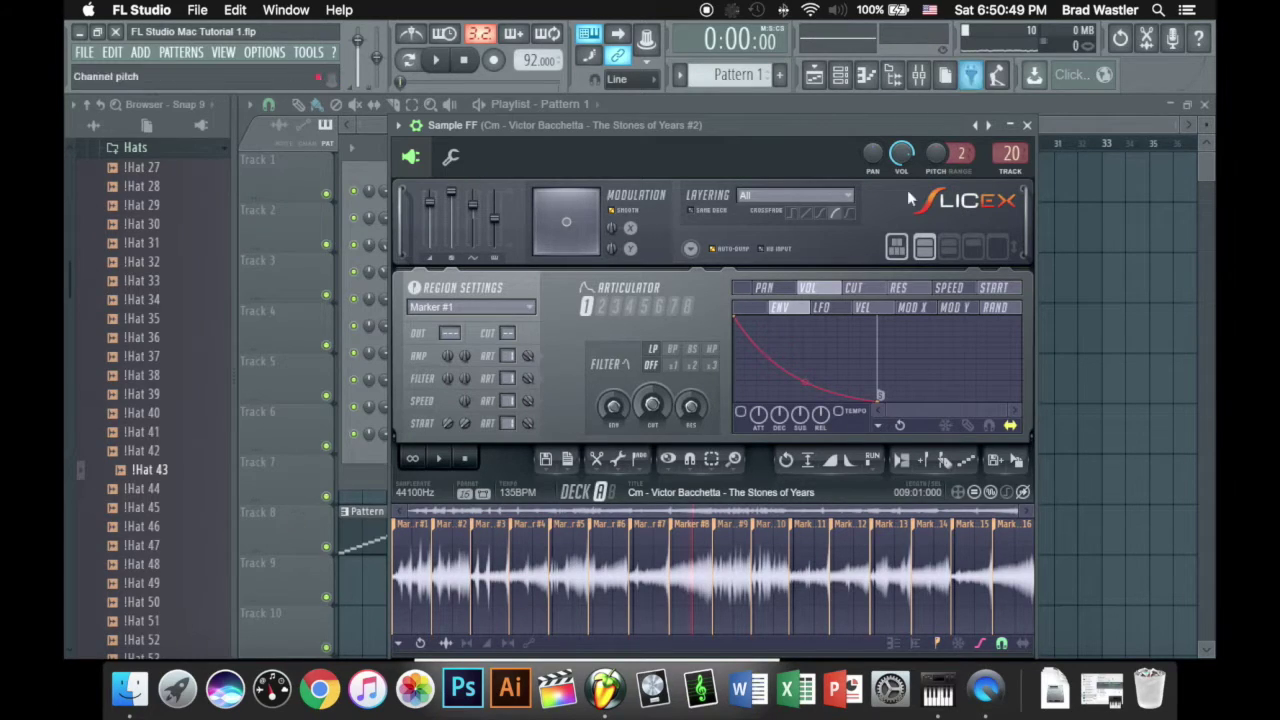
Step: Reverse the whole Sample FF waveform back to forward playback and move its end marker to the start
drag(735, 520, 361, 511)
shift+click(815, 567)
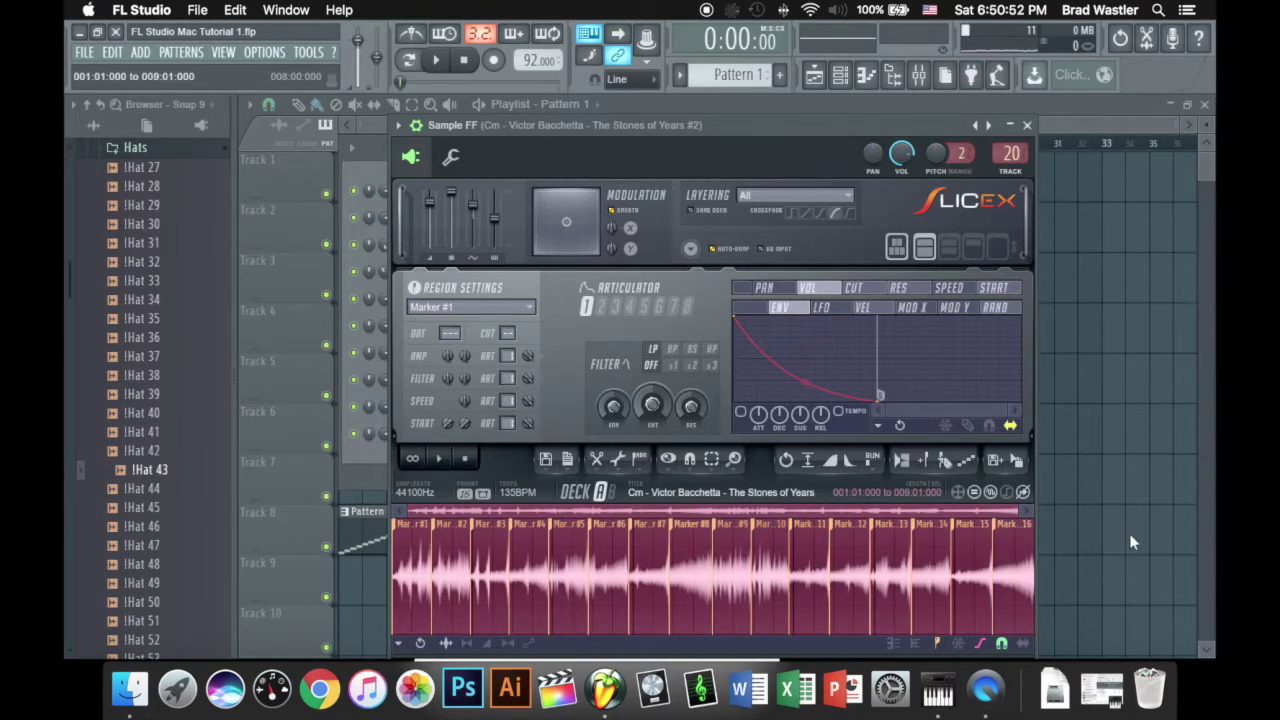
click(619, 460)
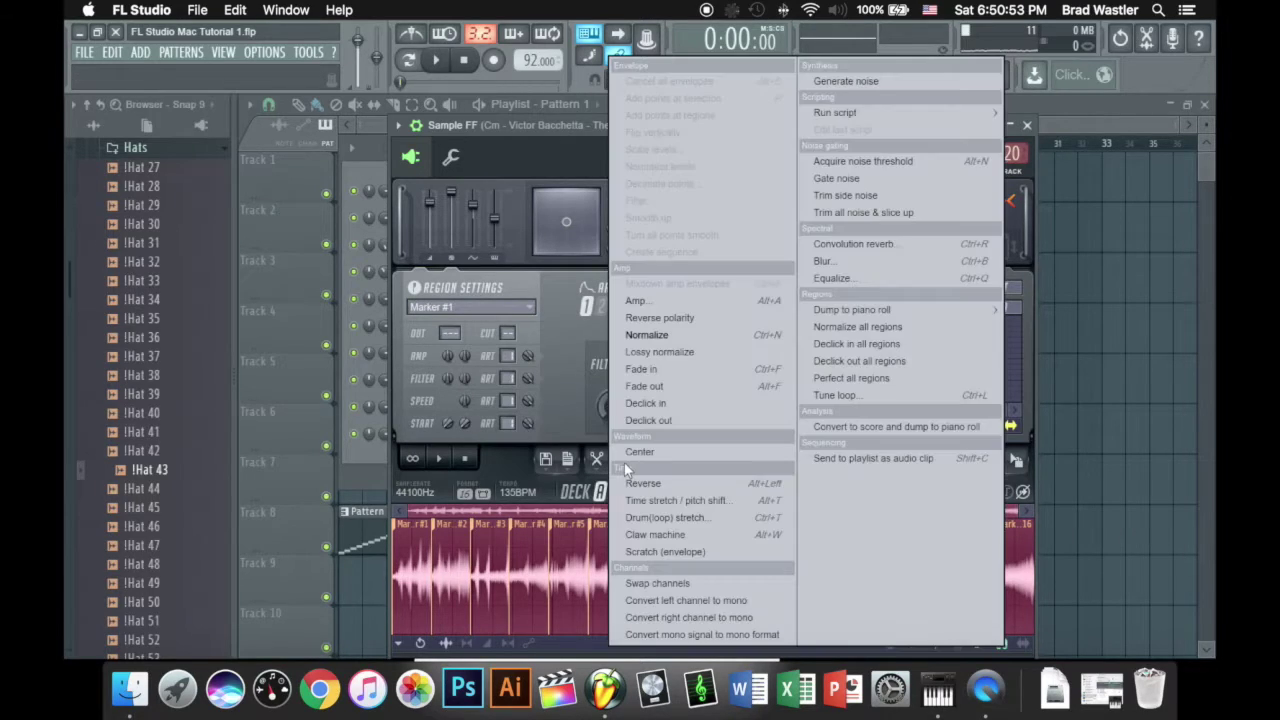
click(684, 488)
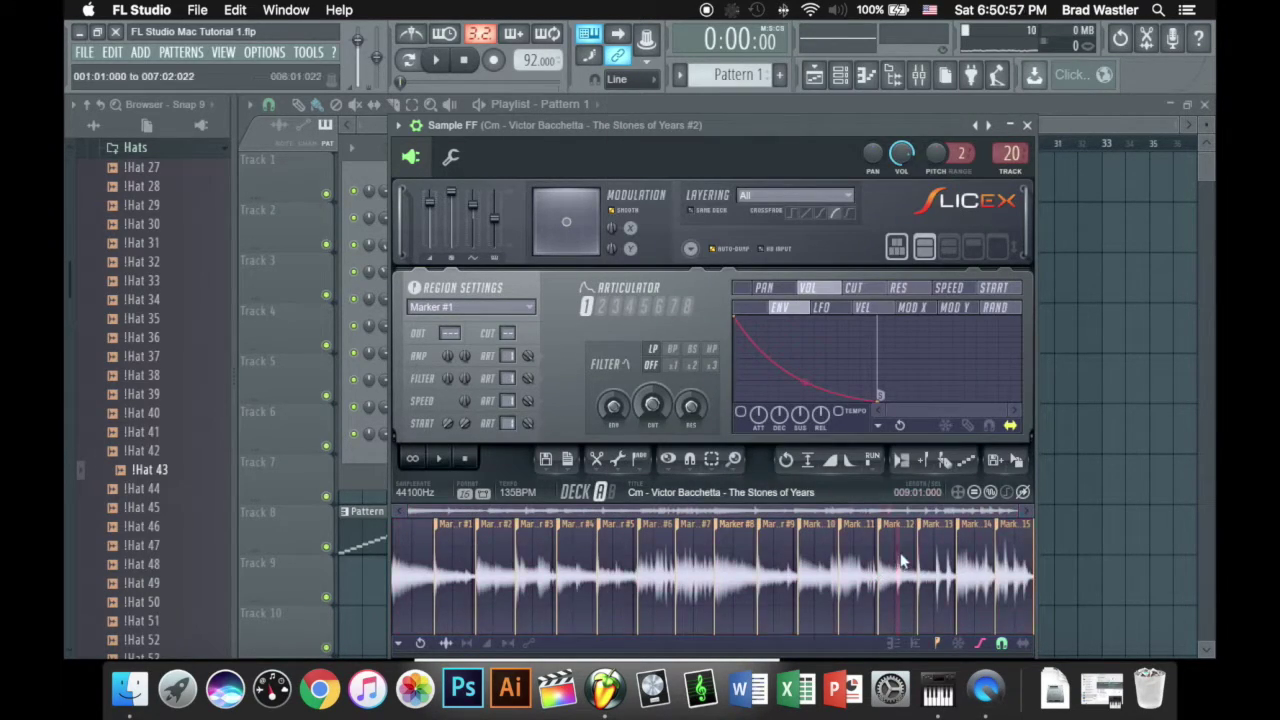
drag(1032, 533, 395, 522)
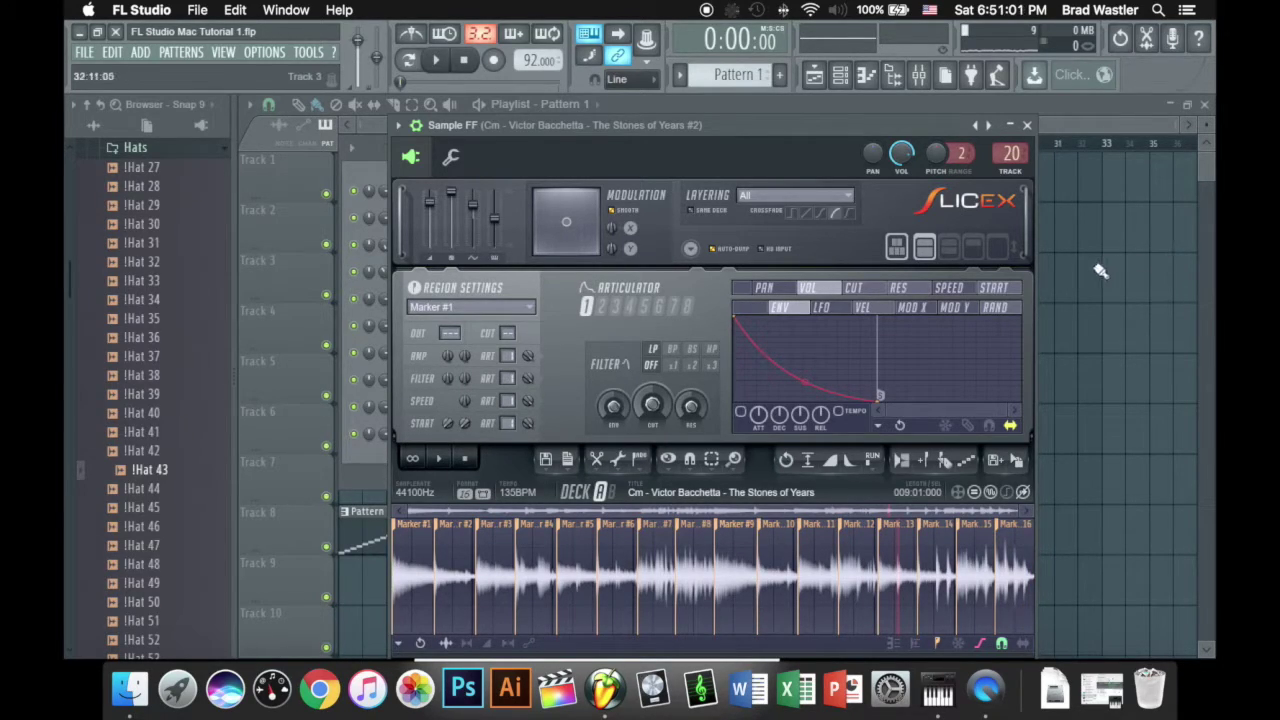
Step: Close the Sample FF editor and check the slices of the Sample Reverse channel in Slicex
click(1027, 125)
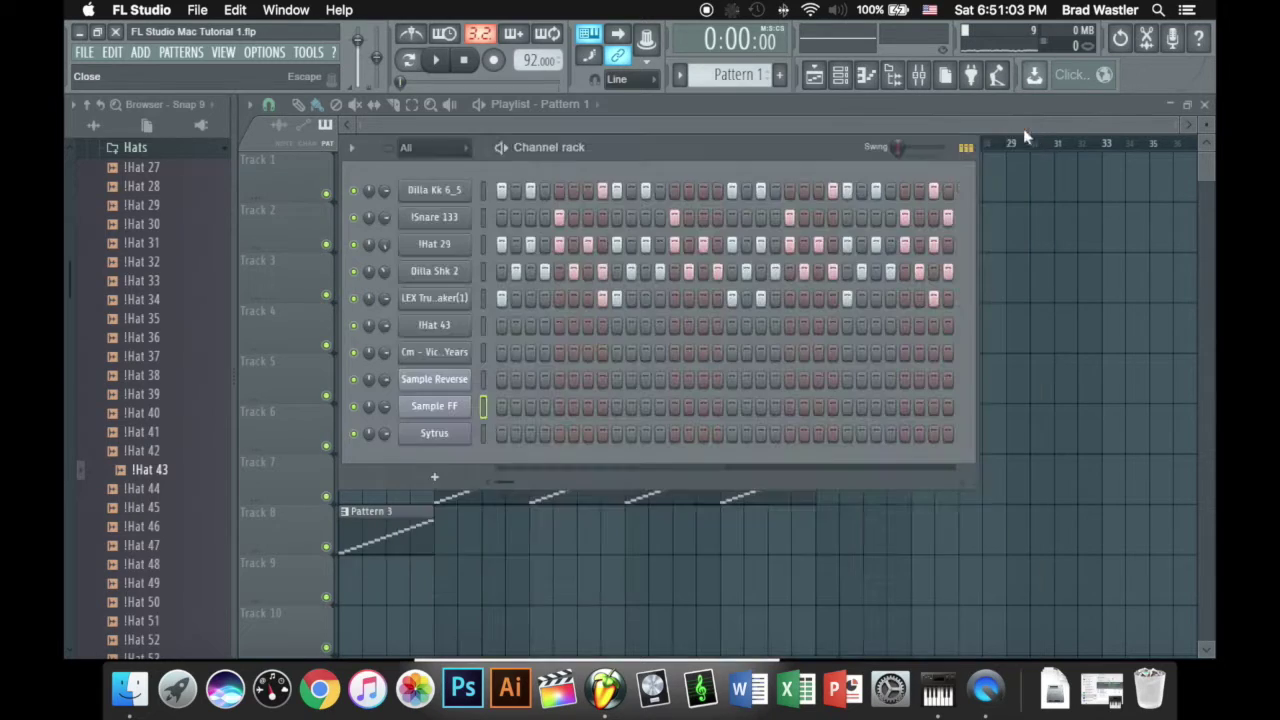
click(446, 387)
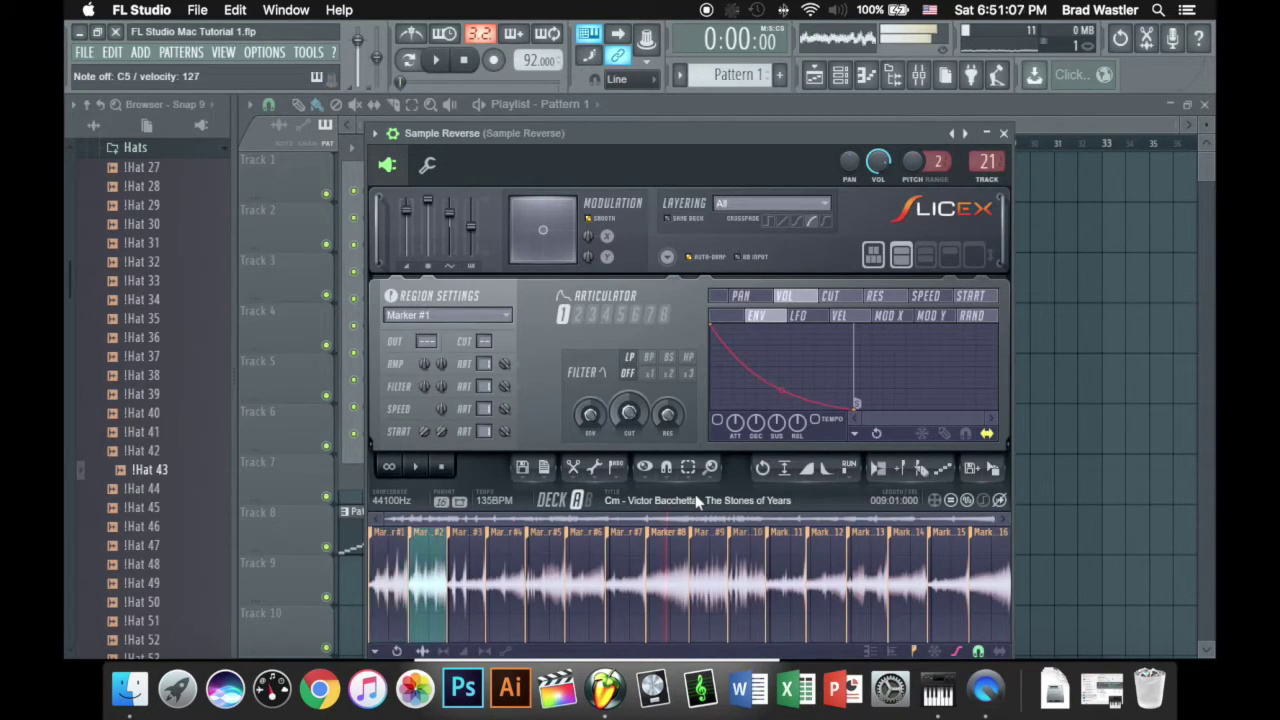
click(1004, 133)
Step: Play the Playlist arrangement from the Pattern 3 intro into the drums and place the play position at bar 5
click(814, 75)
click(354, 523)
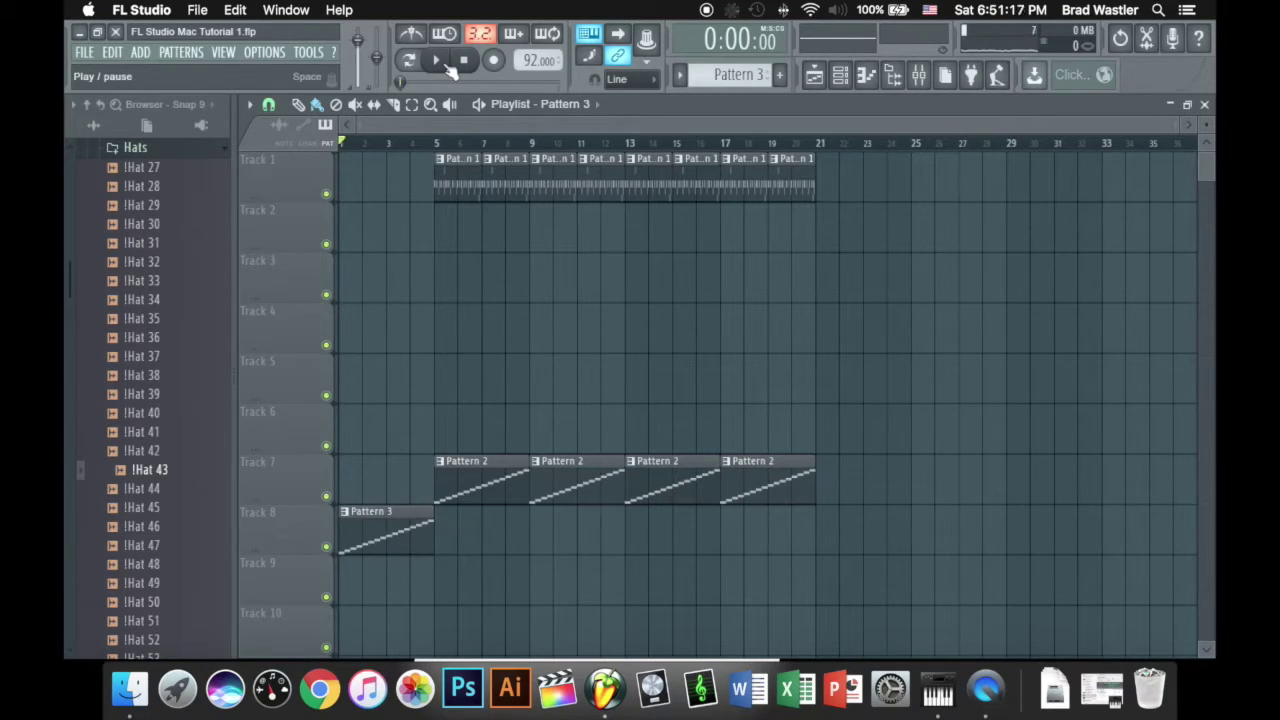
click(448, 63)
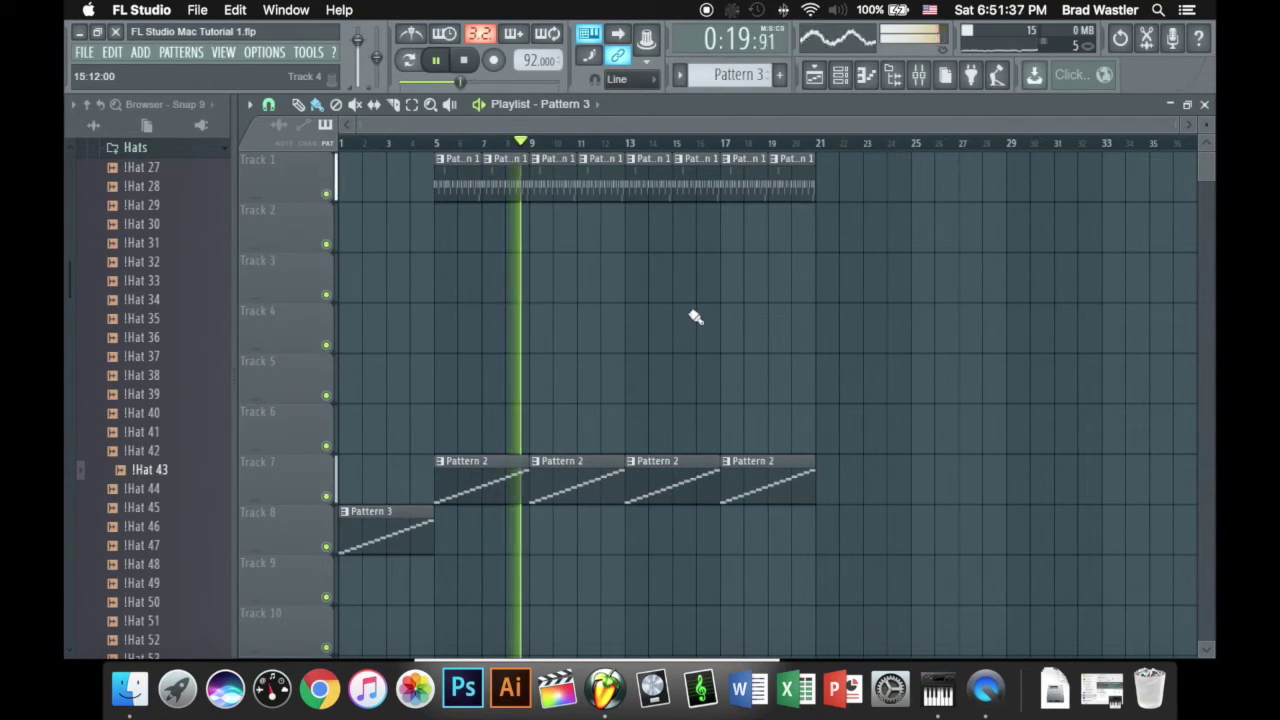
key(space)
click(436, 143)
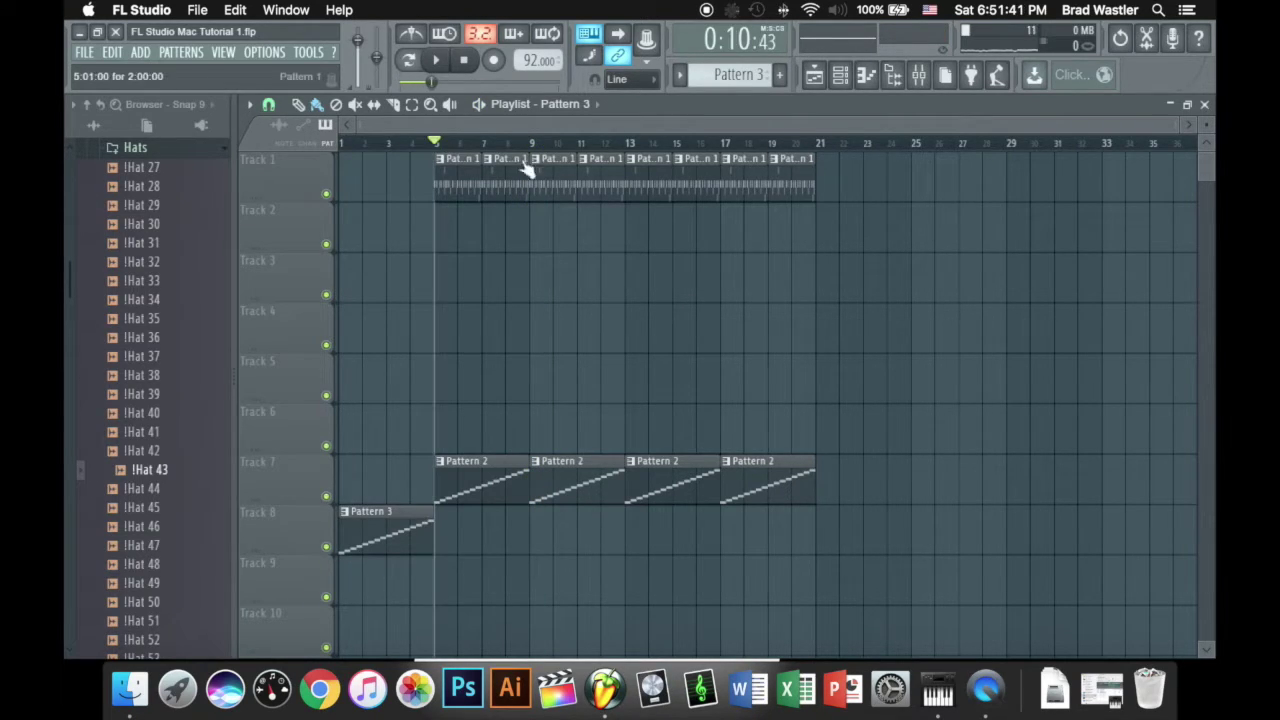
Step: Open the Sample Reverse channel in Slicex and select its entire waveform
click(840, 74)
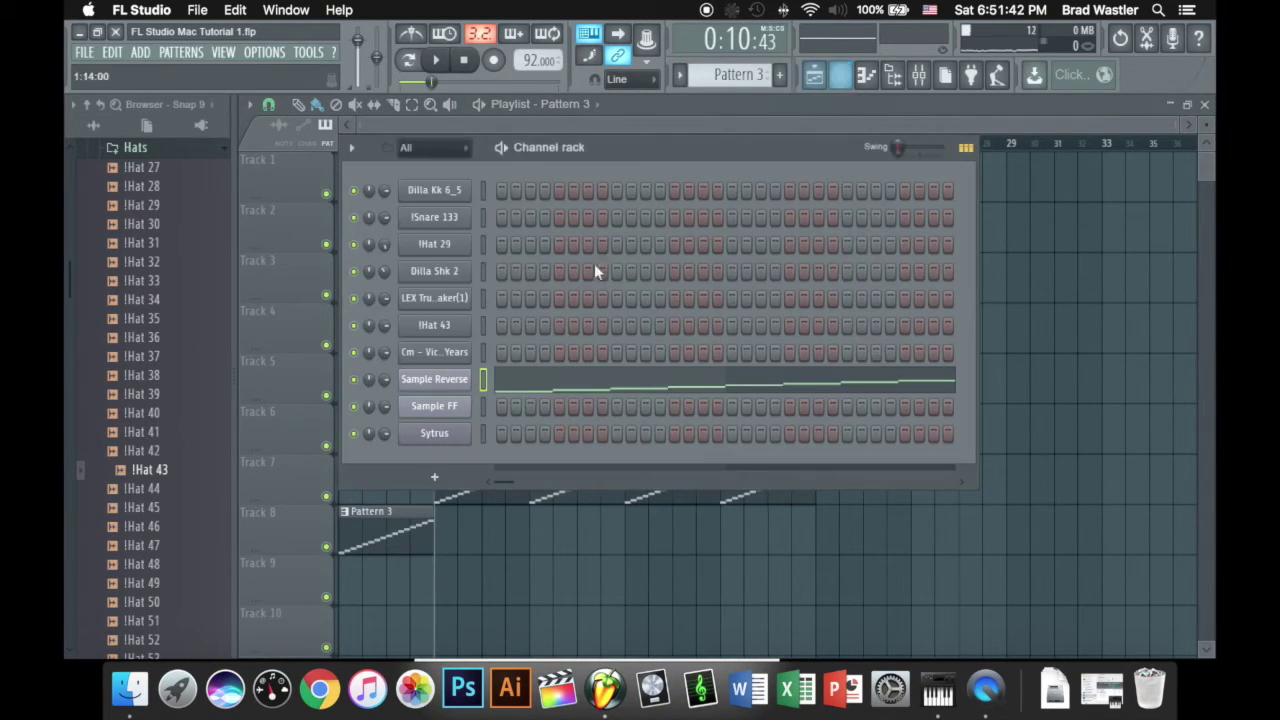
click(445, 384)
drag(624, 563, 330, 528)
right_click(790, 571)
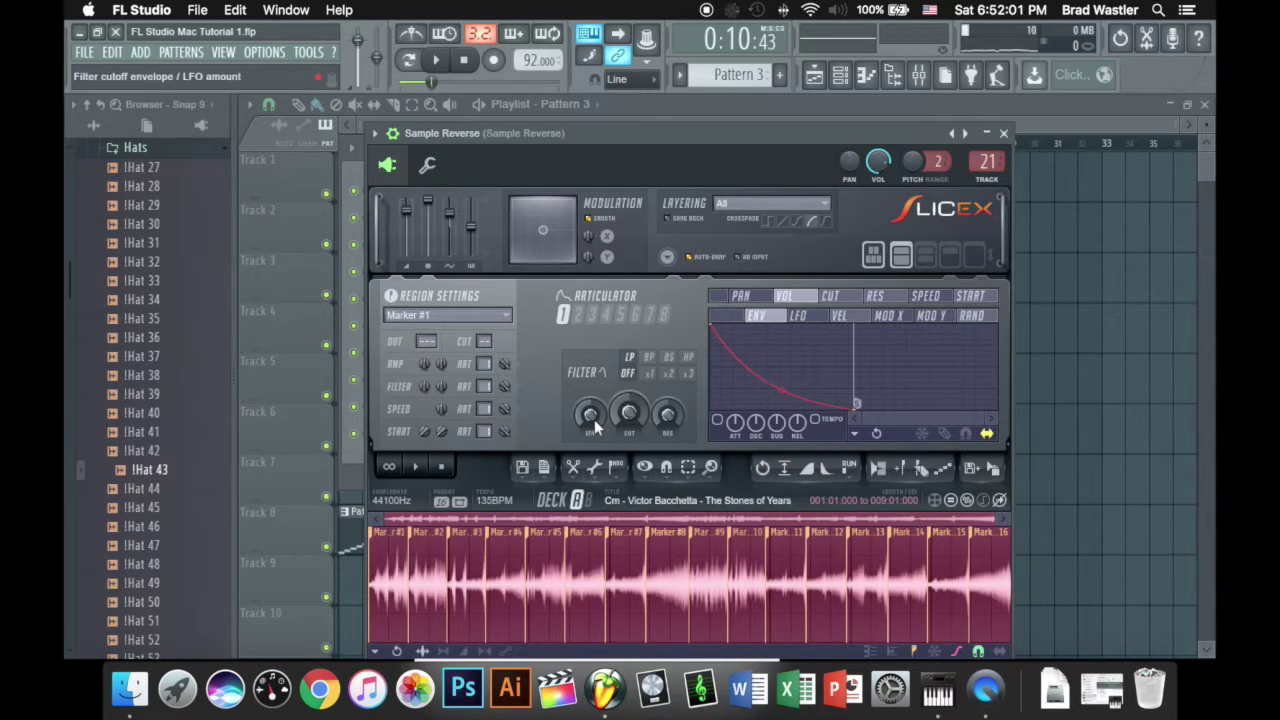
Step: Play the song from bar 5 while watching the track levels in the mixer
click(919, 80)
key(space)
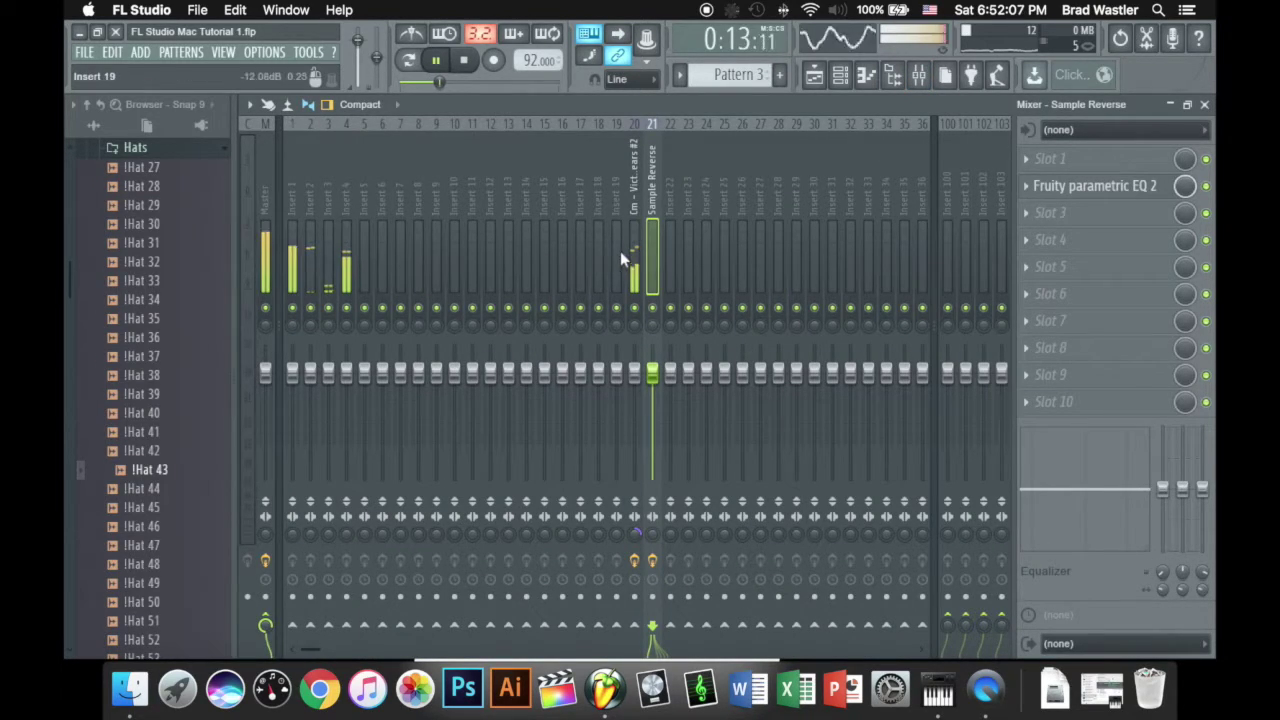
key(space)
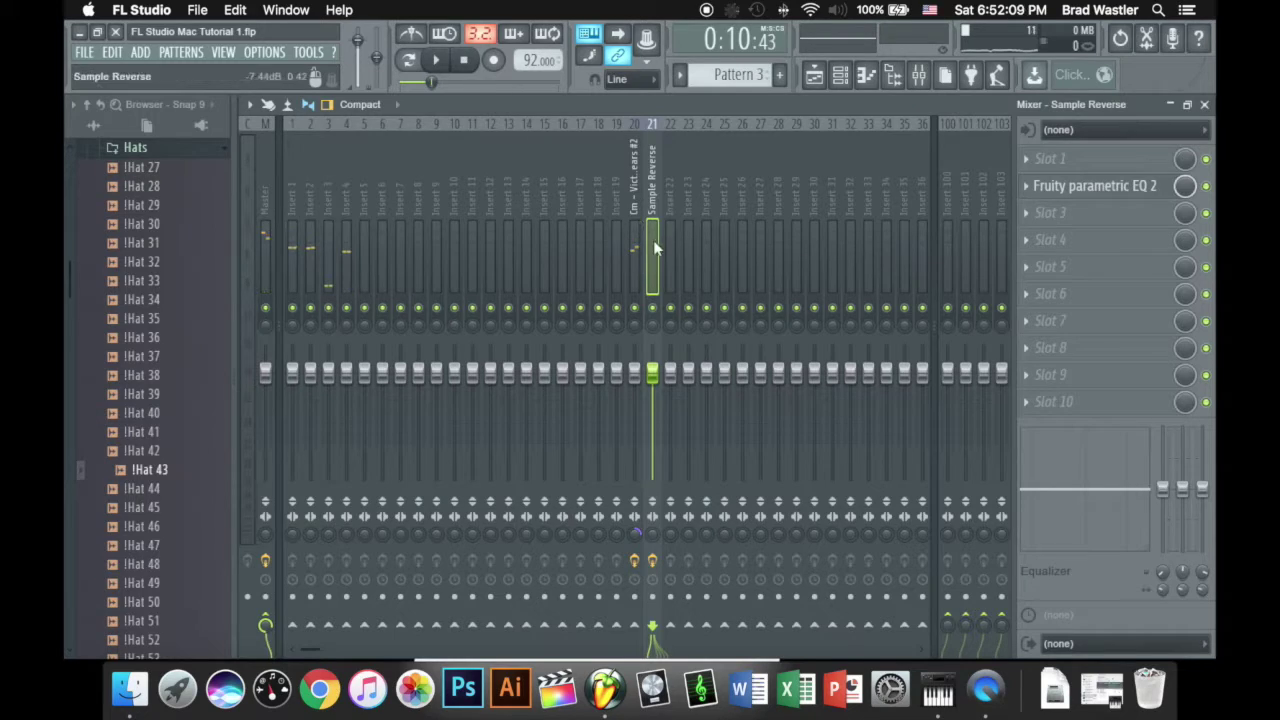
Step: Try a different panning on mixer insert 20 and reset it to its default
click(640, 210)
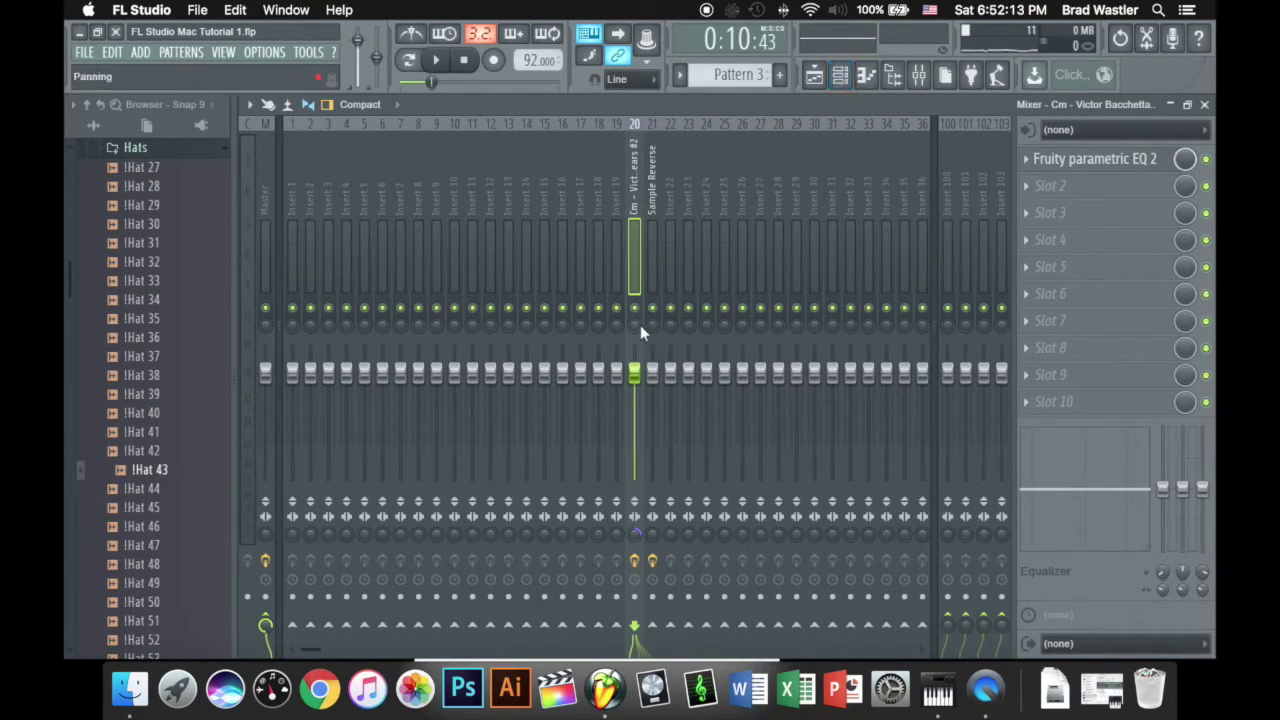
drag(636, 326, 636, 280)
right_click(635, 326)
click(665, 338)
Step: Swap the left and right channels of the selected Sample Reverse waveform in Slicex
click(815, 75)
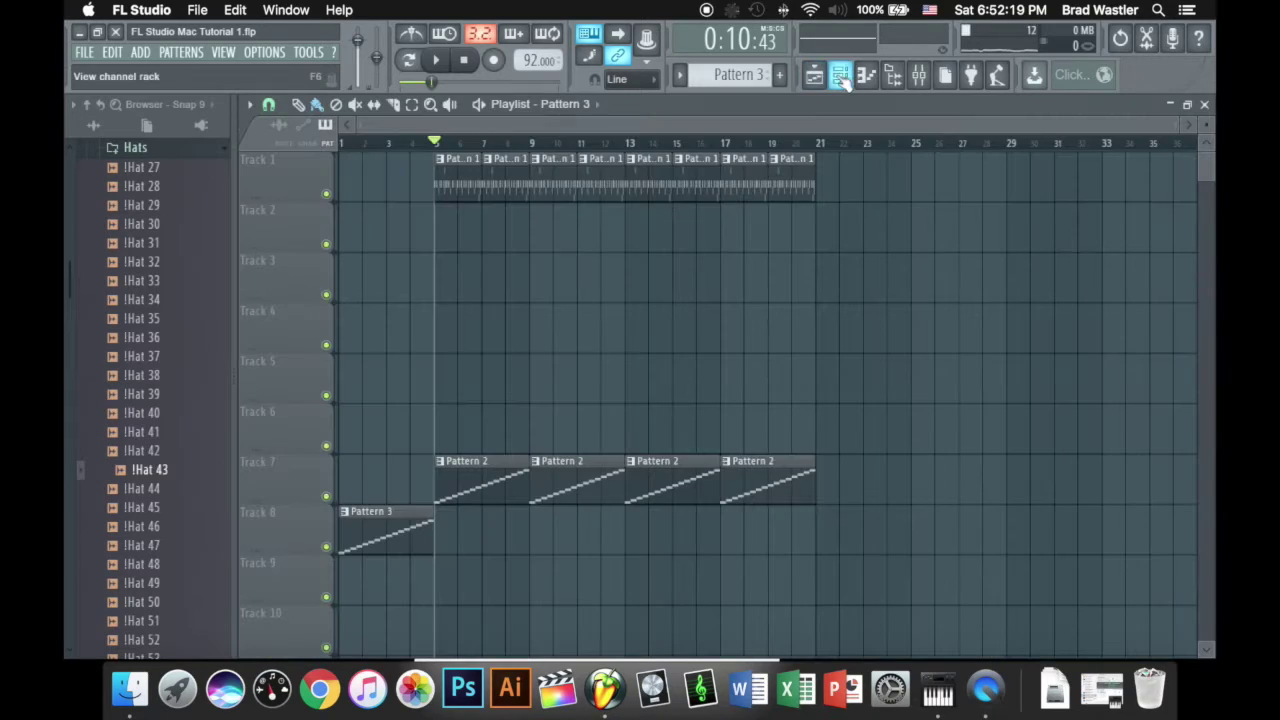
click(839, 75)
click(446, 391)
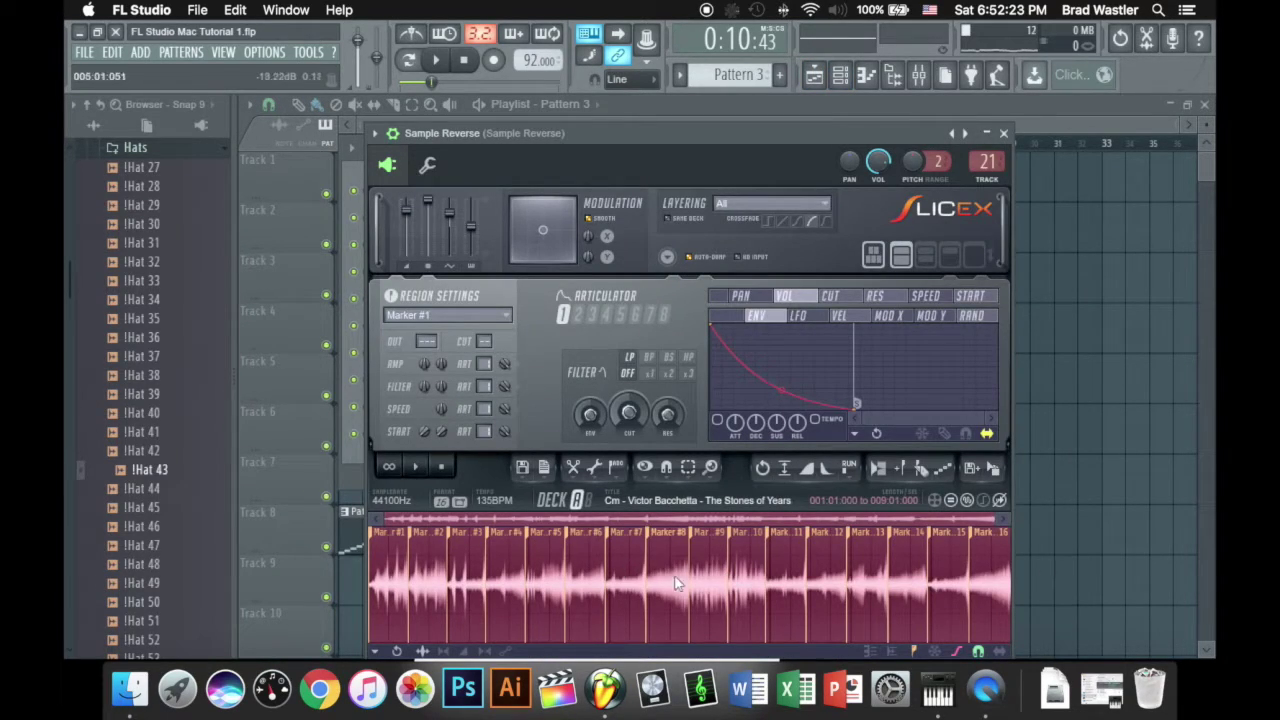
click(595, 469)
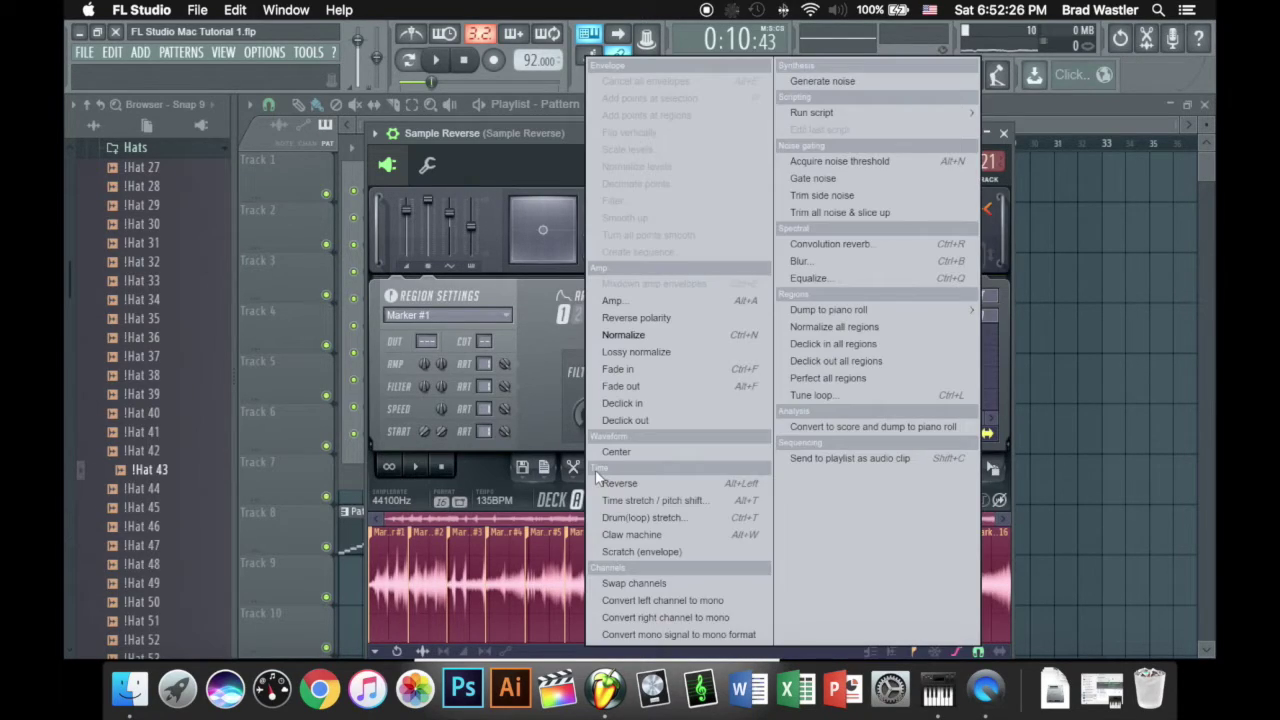
click(723, 588)
Step: Play the song from the start and watch the stereo levels of Sample Reverse in the mixer
click(814, 75)
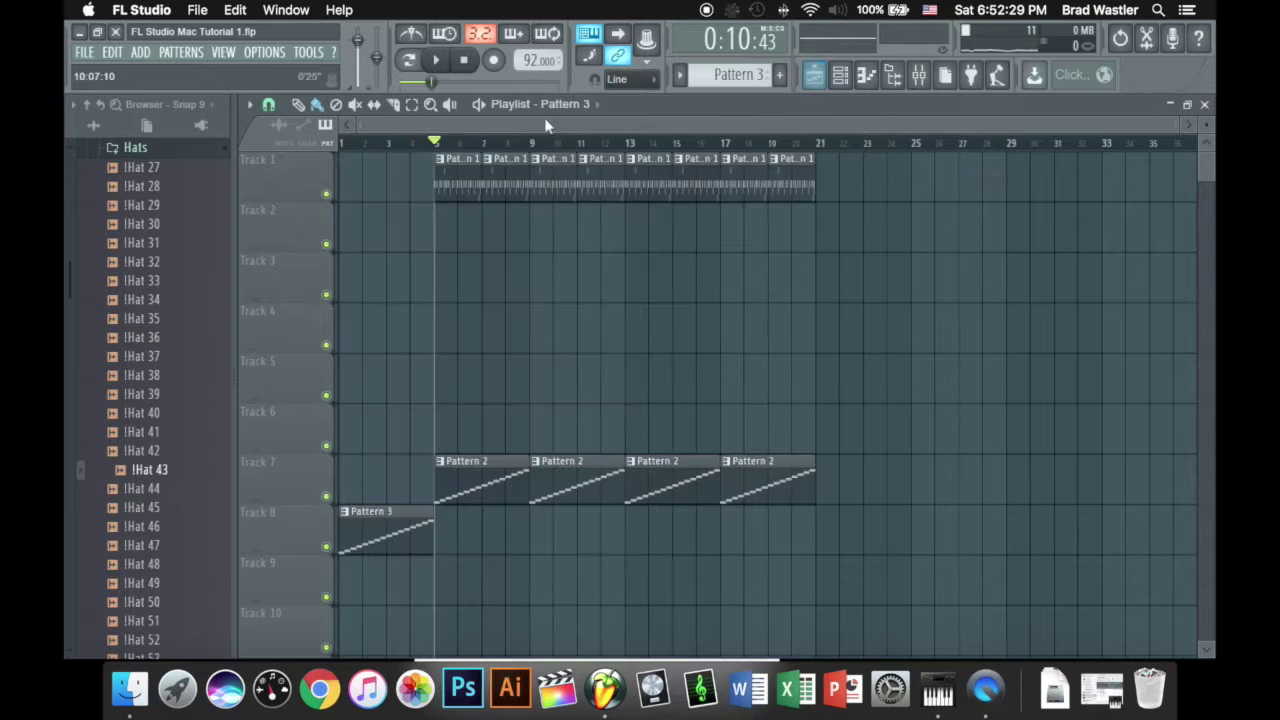
click(465, 62)
click(918, 75)
key(space)
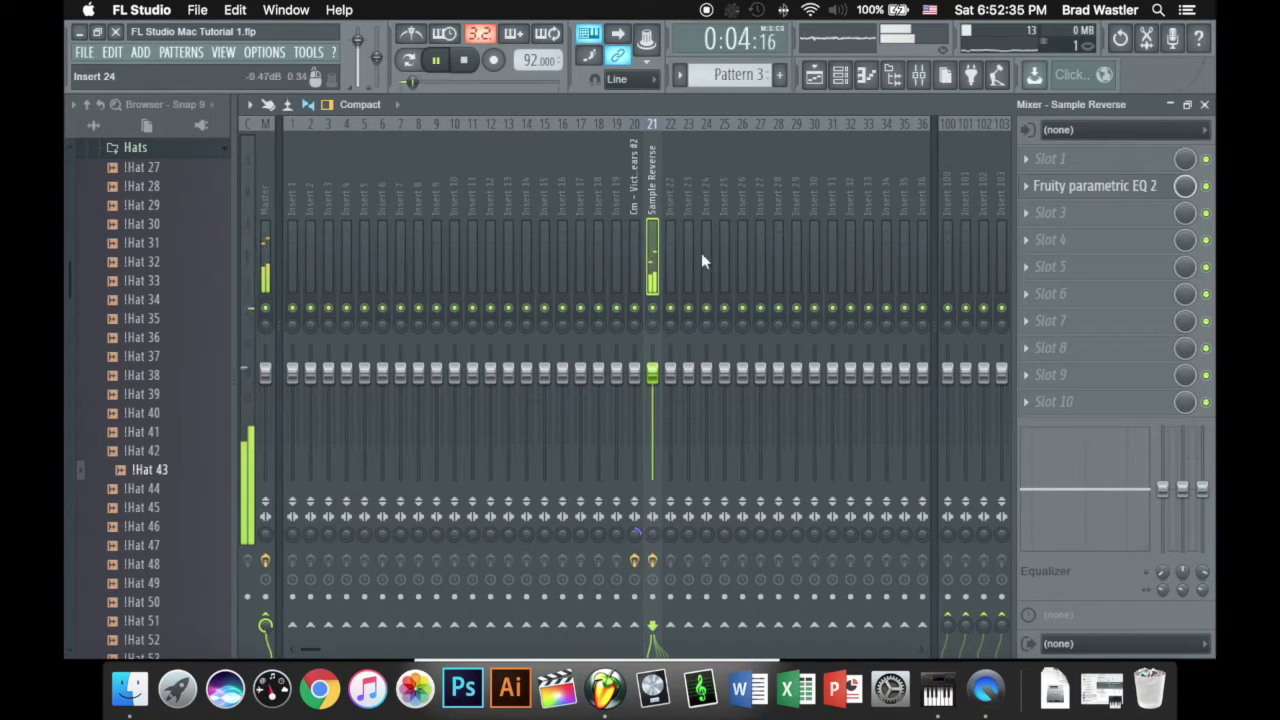
key(space)
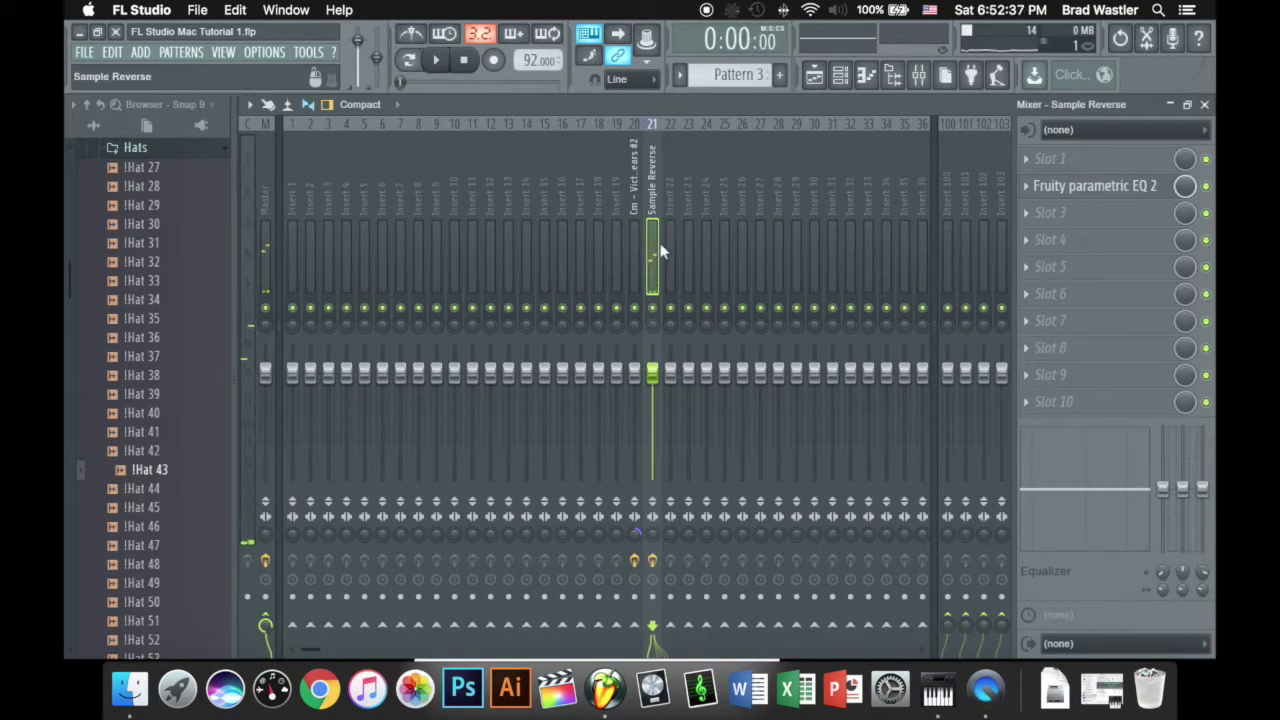
Step: Reopen Sample Reverse in Slicex and swap its stereo channels back
click(840, 76)
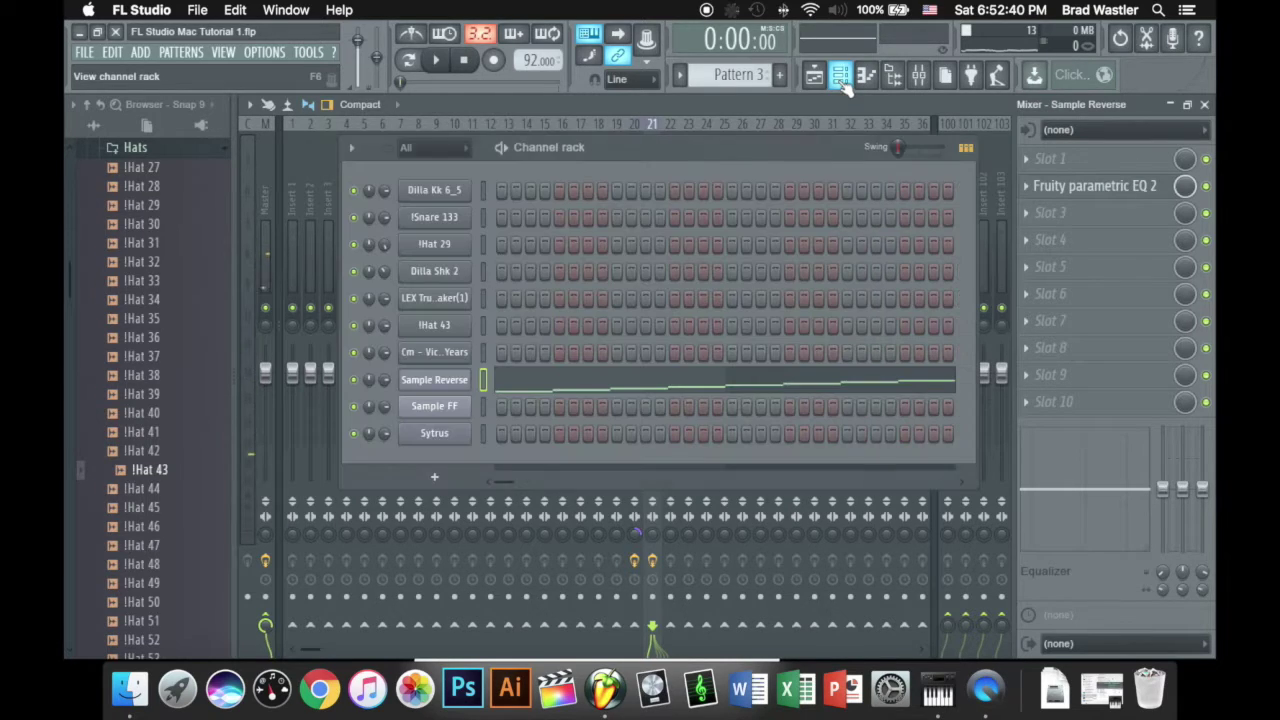
click(430, 380)
click(576, 467)
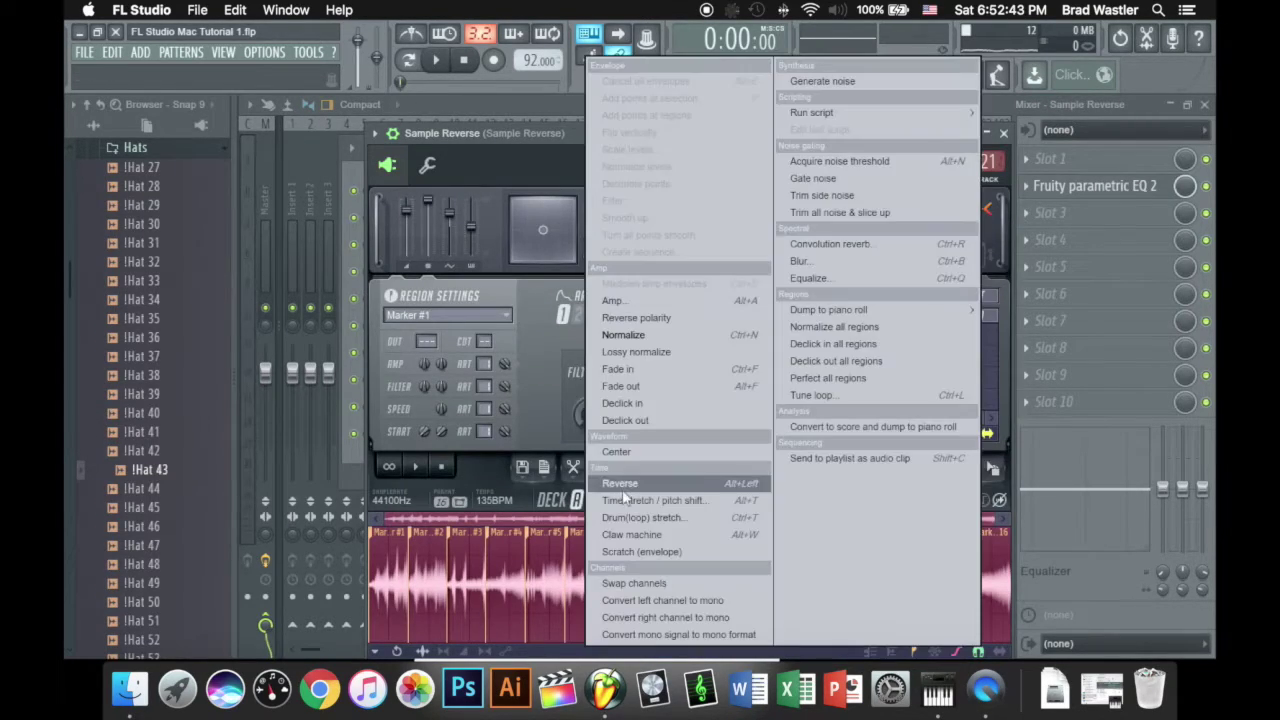
click(620, 583)
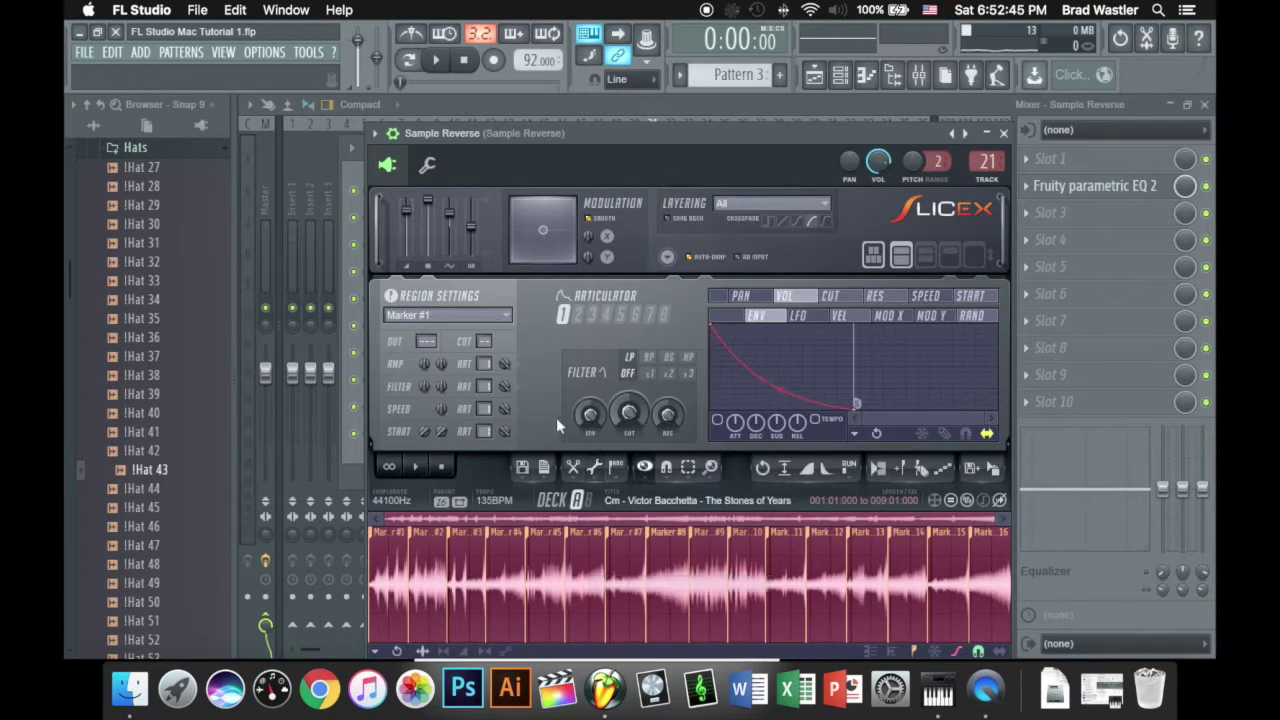
Step: Replay the intro from the start to compare the Sample Reverse mixer levels after the second channel swap
click(918, 74)
key(space)
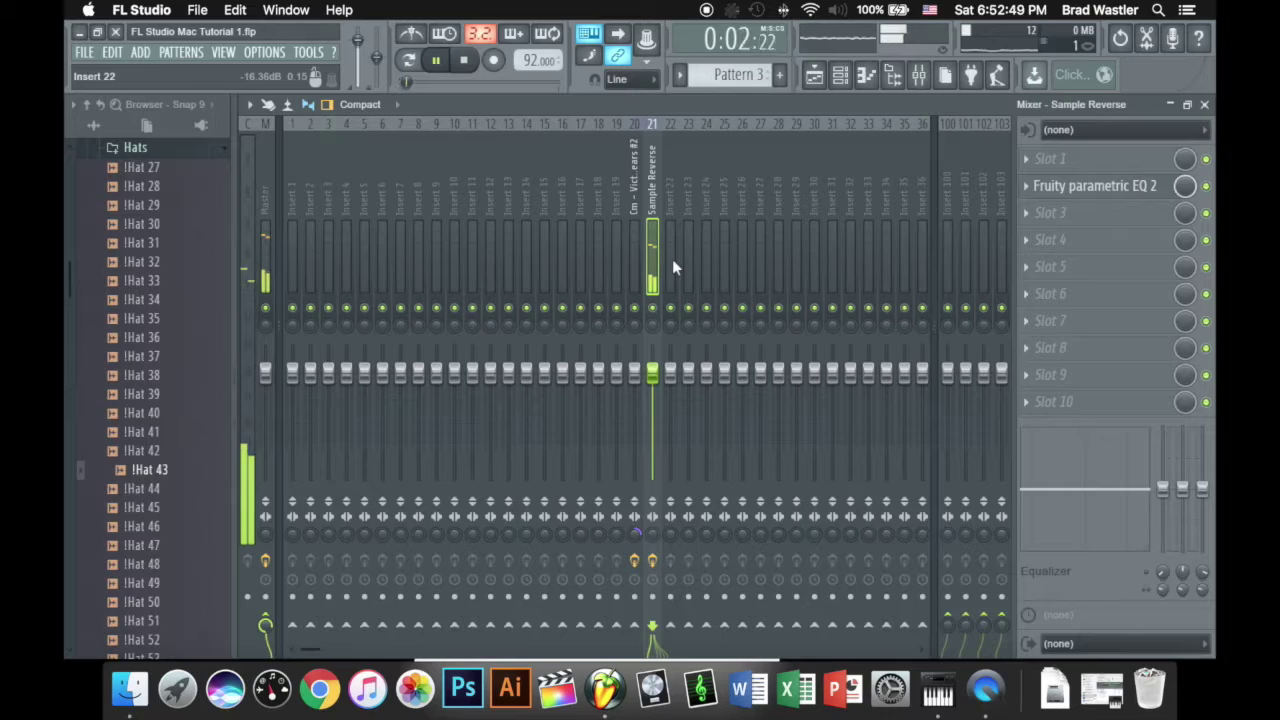
key(space)
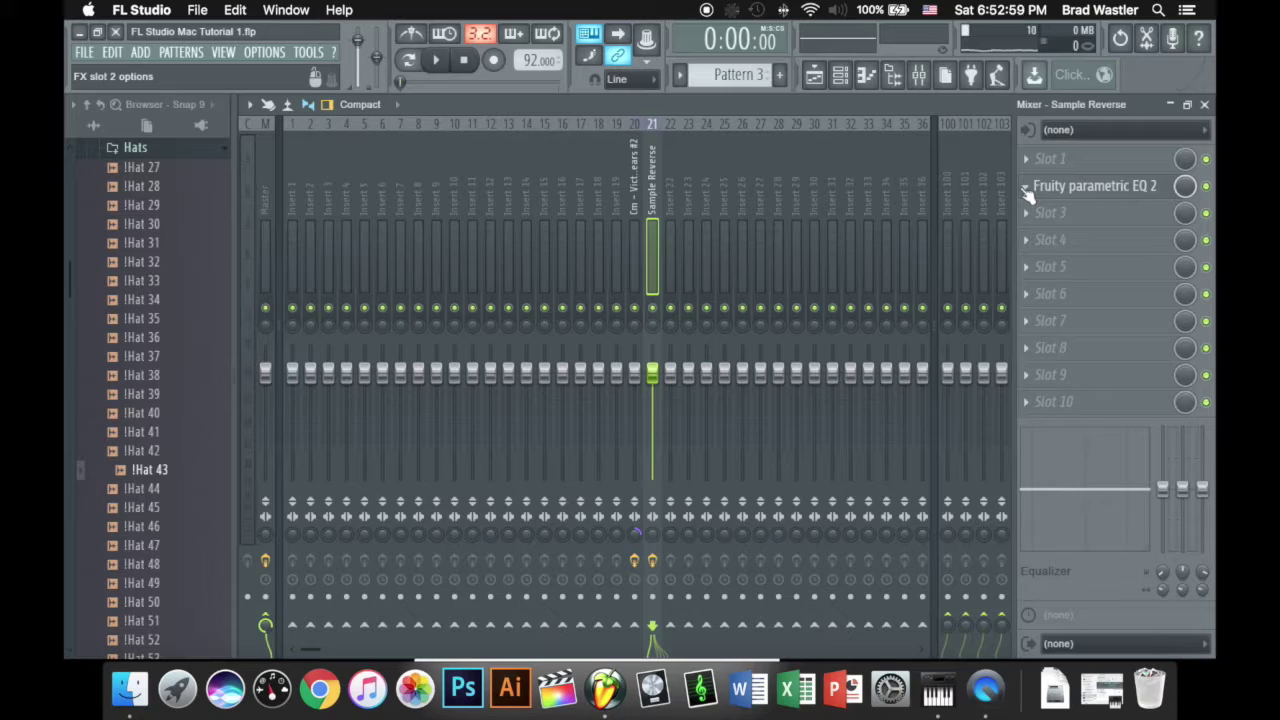
Step: Remove Fruity parametric EQ 2 from slot 2 of the Sample Reverse mixer track after comparing it with track 20
click(635, 200)
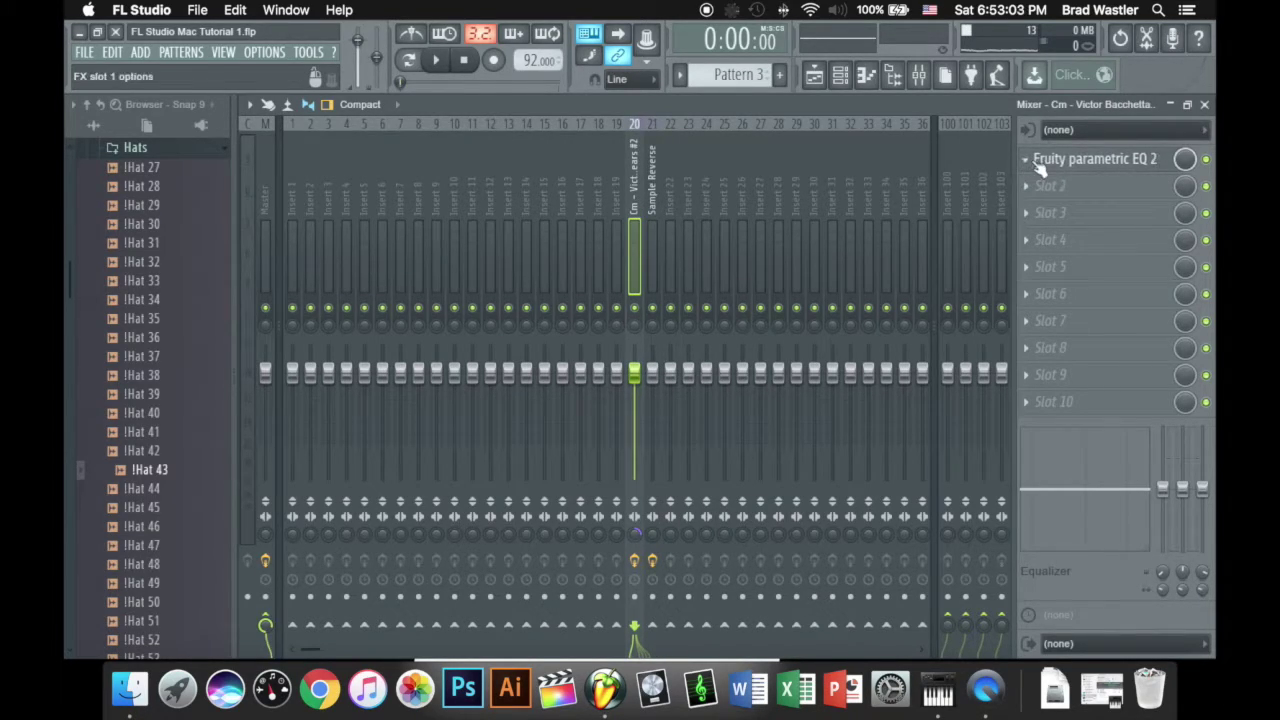
click(653, 200)
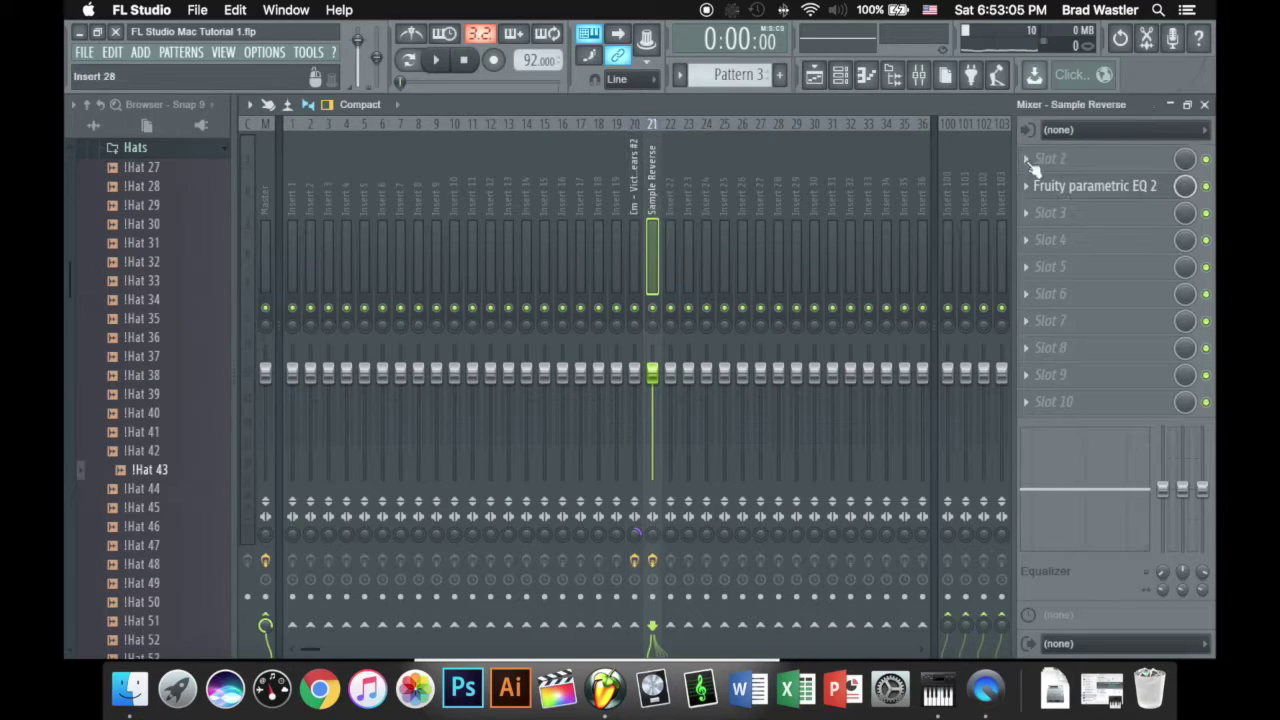
click(1026, 200)
click(1061, 208)
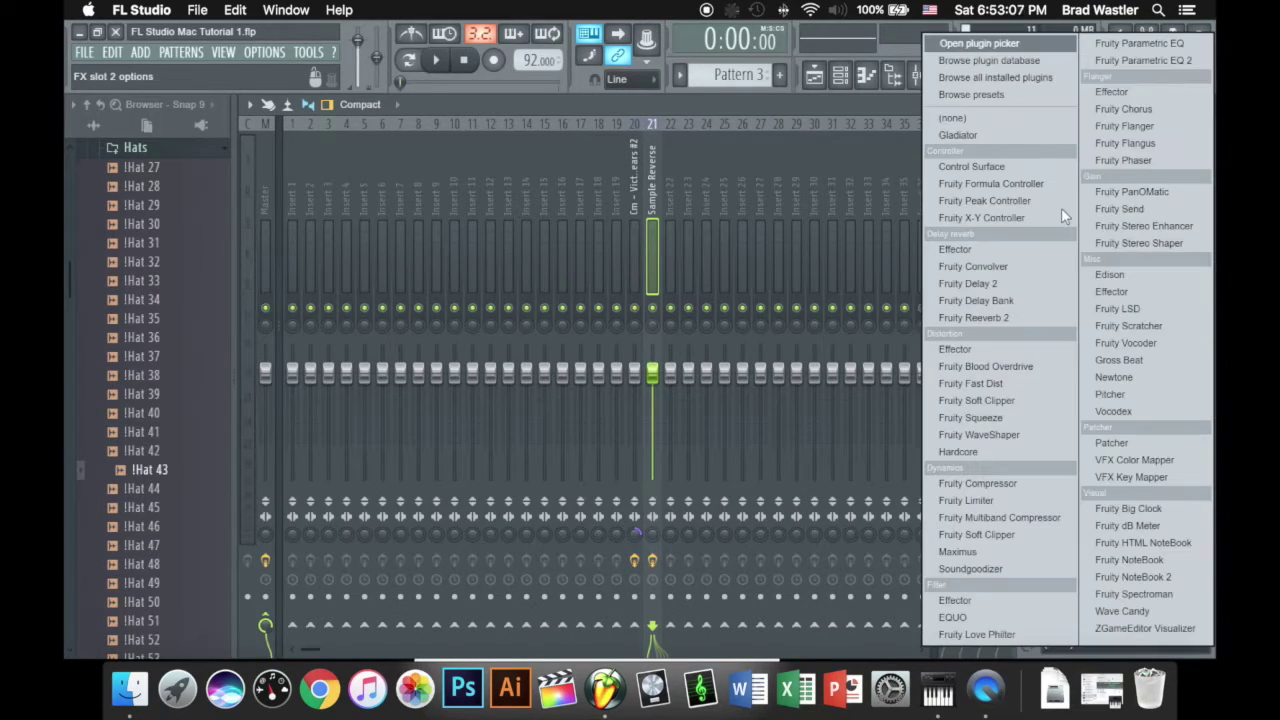
click(1022, 128)
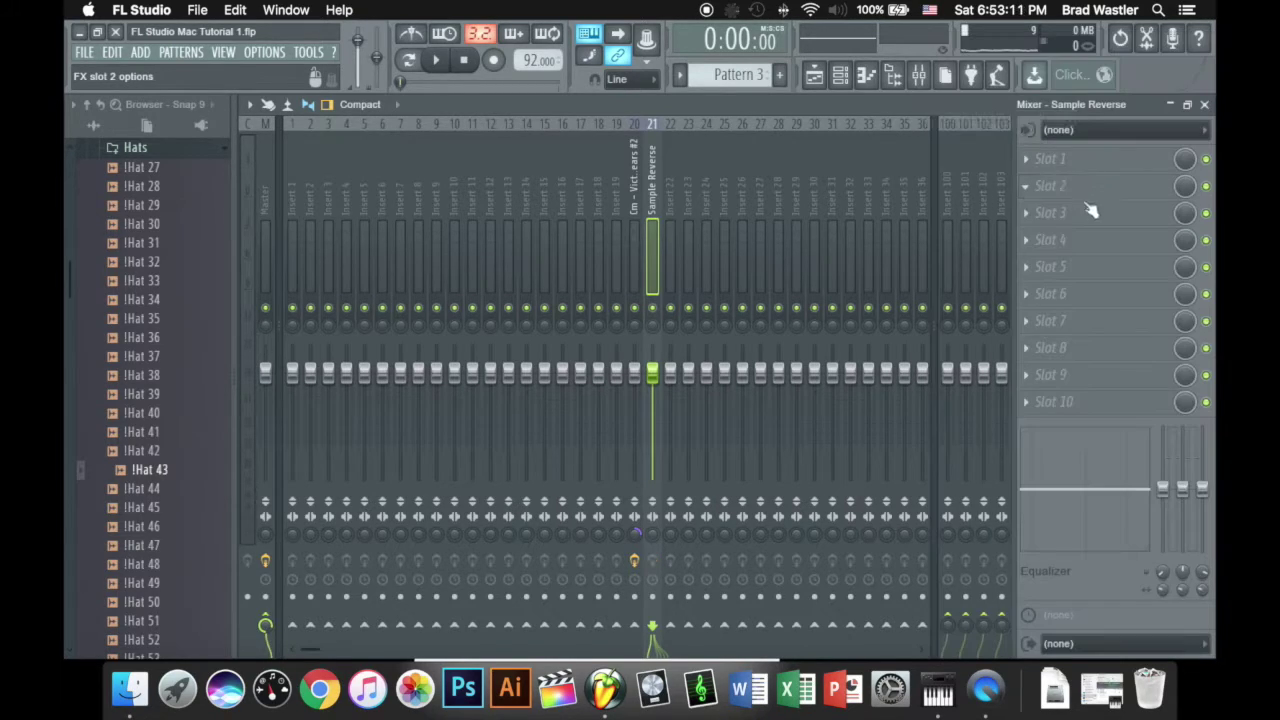
Step: Copy the Fruity parametric EQ 2 settings from mixer track 20 onto the Sample Reverse track, closing the EQ editor and mixer
click(630, 205)
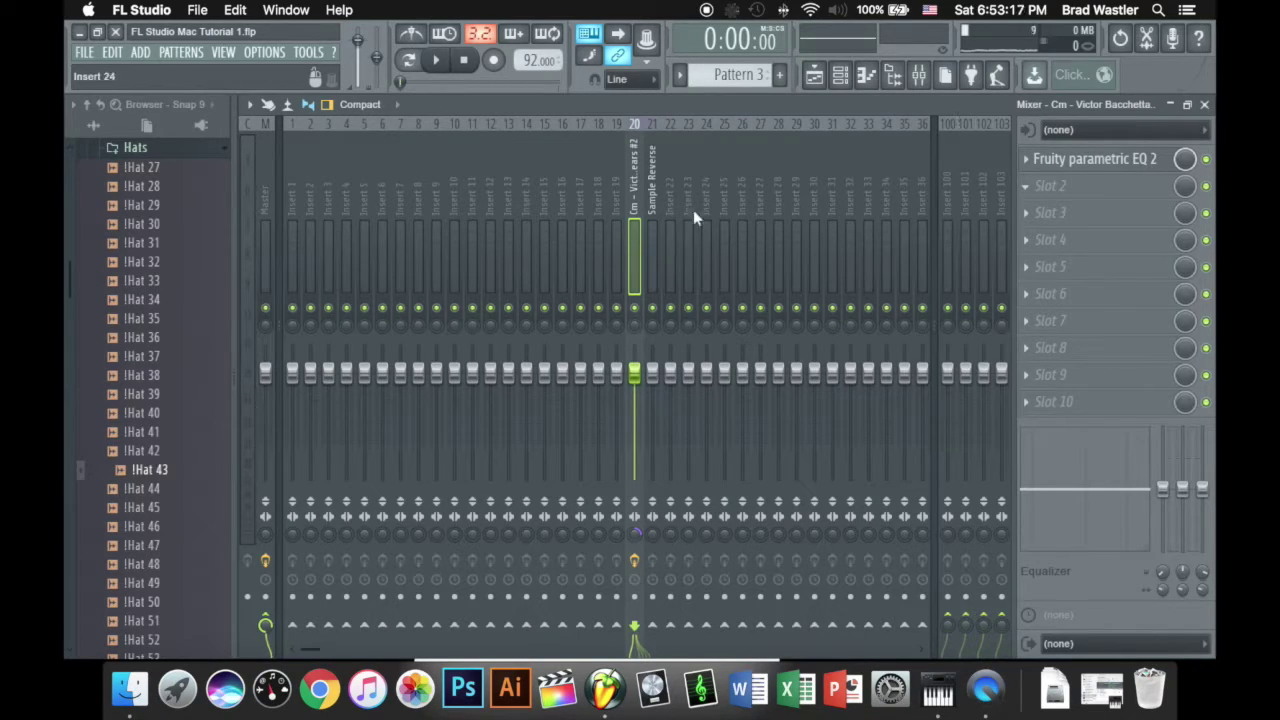
click(1027, 161)
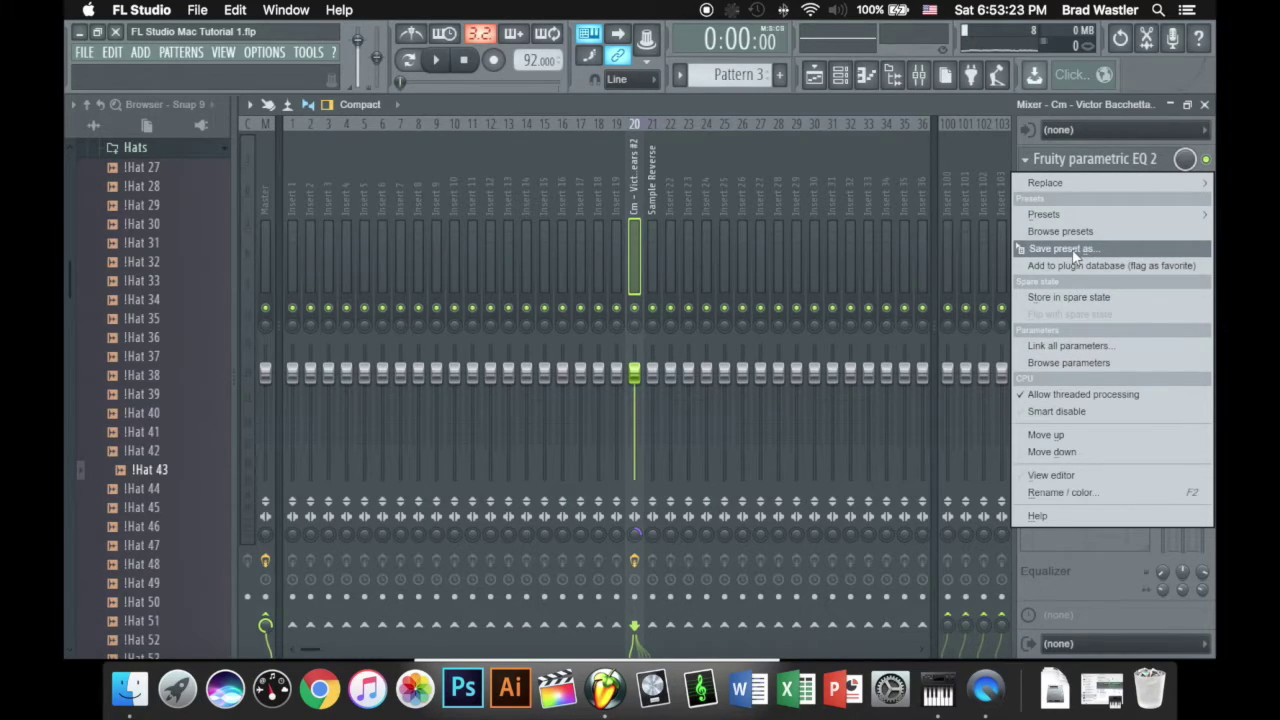
drag(1072, 249, 652, 203)
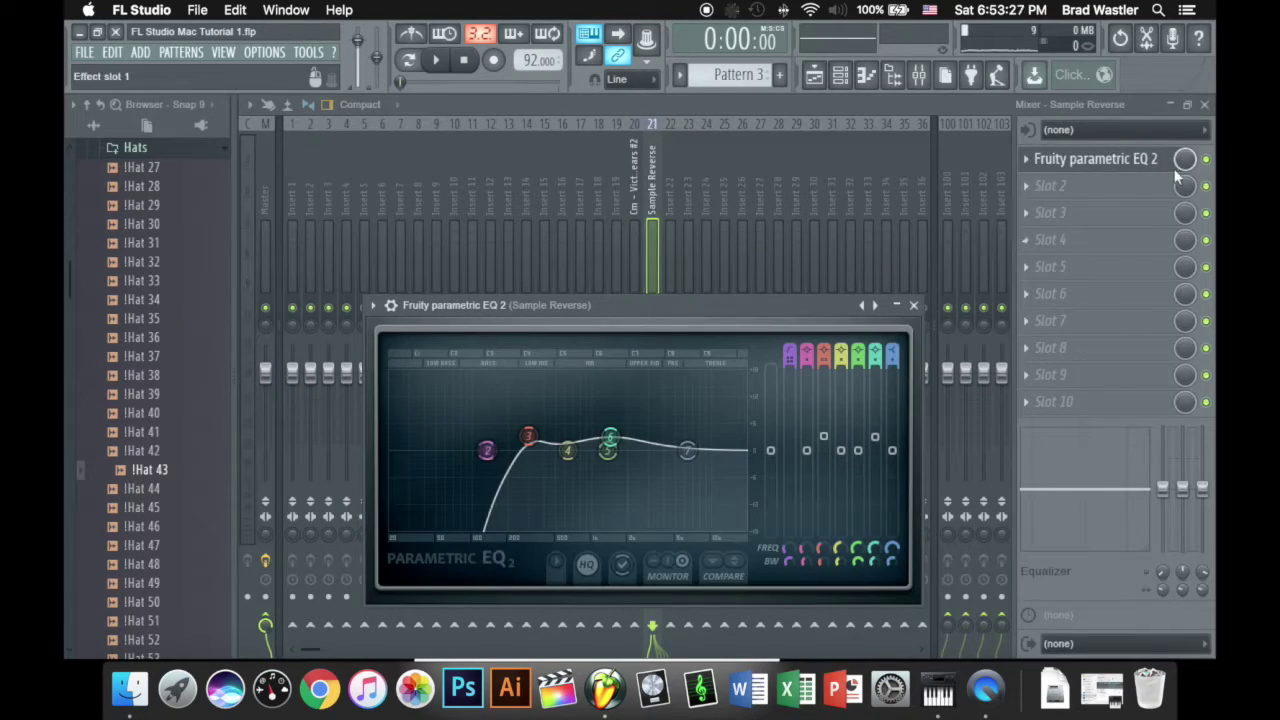
click(913, 305)
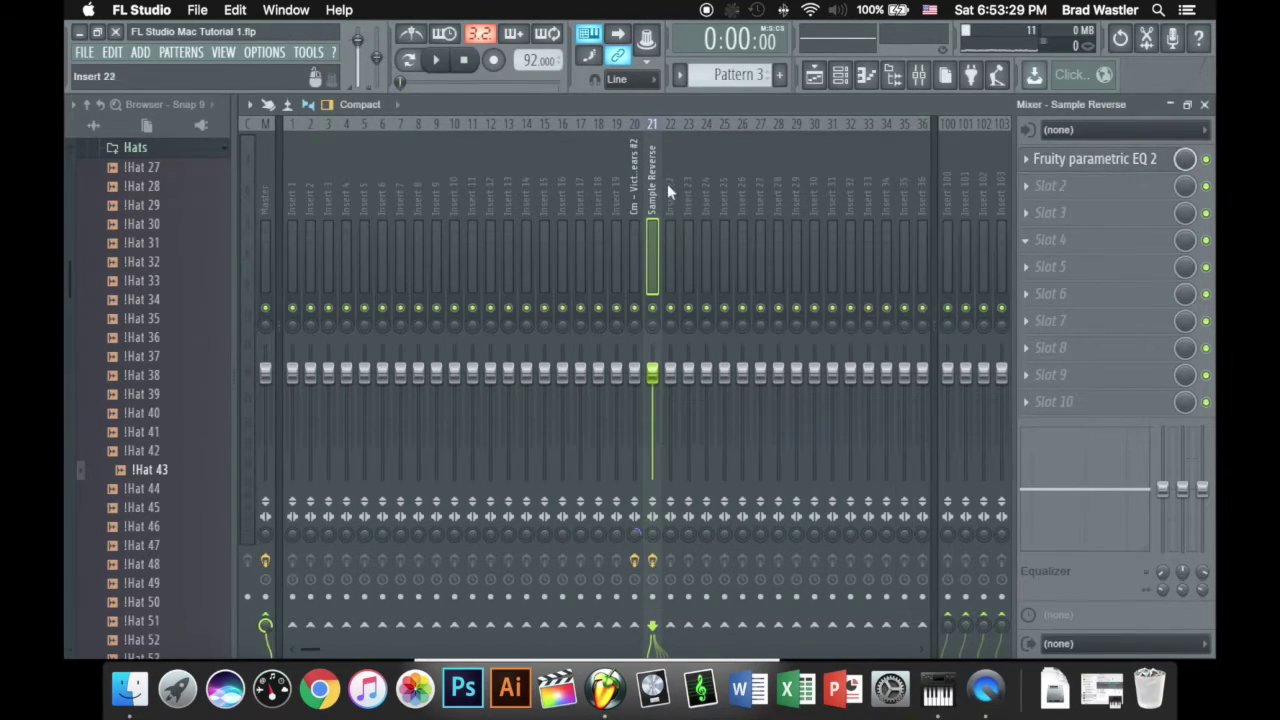
click(1204, 104)
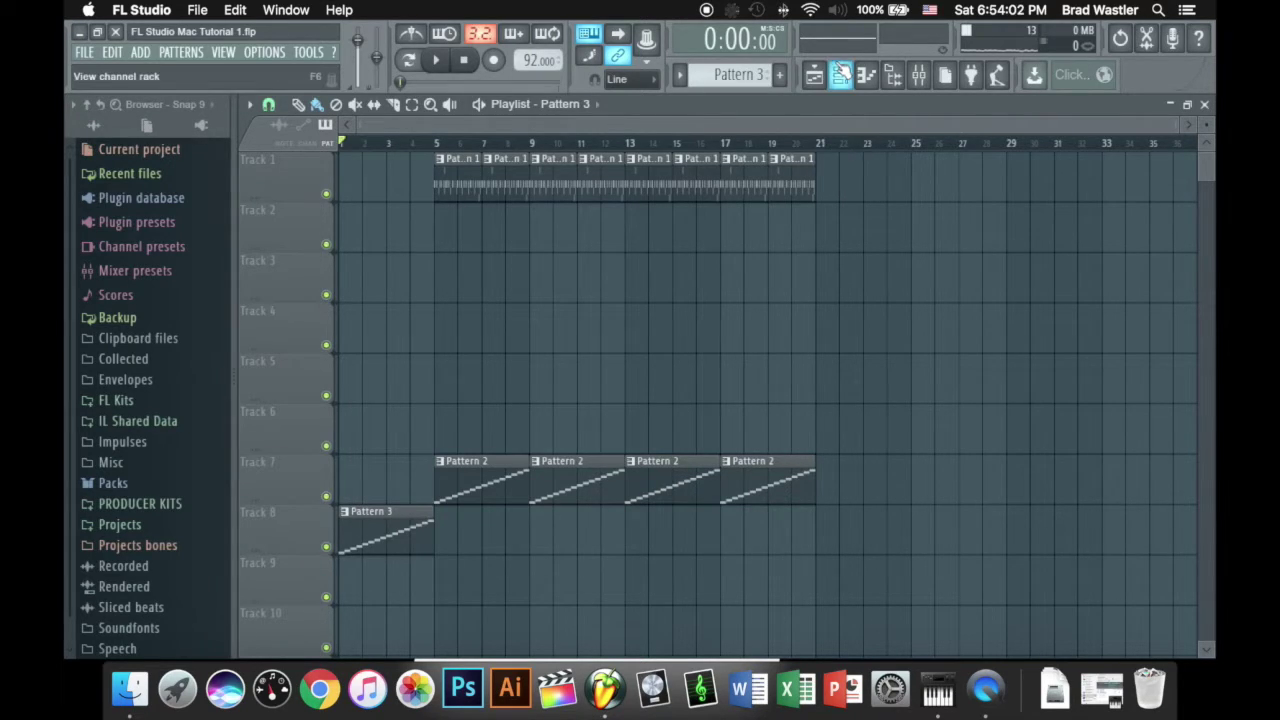
Step: Open the channel rack and filter its channels to the Melodies group
click(840, 74)
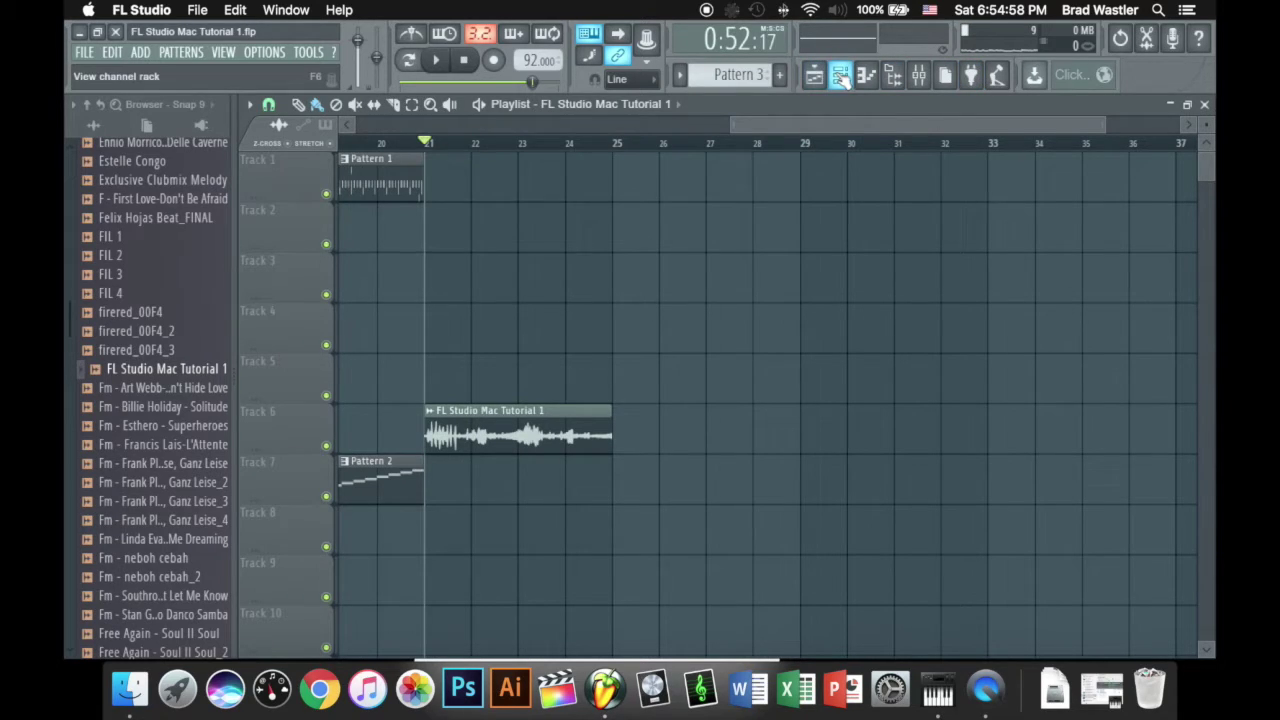
click(840, 76)
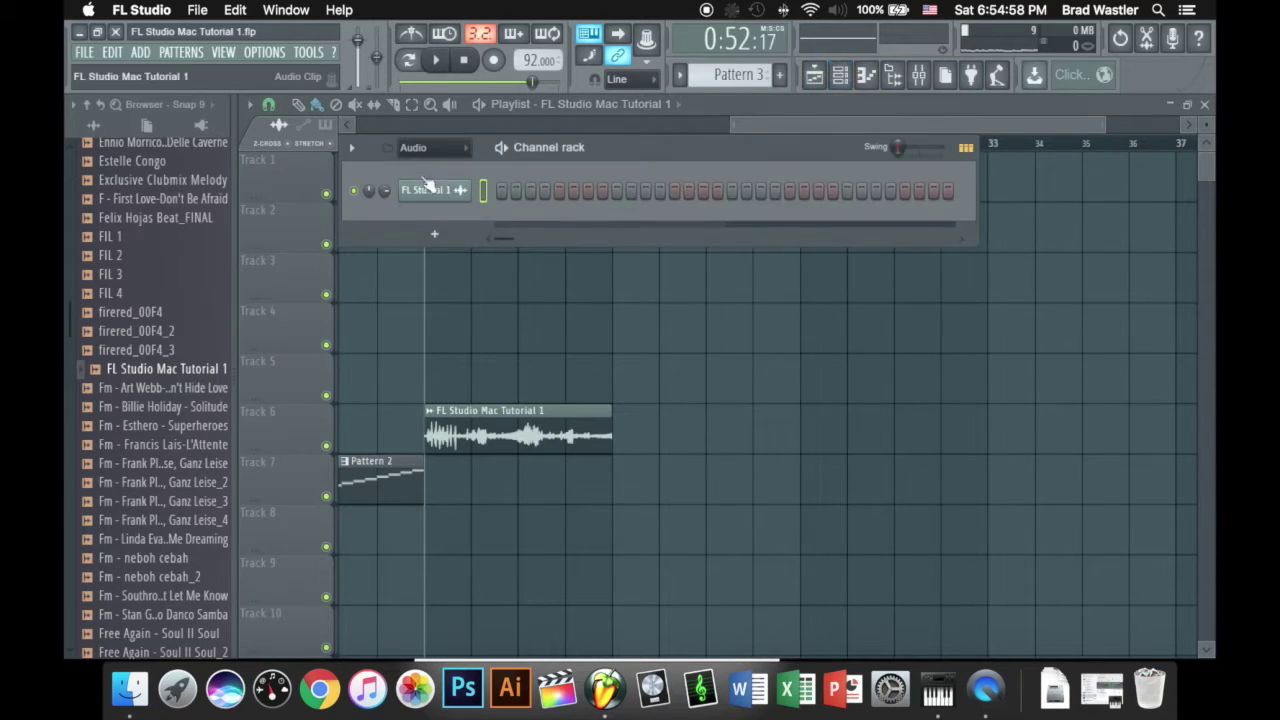
right_click(423, 150)
click(400, 148)
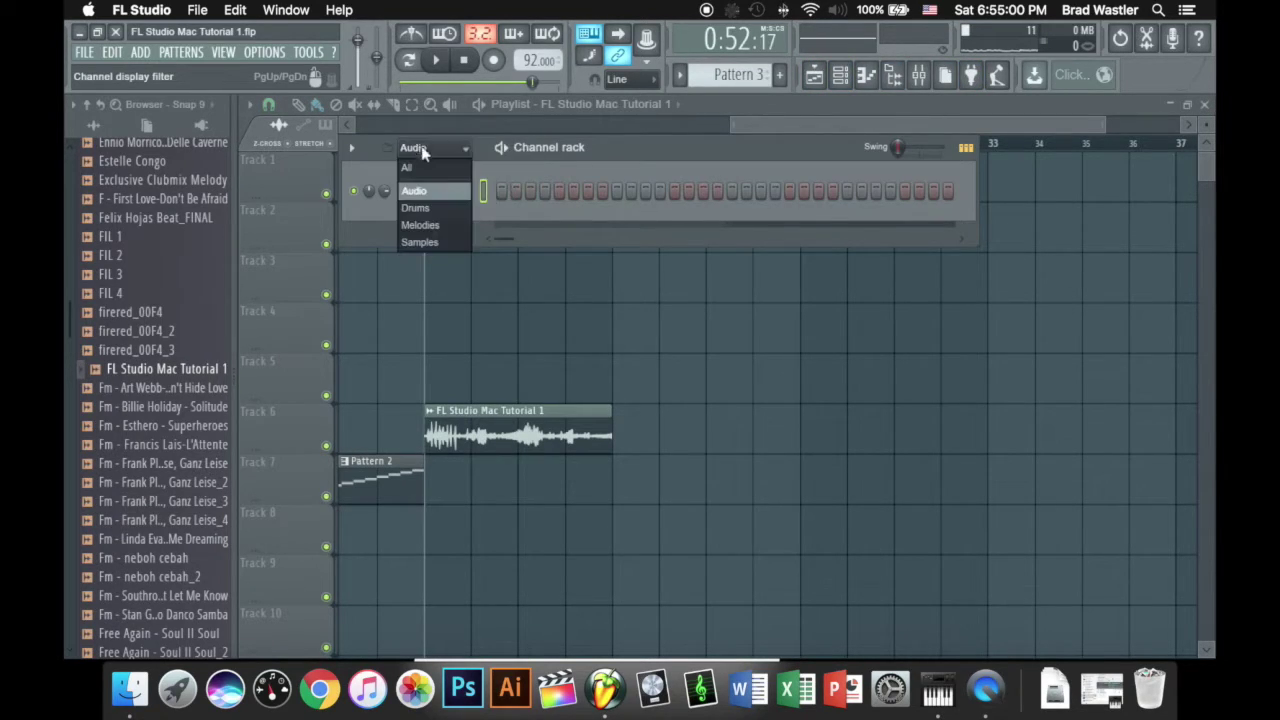
click(452, 222)
Step: Check the Sytrus instrument in the Melodies group and replace it with Harmless
right_click(444, 191)
click(446, 198)
click(446, 196)
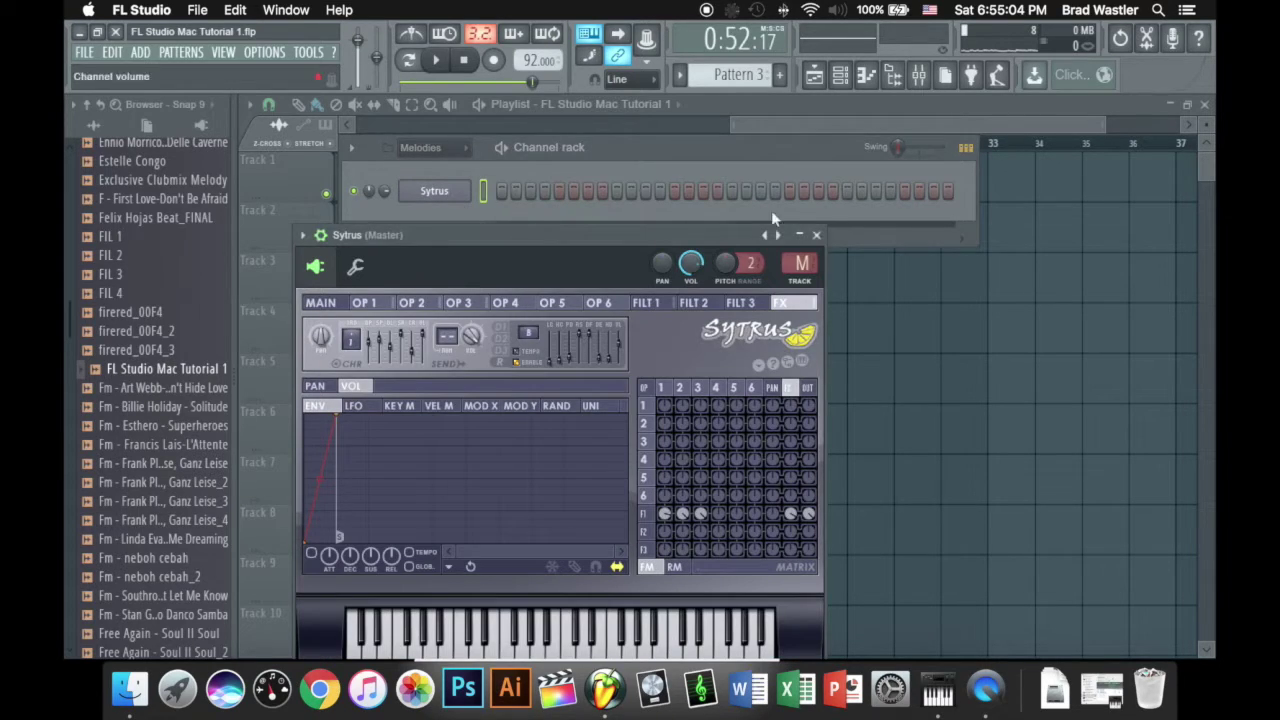
click(816, 235)
right_click(466, 190)
mouse_move(540, 279)
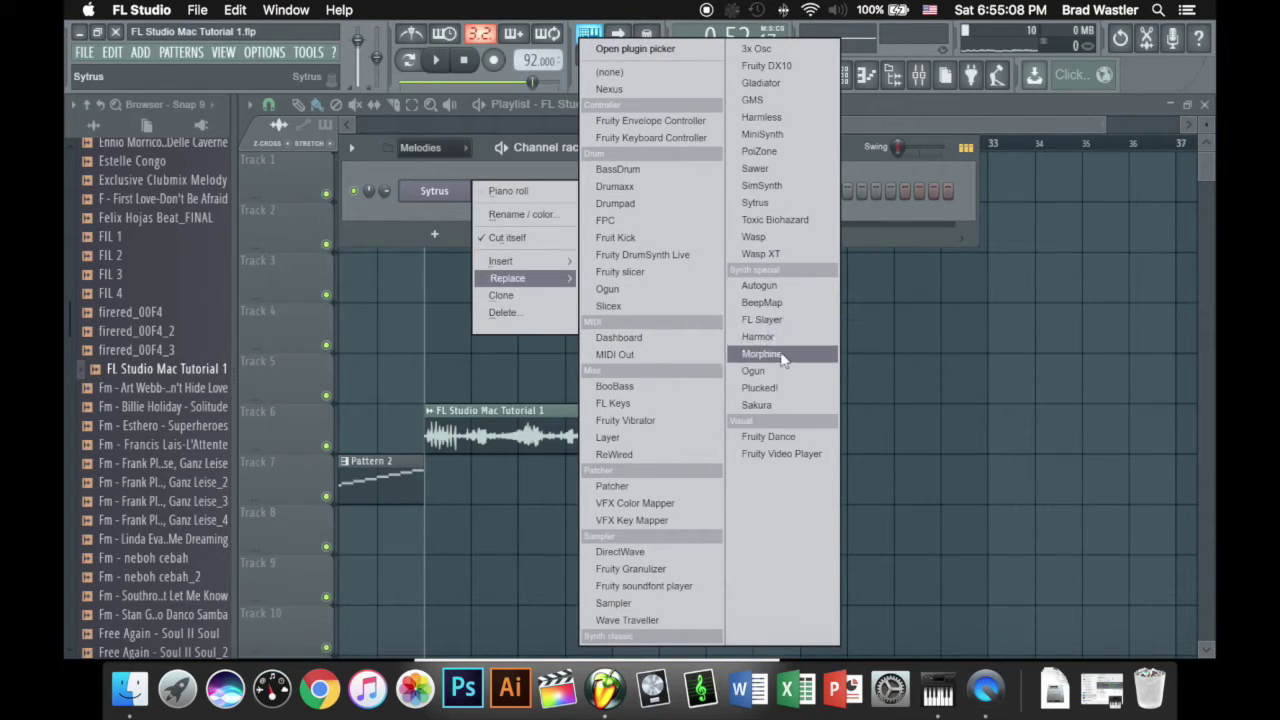
click(761, 117)
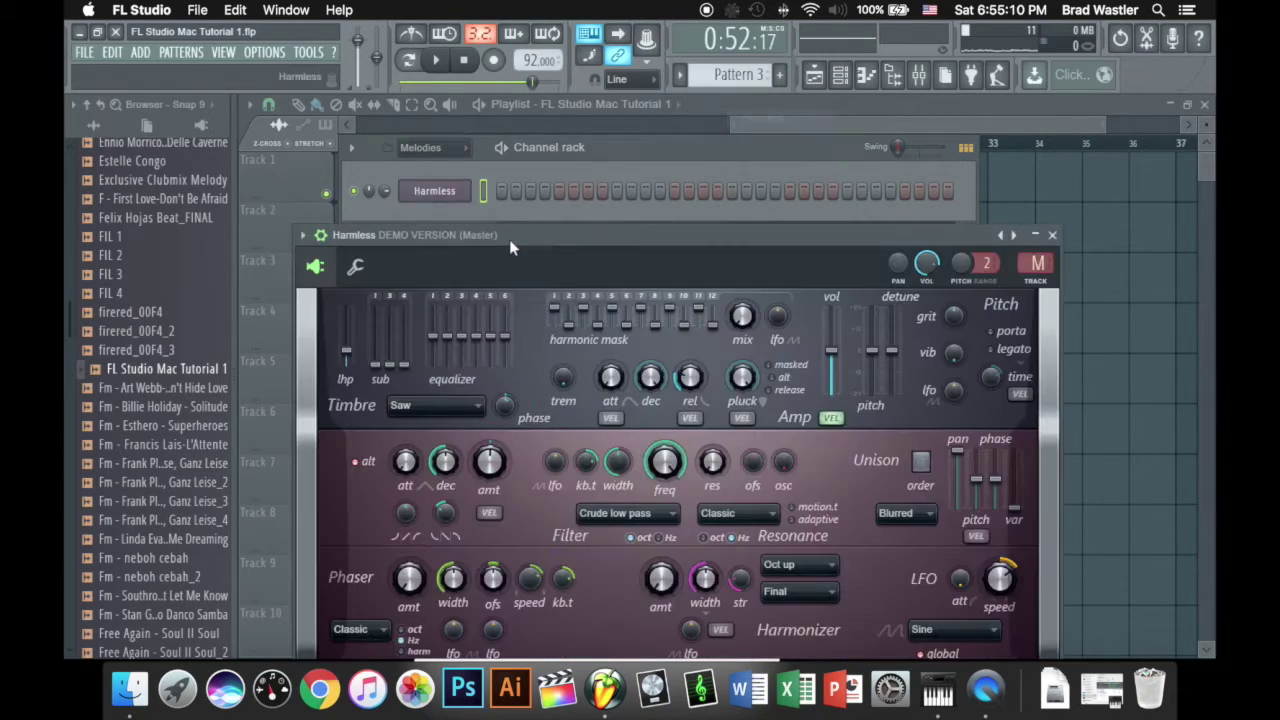
Step: Load the Glass NUC keyboard preset in Harmless and close the instrument window
drag(596, 258, 610, 190)
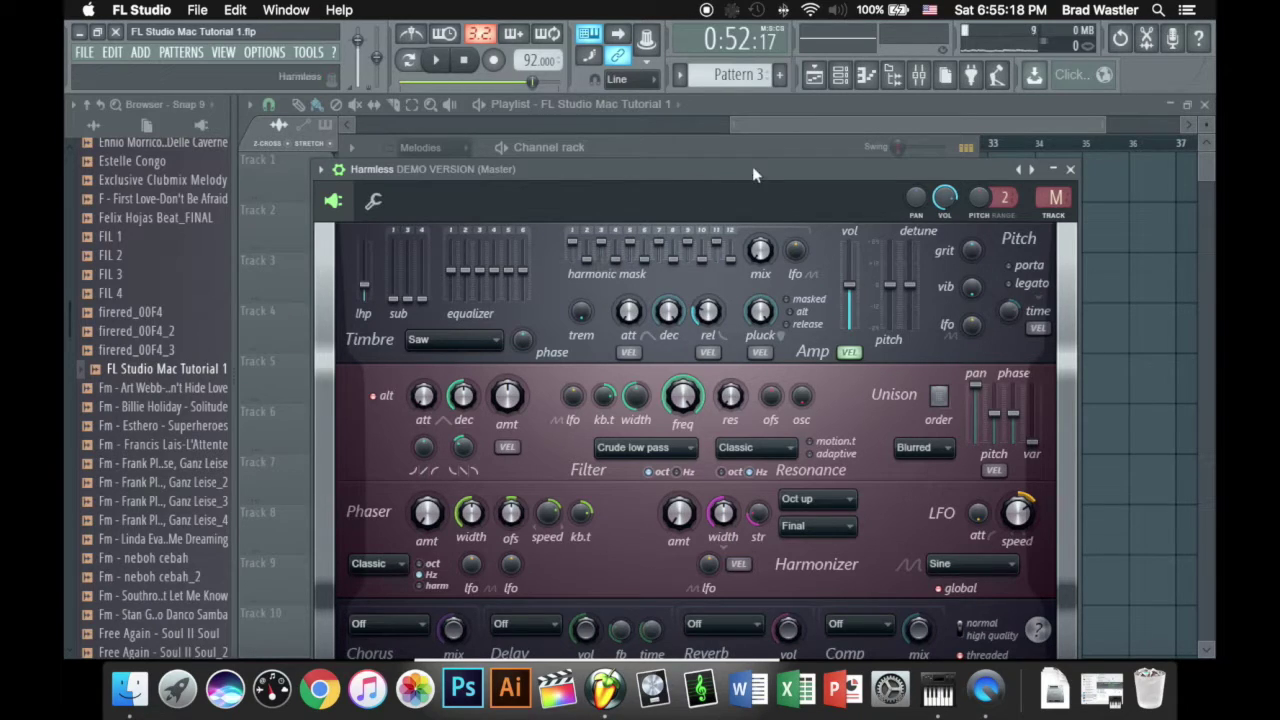
drag(761, 166, 775, 142)
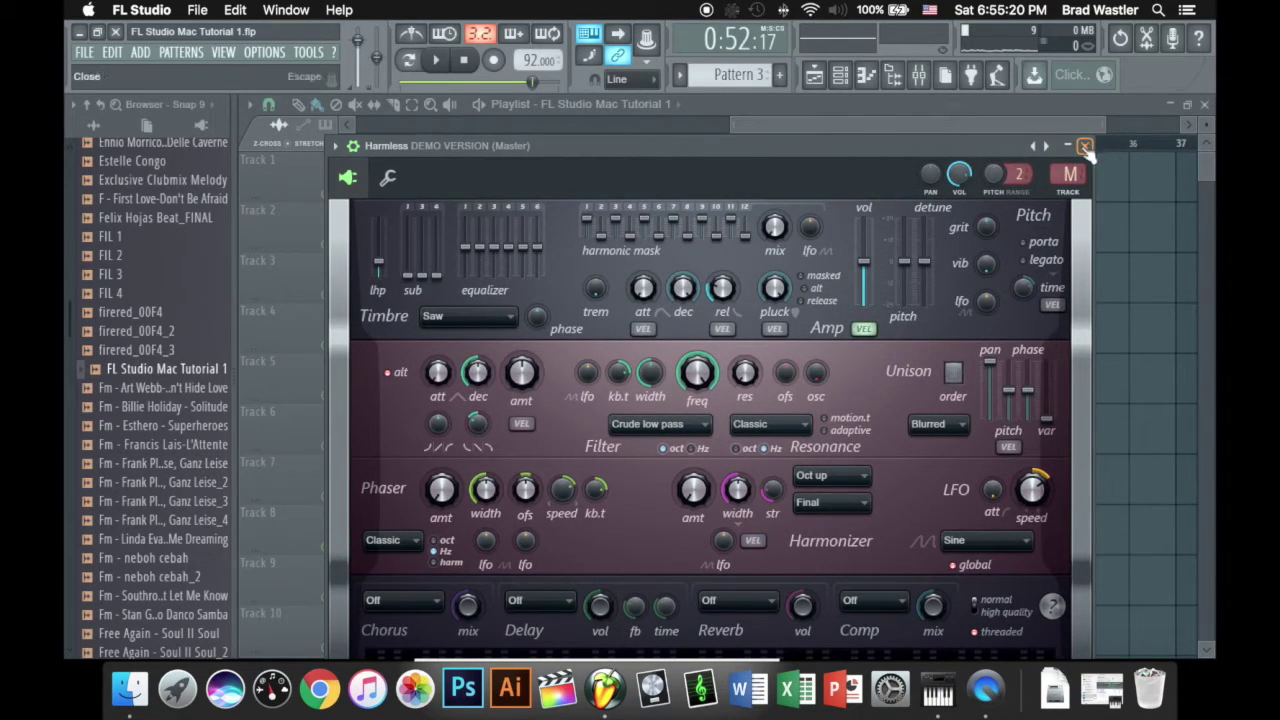
click(360, 172)
mouse_move(370, 168)
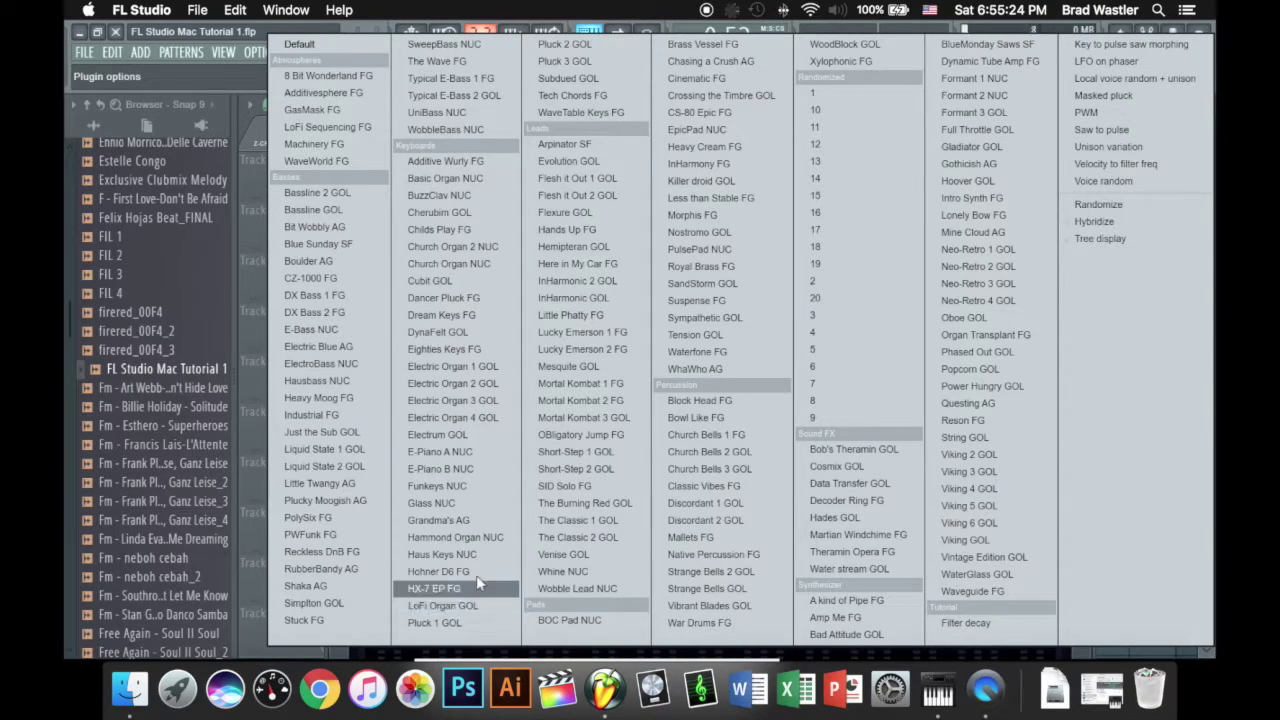
click(466, 503)
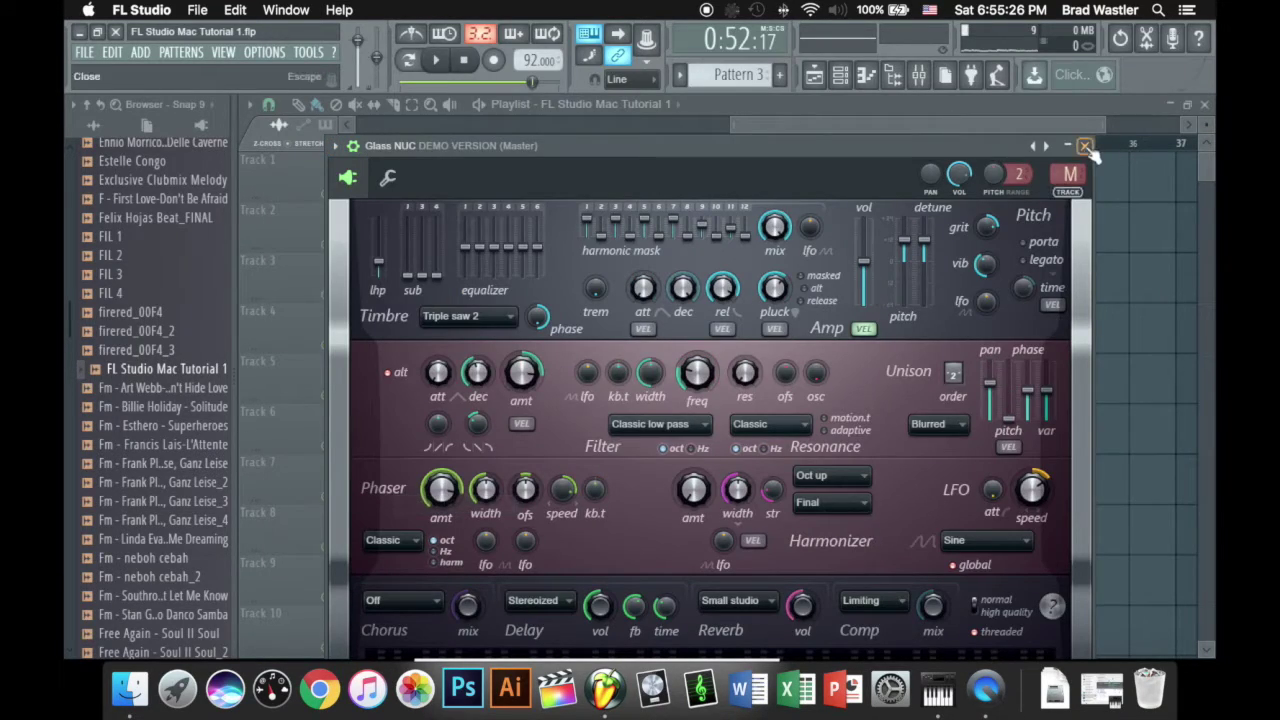
click(1084, 145)
Step: Open the Glass NUC piano roll and draw short notes C5, D5, D#5, F5 and G5 one beat apart from bar 1
right_click(466, 193)
click(510, 190)
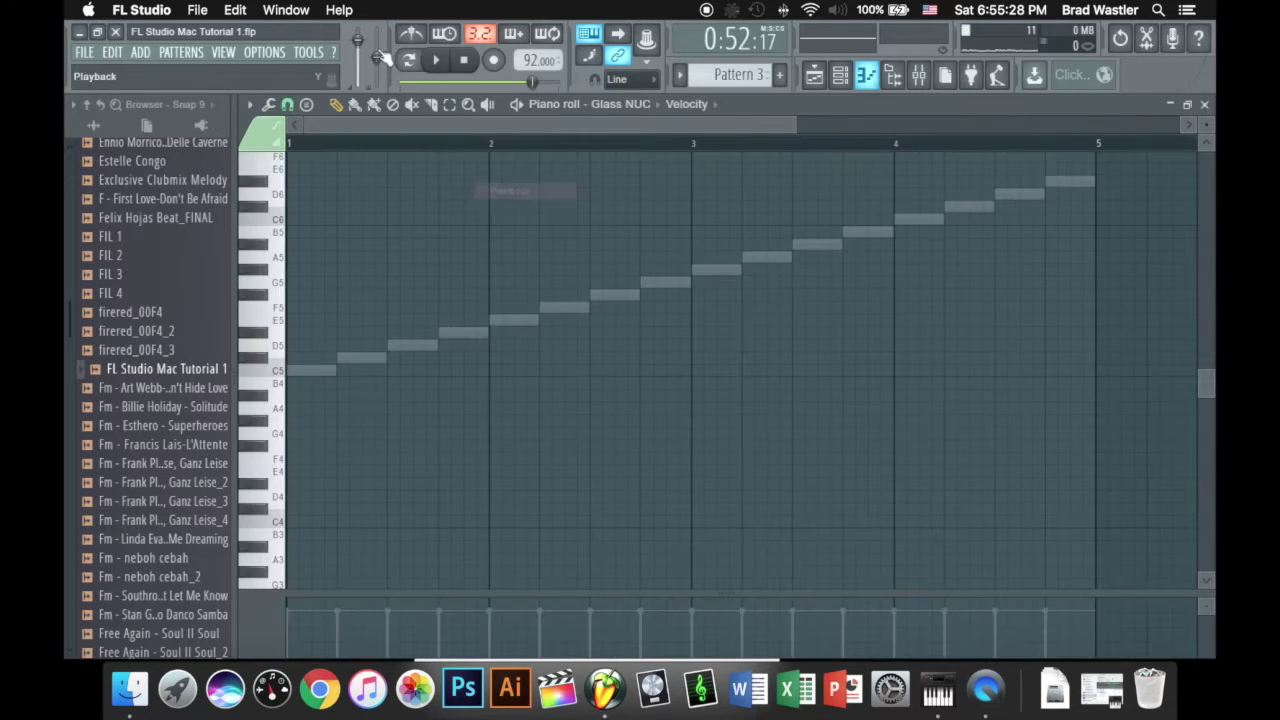
click(361, 370)
drag(361, 370, 338, 345)
click(338, 358)
click(395, 332)
click(450, 320)
drag(450, 320, 500, 282)
click(500, 307)
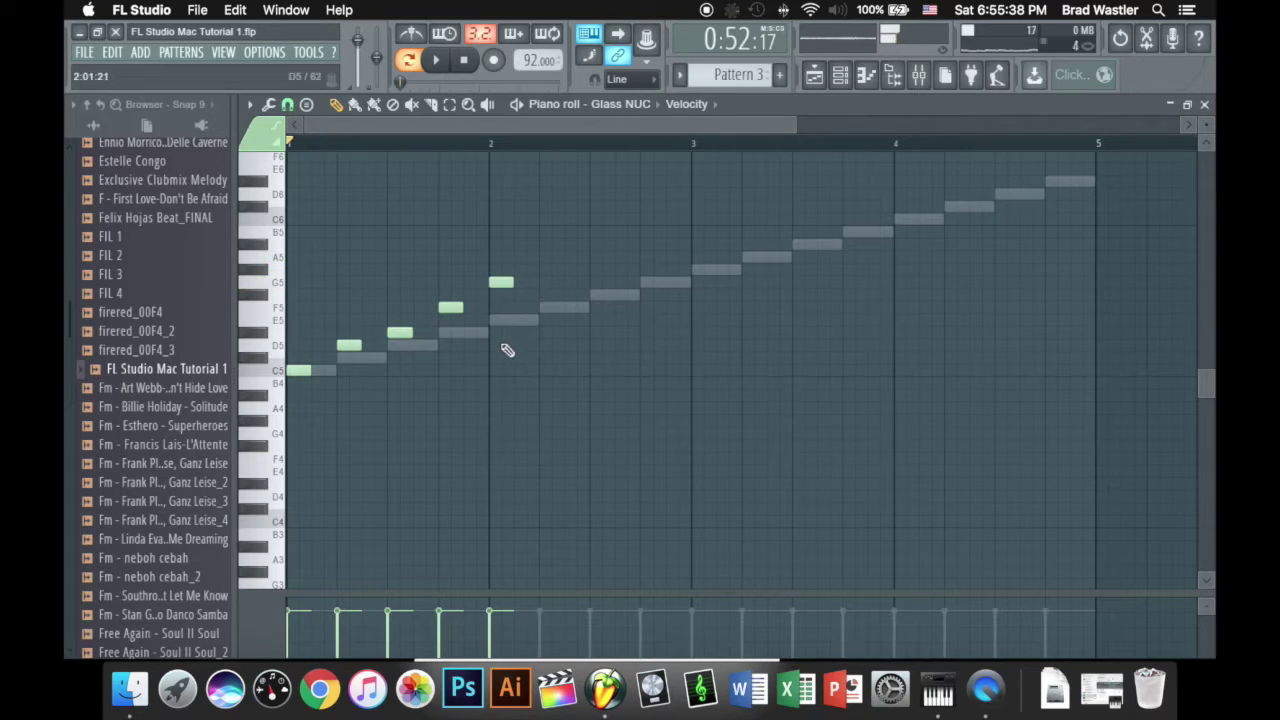
Step: Duplicate the first four notes starting at the second beat of bar 2 and delete the copied F5 note
drag(455, 465, 268, 318)
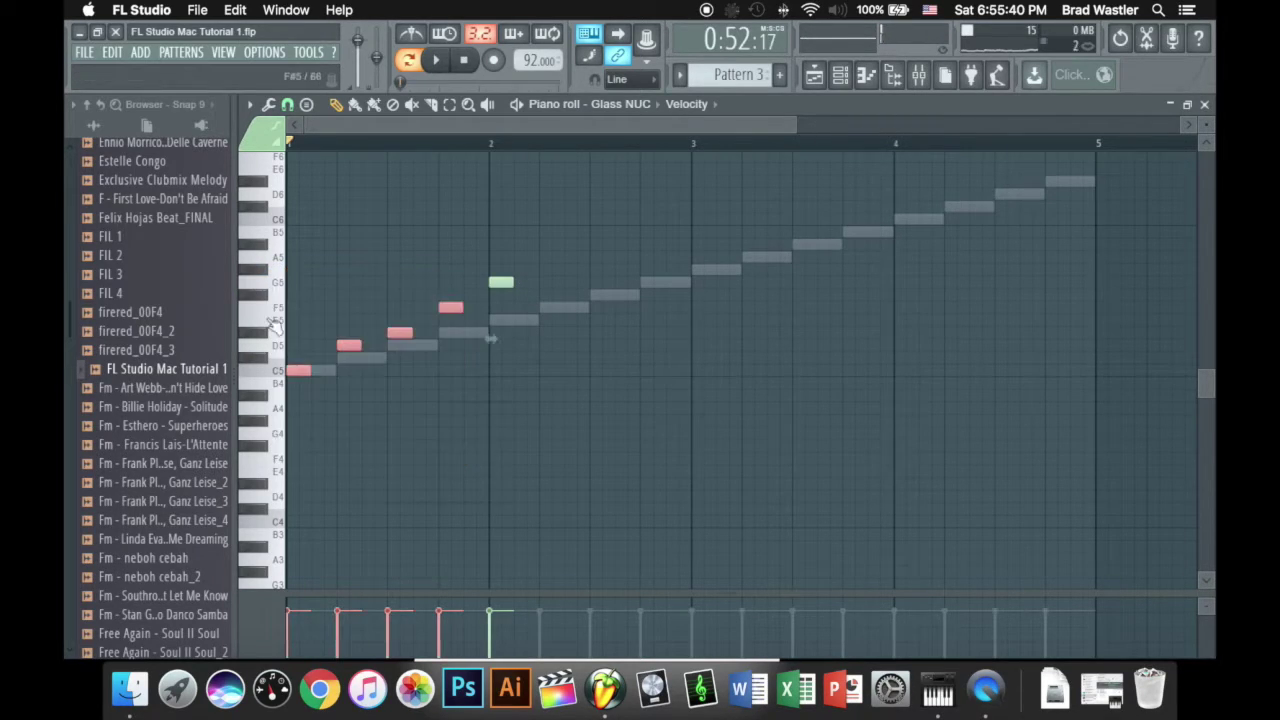
drag(288, 368, 544, 380)
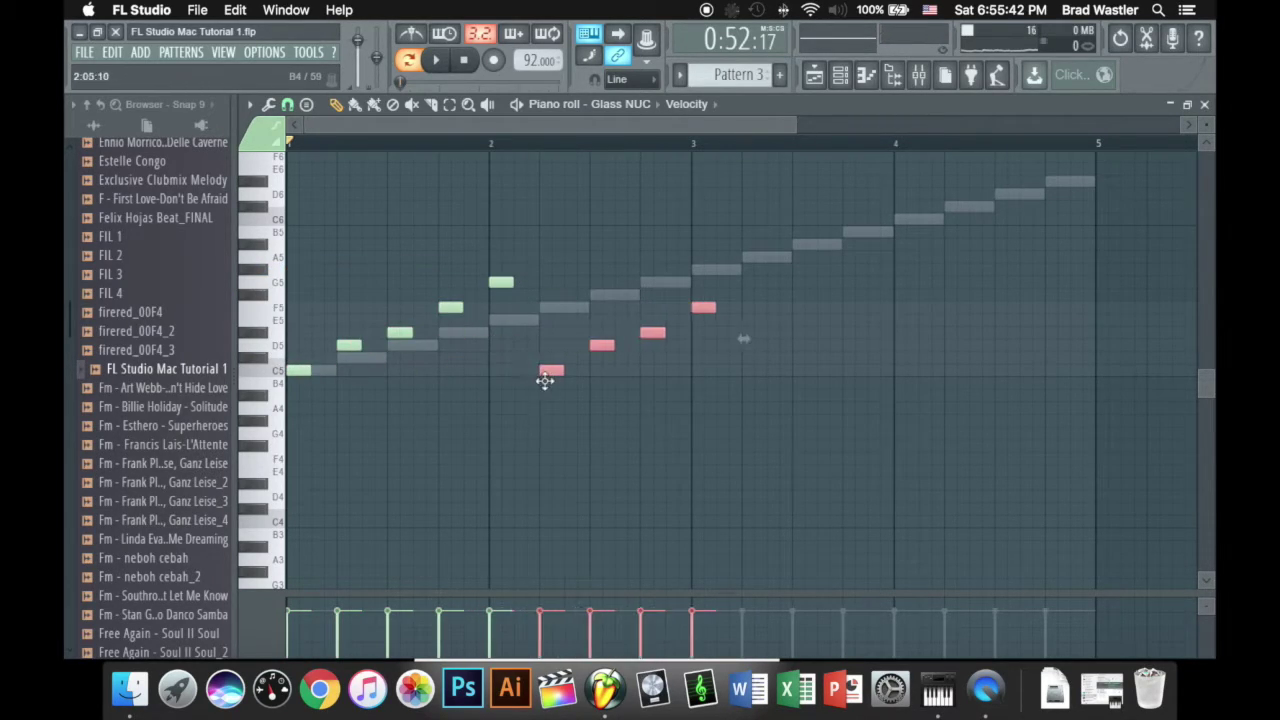
ctrl+click(571, 395)
right_click(702, 305)
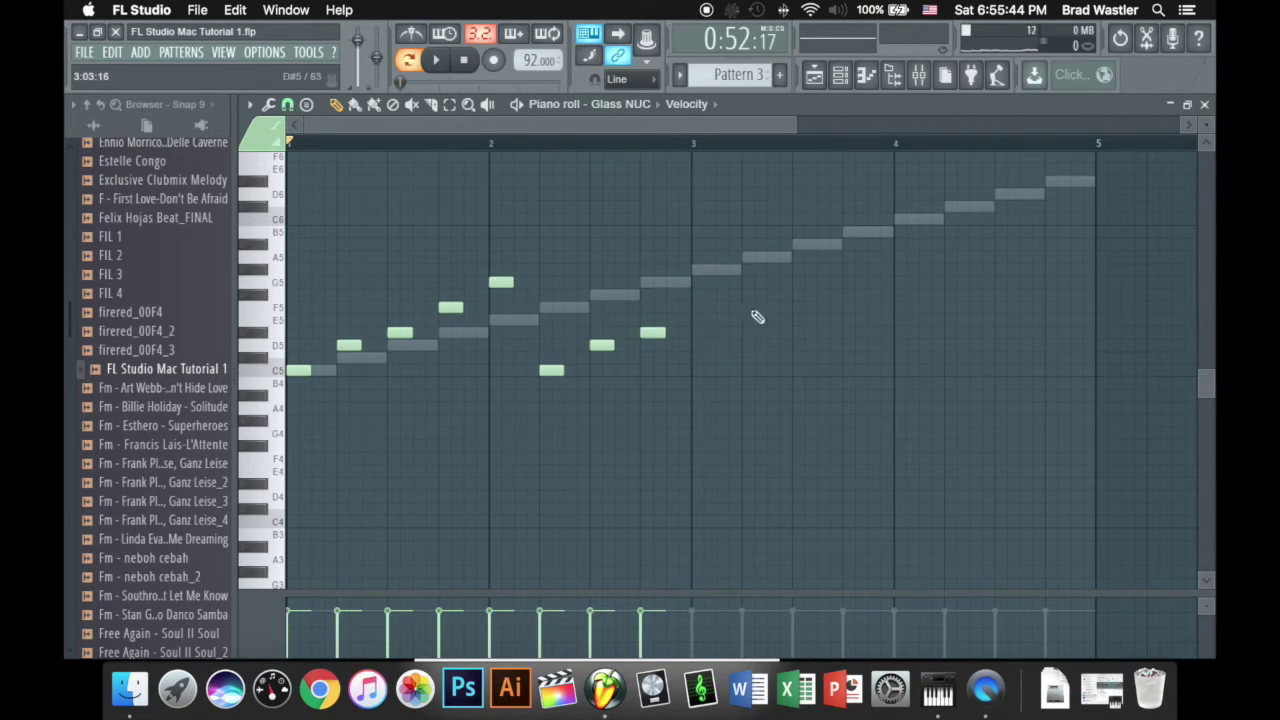
Step: Cut the Glass NUC notes from Pattern 3 and paste them into a new Pattern 4
click(840, 75)
right_click(451, 200)
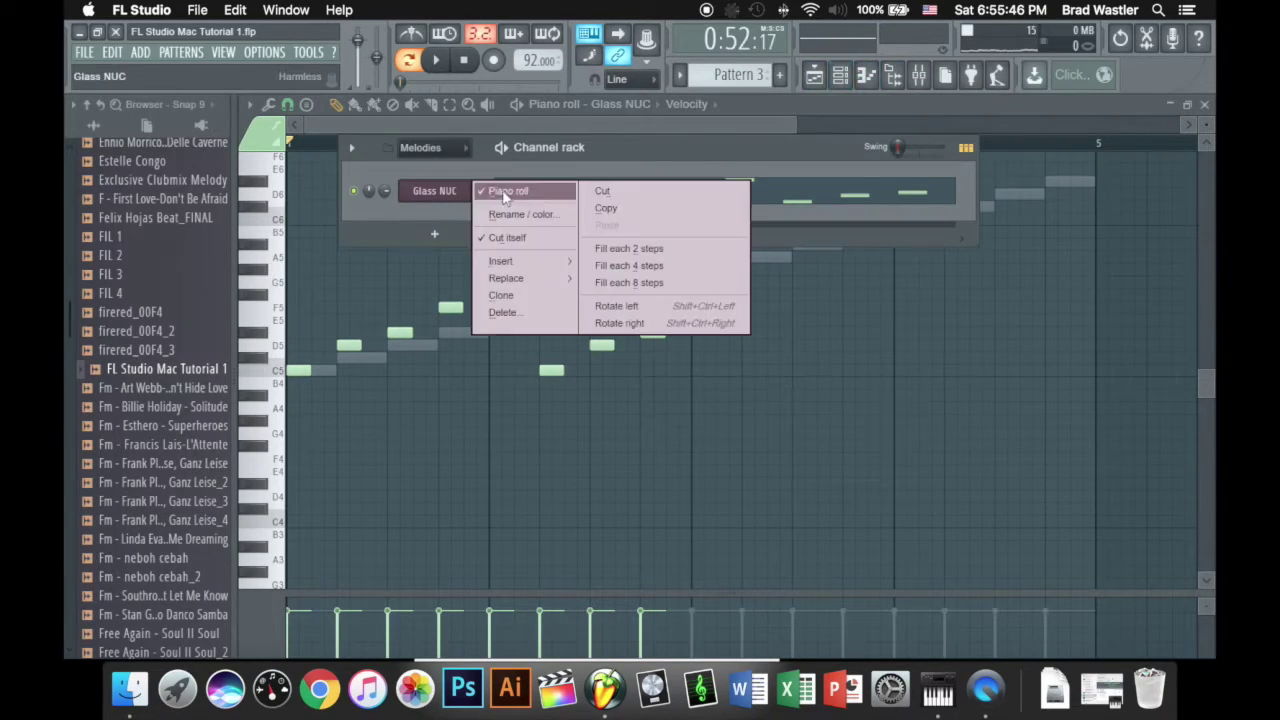
click(602, 191)
click(780, 74)
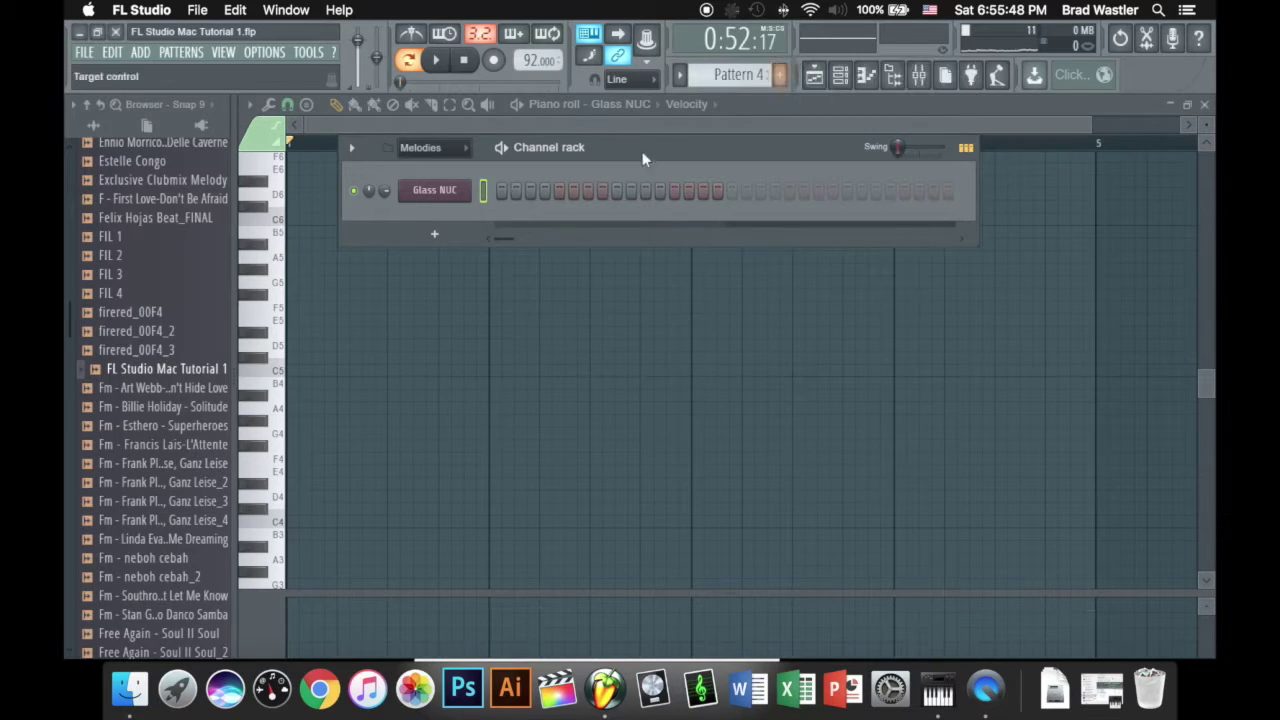
right_click(445, 190)
click(660, 226)
Step: Place a Pattern 4 clip on Track 7 at bar 25 of the playlist and play it back from there
click(814, 76)
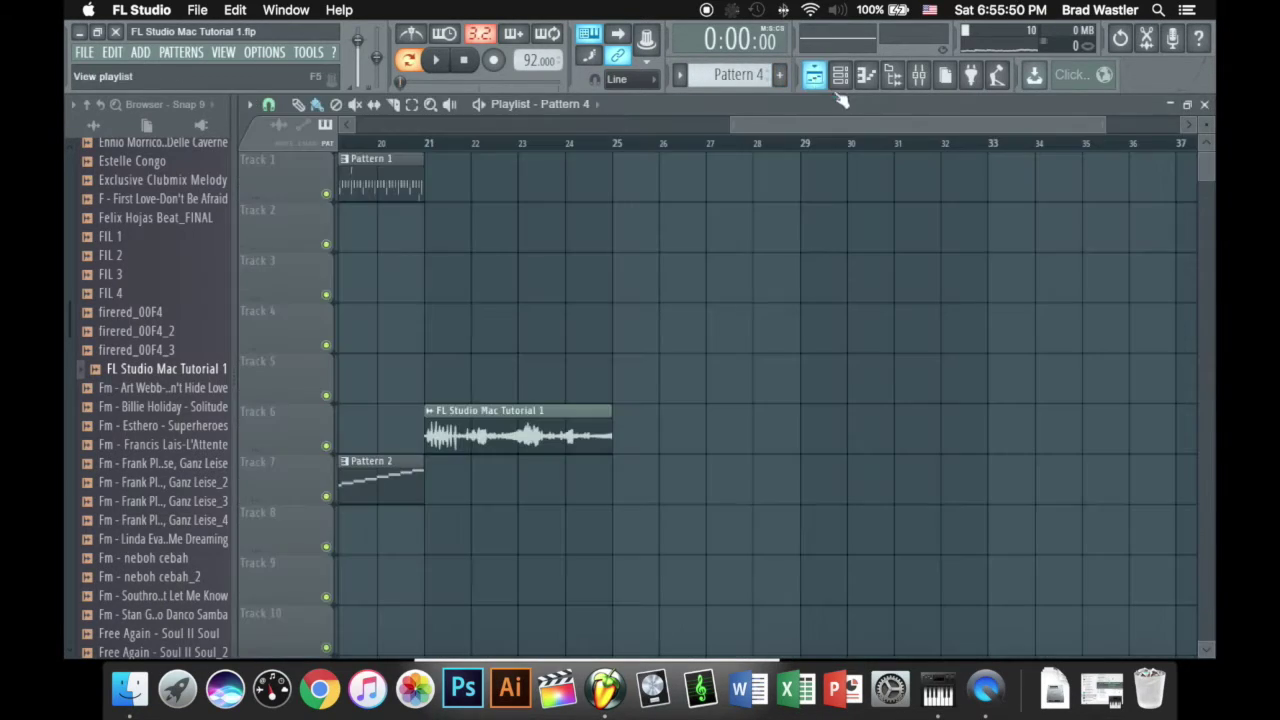
click(632, 494)
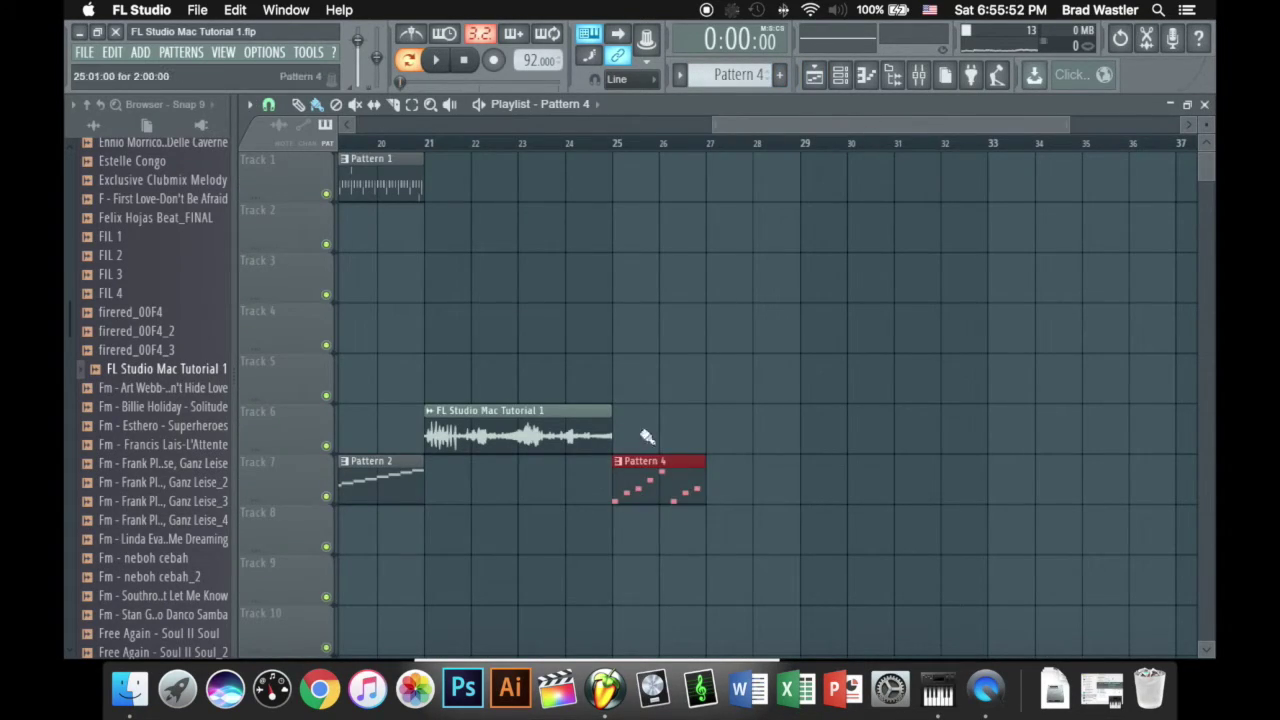
click(612, 146)
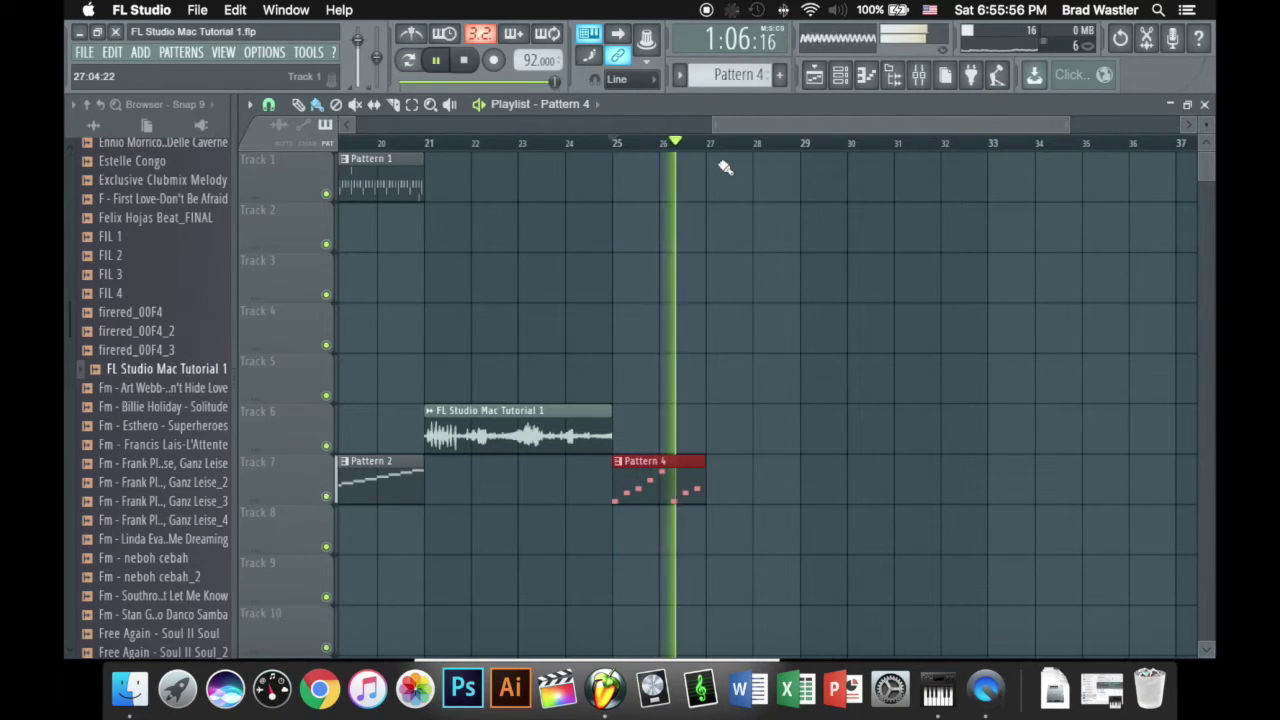
scroll(725, 160, down, 3)
key(space)
Step: Move the Pattern 4 clip to Track 8 at bar 13 and repeat it at bars 15, 17 and 19
drag(846, 486, 588, 552)
click(592, 143)
scroll(595, 145, up, 3)
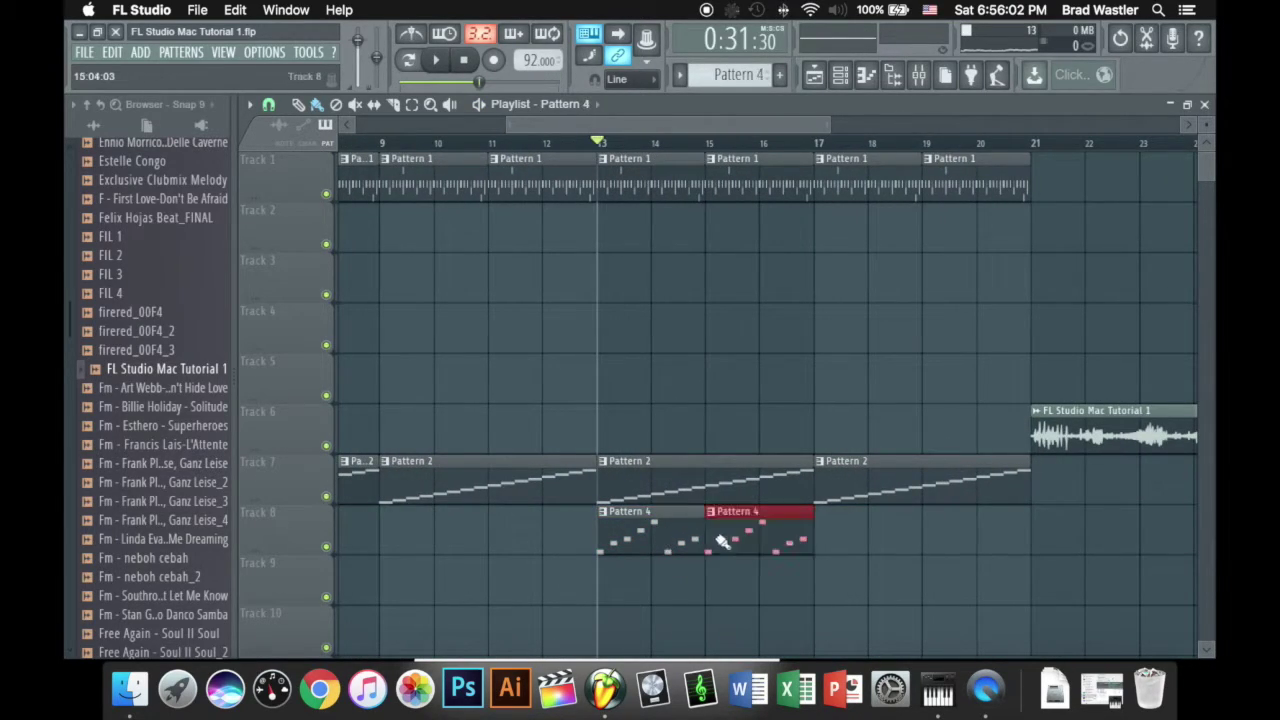
drag(720, 537, 970, 537)
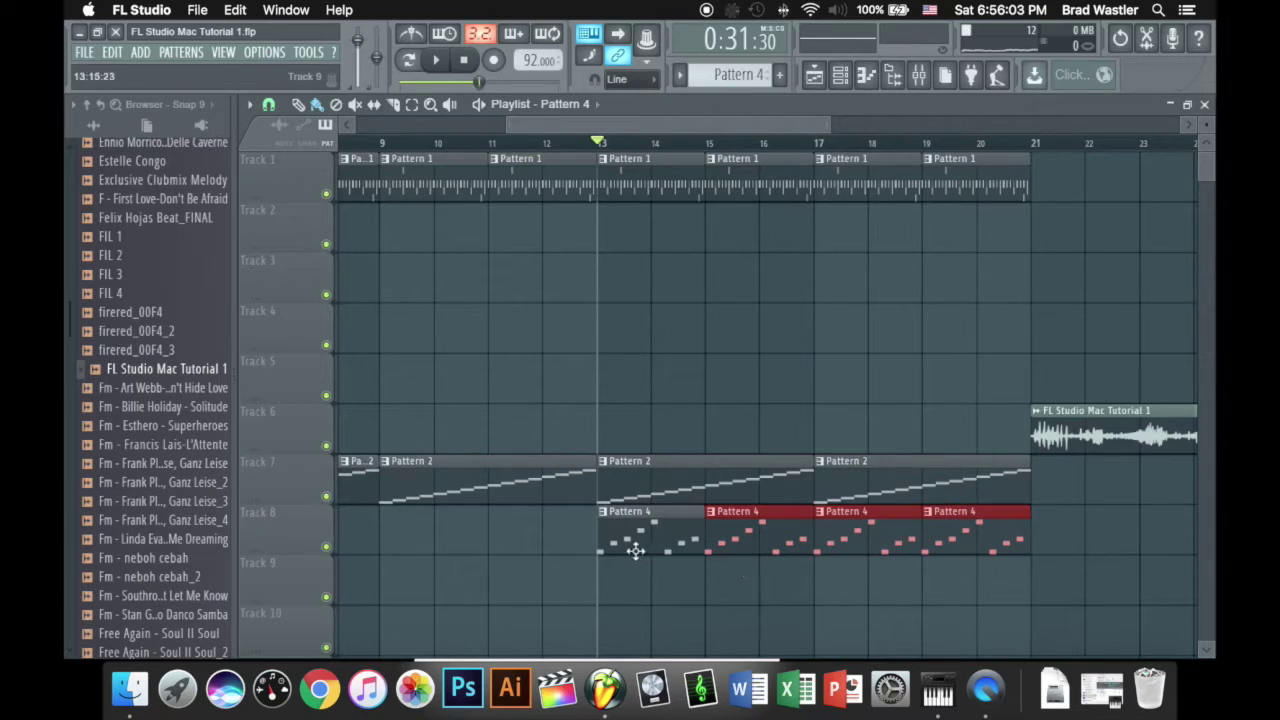
Step: Export Pattern 4 as a WAV file named Glass Pattern in the Data > Patches > Sliced beats folder
click(840, 74)
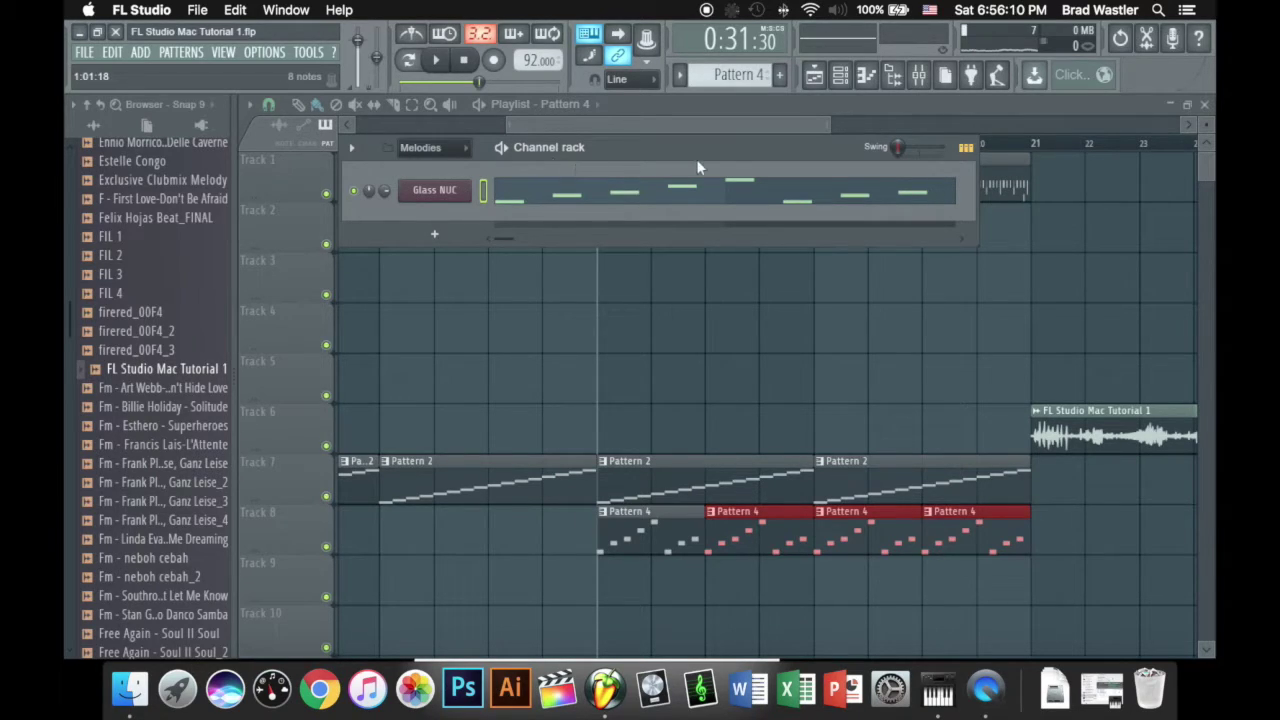
click(88, 55)
mouse_move(252, 212)
click(308, 224)
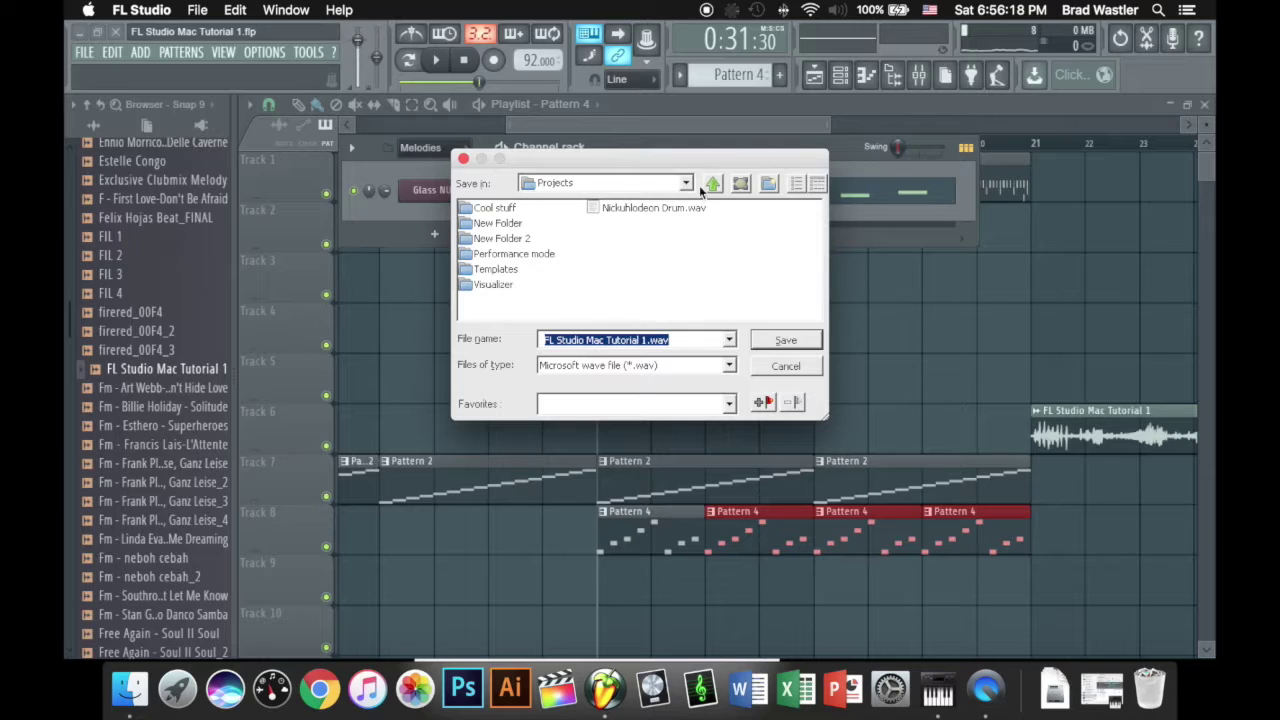
click(712, 185)
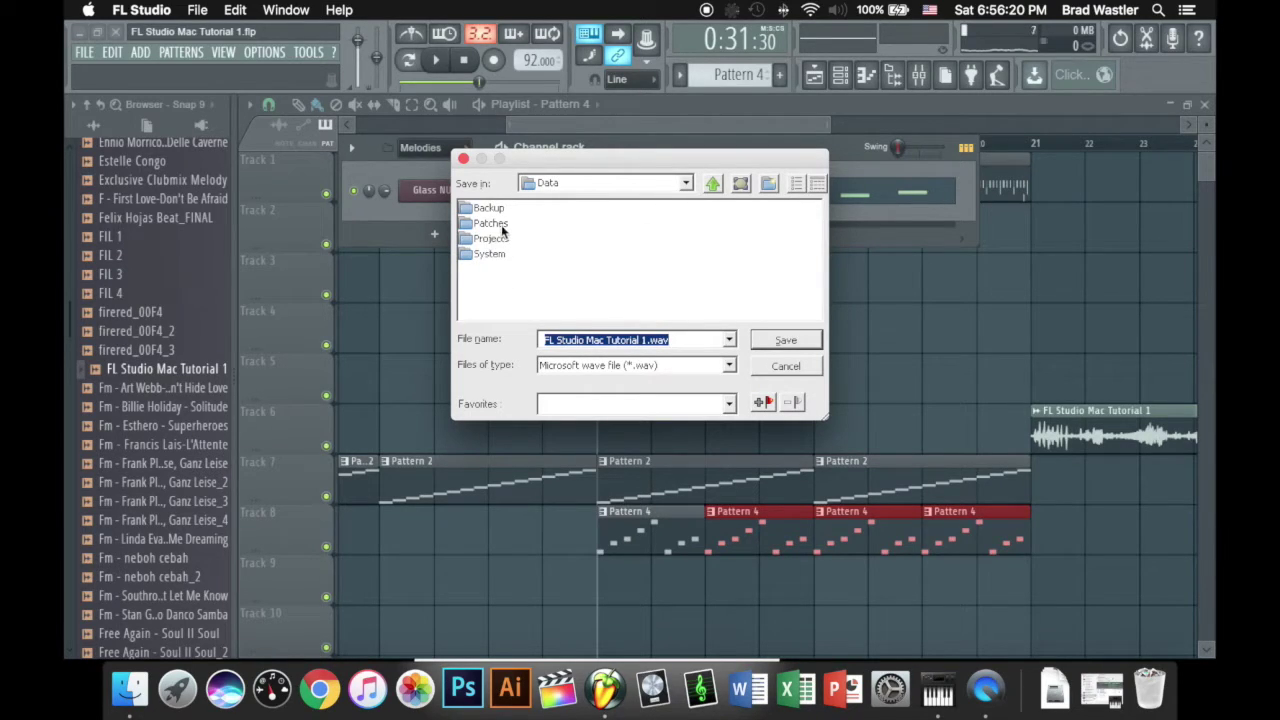
double_click(503, 226)
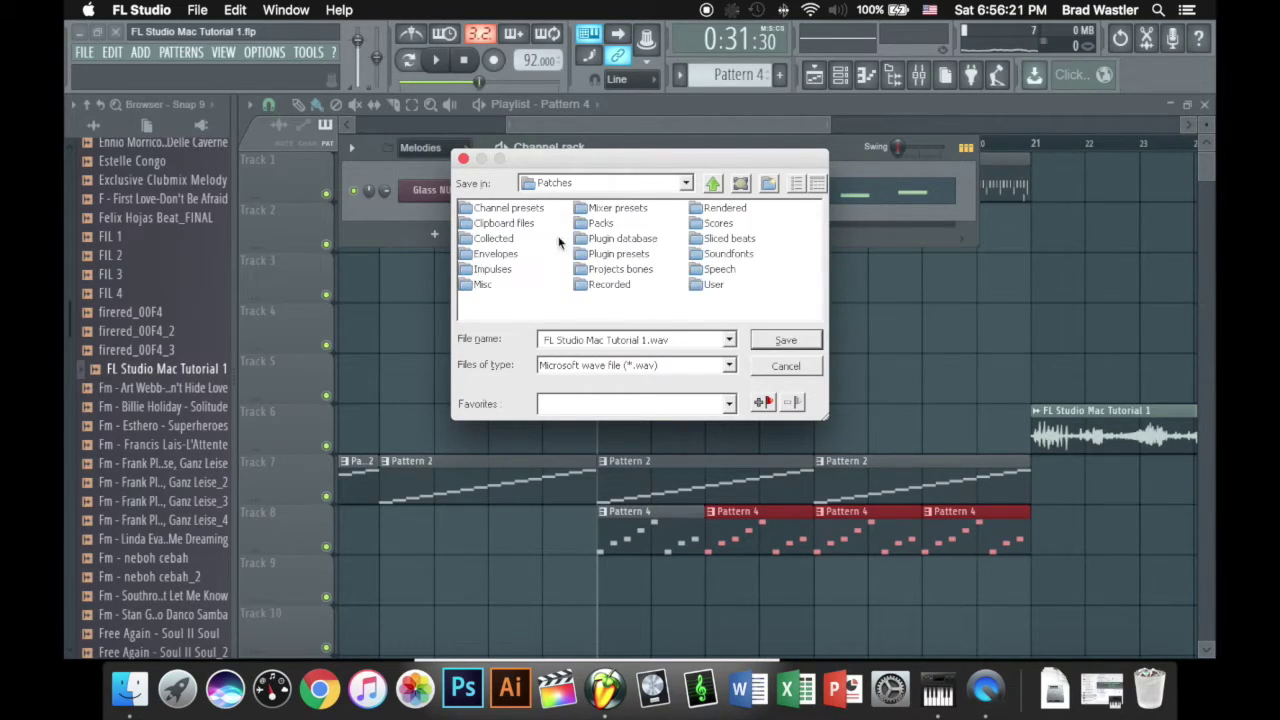
double_click(735, 238)
click(690, 340)
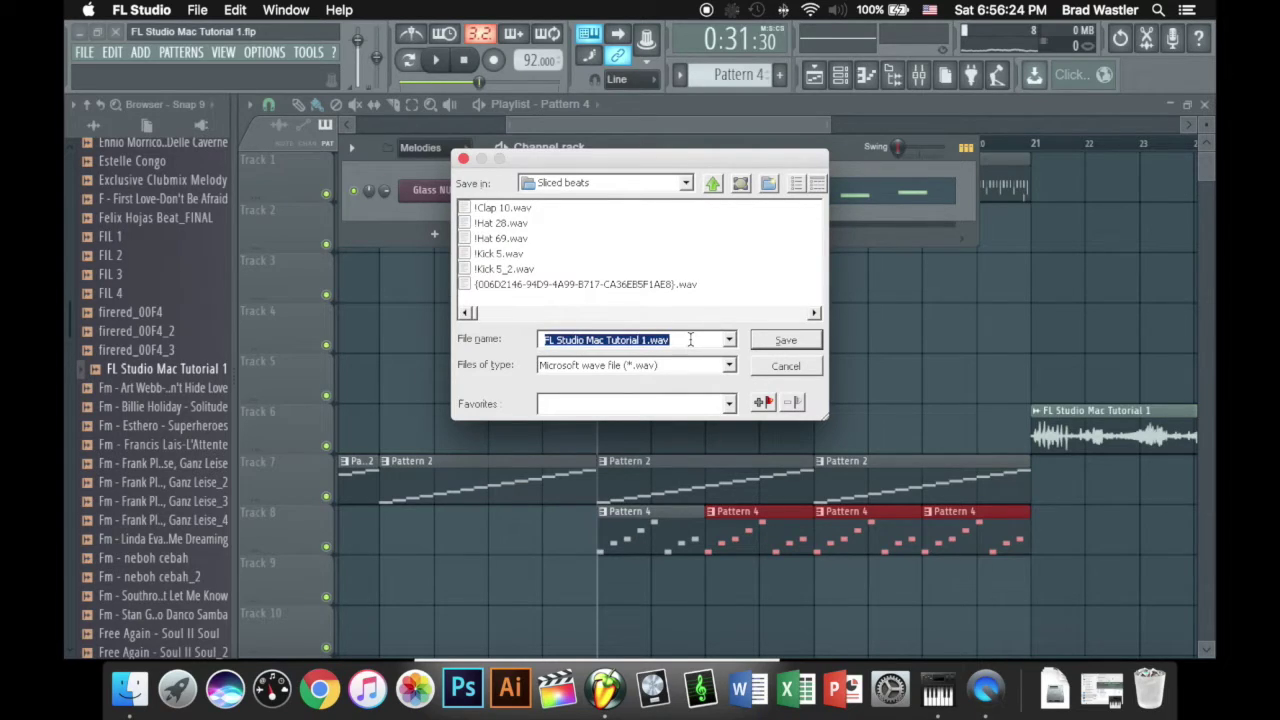
key(BackSpace)
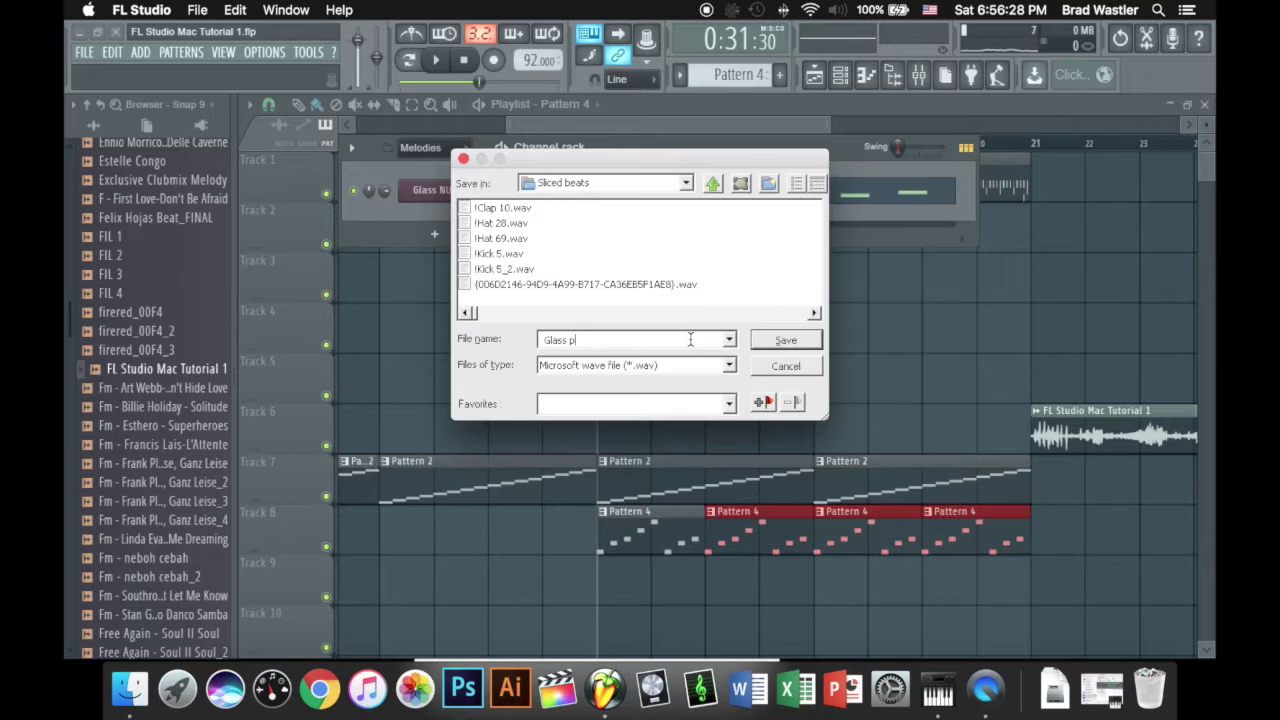
text(Glass Pattern)
key(Return)
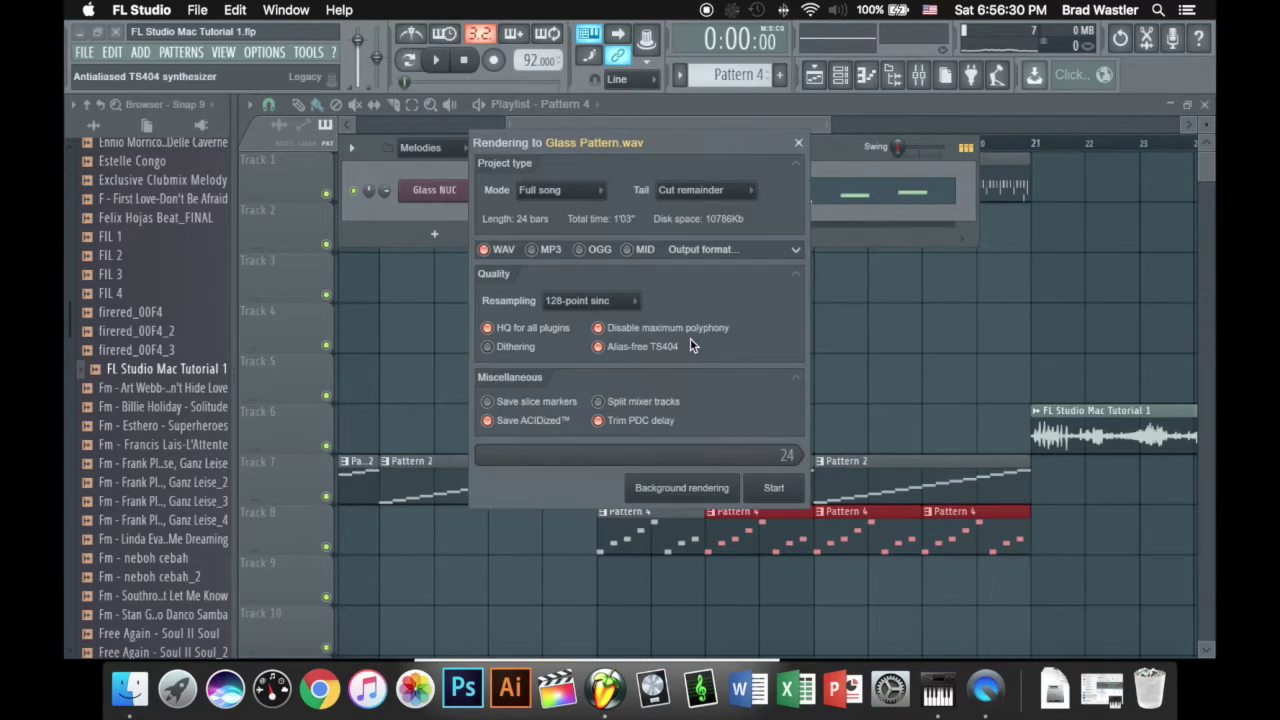
Step: Set the render mode to Pattern and render Glass Pattern.wav
click(562, 198)
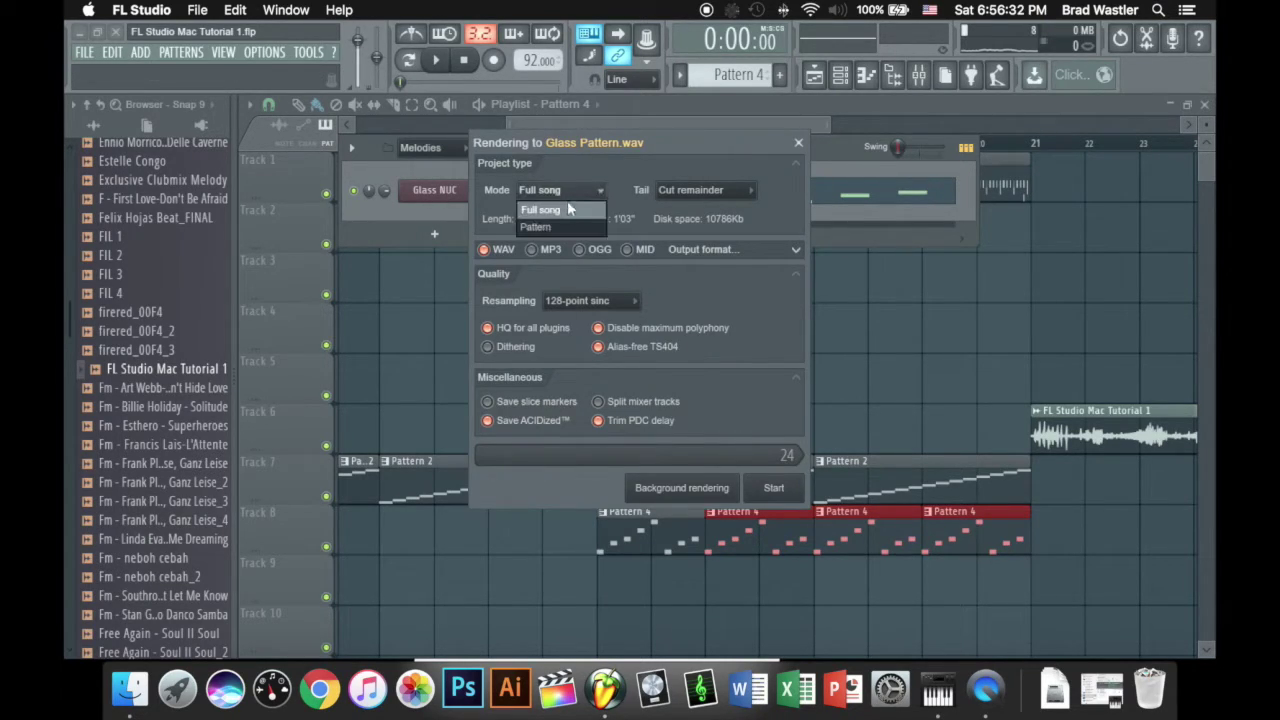
click(565, 223)
click(775, 488)
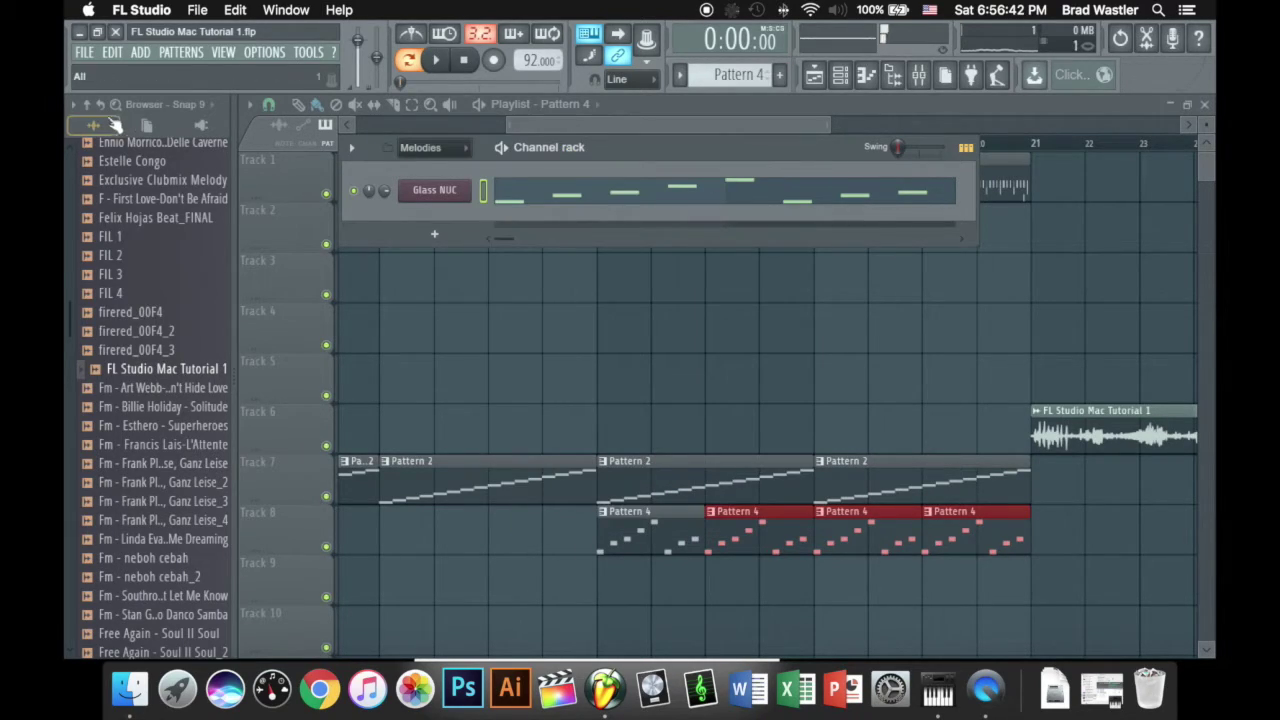
Step: Find the Glass Pattern sample in the browser and place it on Track 9 at bar 13 of the playlist
drag(69, 329, 67, 339)
scroll(67, 341, down, 6)
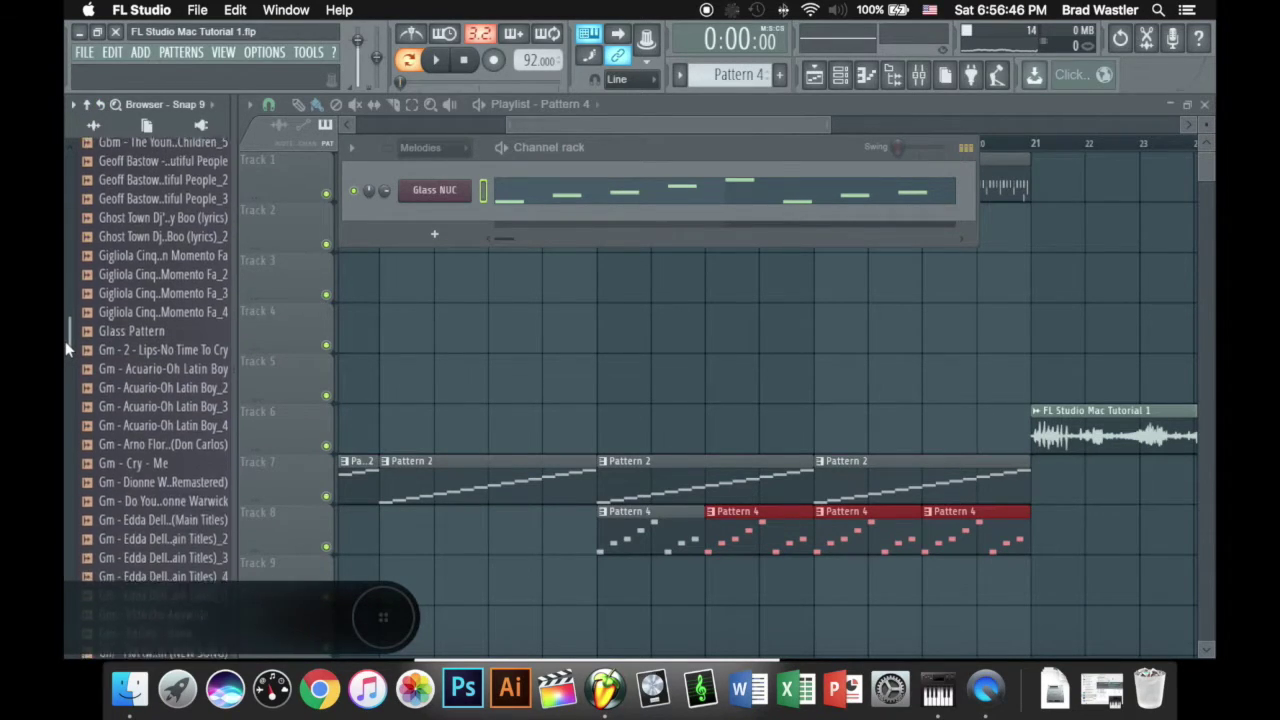
drag(128, 285, 660, 577)
Step: Delete the four Pattern 4 clips on Track 8 at bars 13, 15, 17 and 19
right_click(649, 532)
right_click(760, 535)
right_click(868, 540)
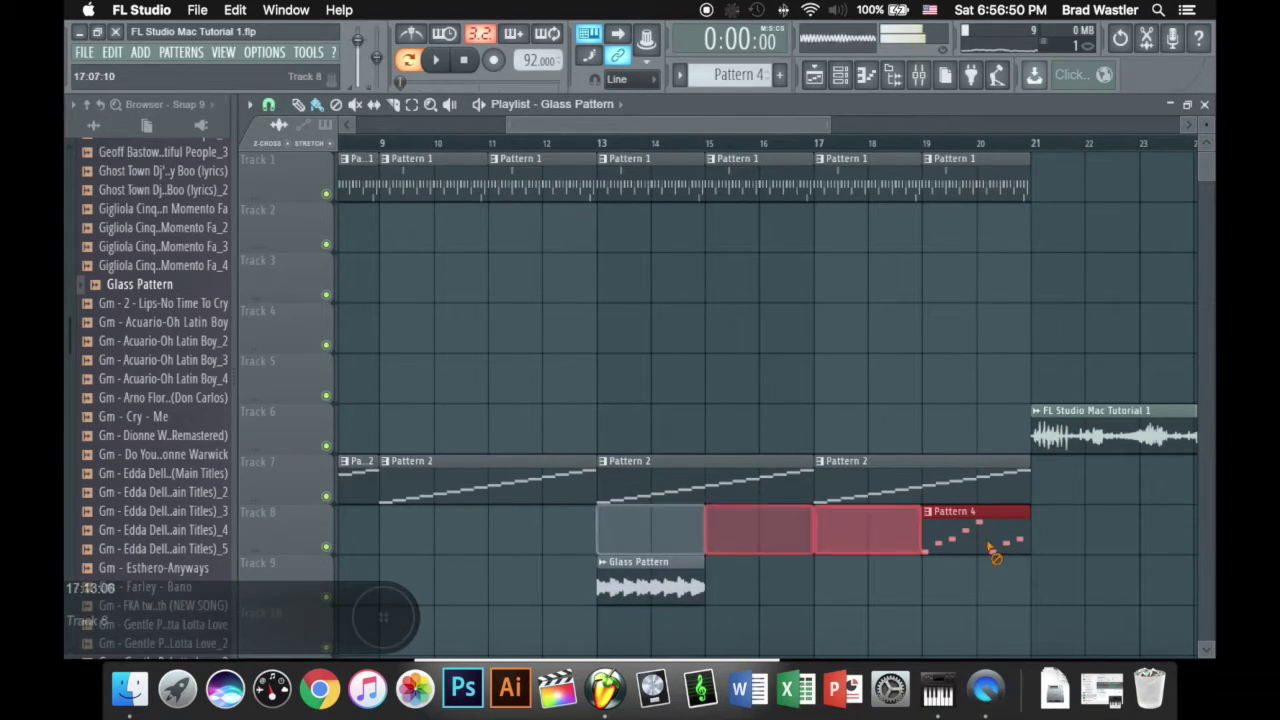
right_click(978, 546)
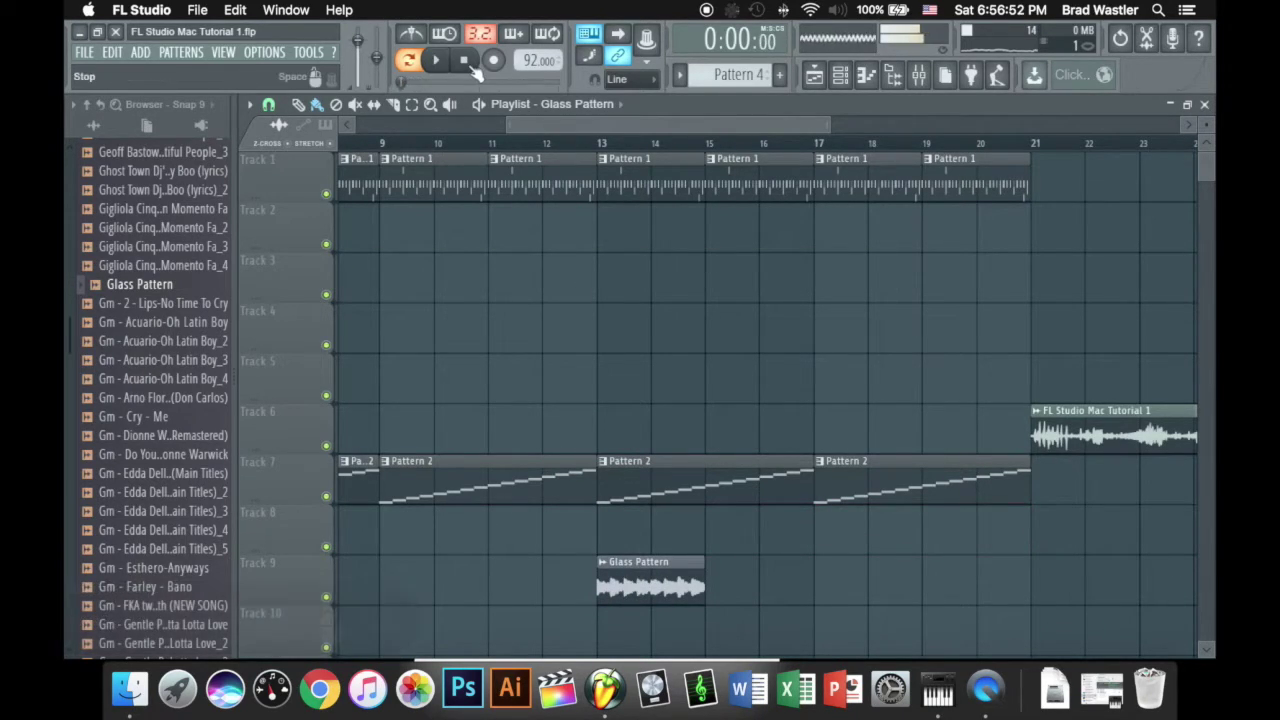
Step: Move the Glass Pattern clip to Track 8 at bar 13 and repeat it at bars 15, 17 and 19
drag(640, 575, 645, 502)
click(600, 143)
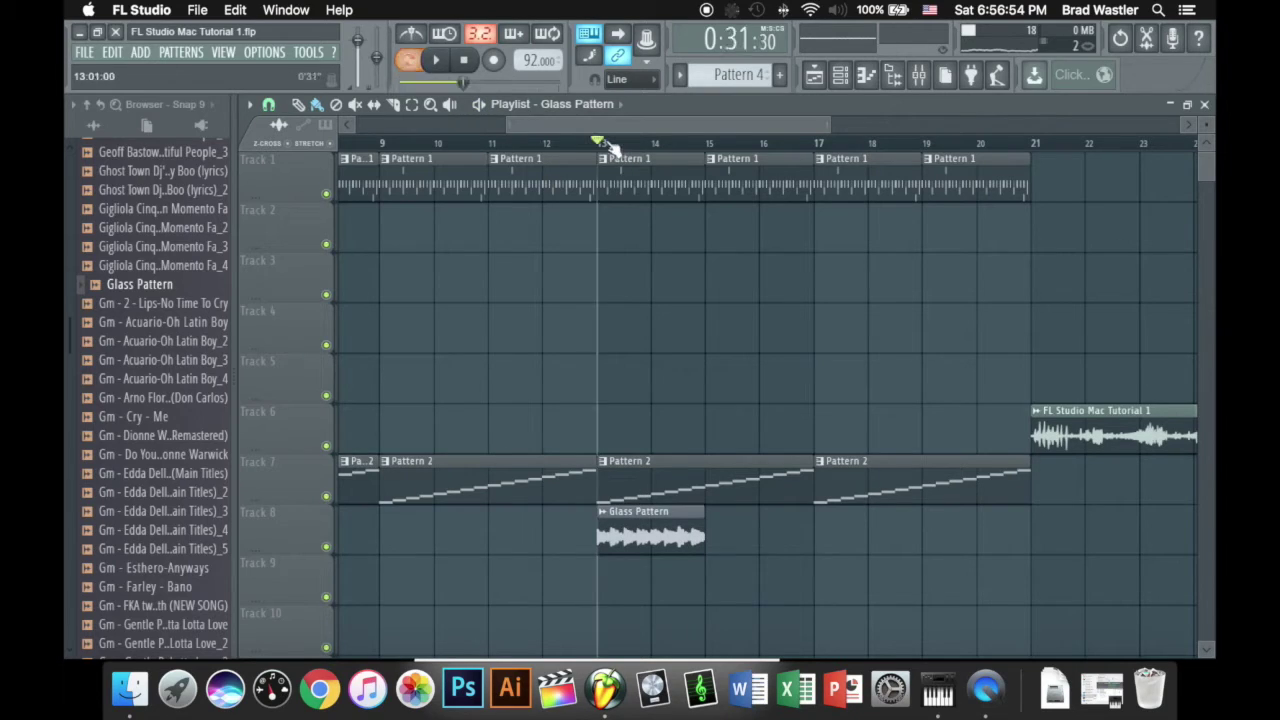
drag(679, 540, 896, 543)
Step: Show the Melodies group in the channel rack and delete the Glass NUC channel
click(840, 74)
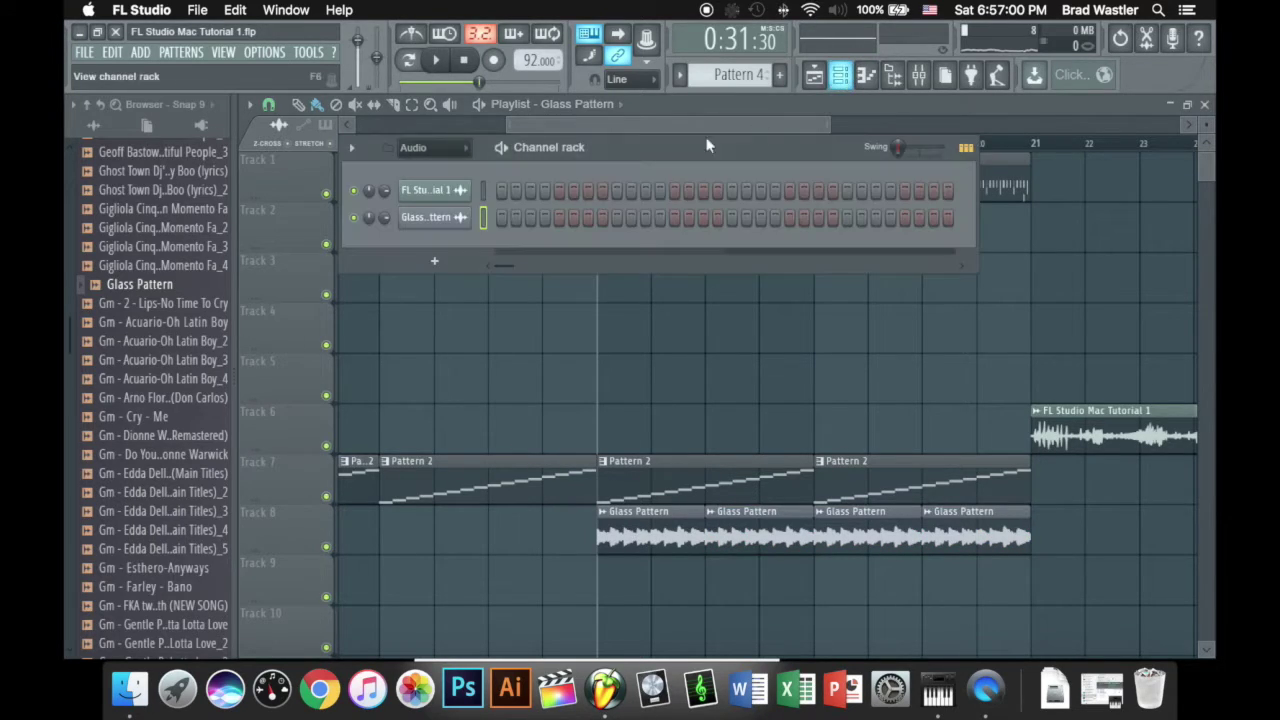
click(426, 150)
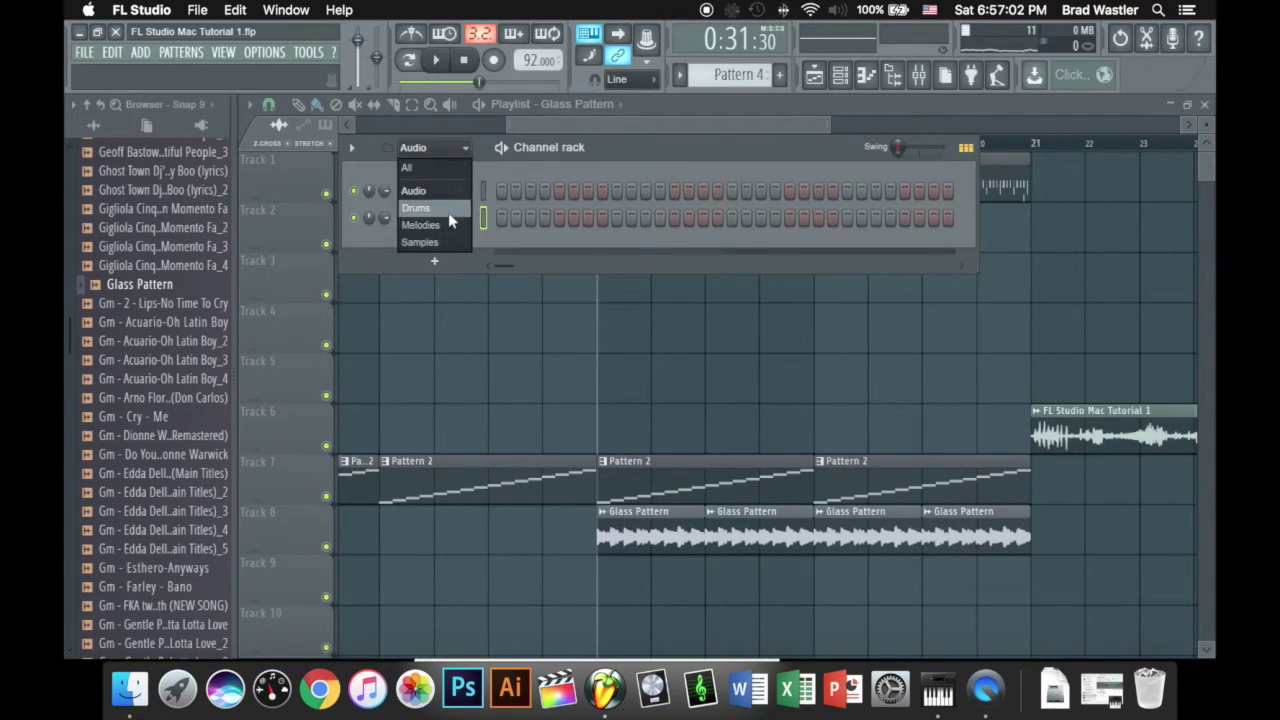
click(443, 225)
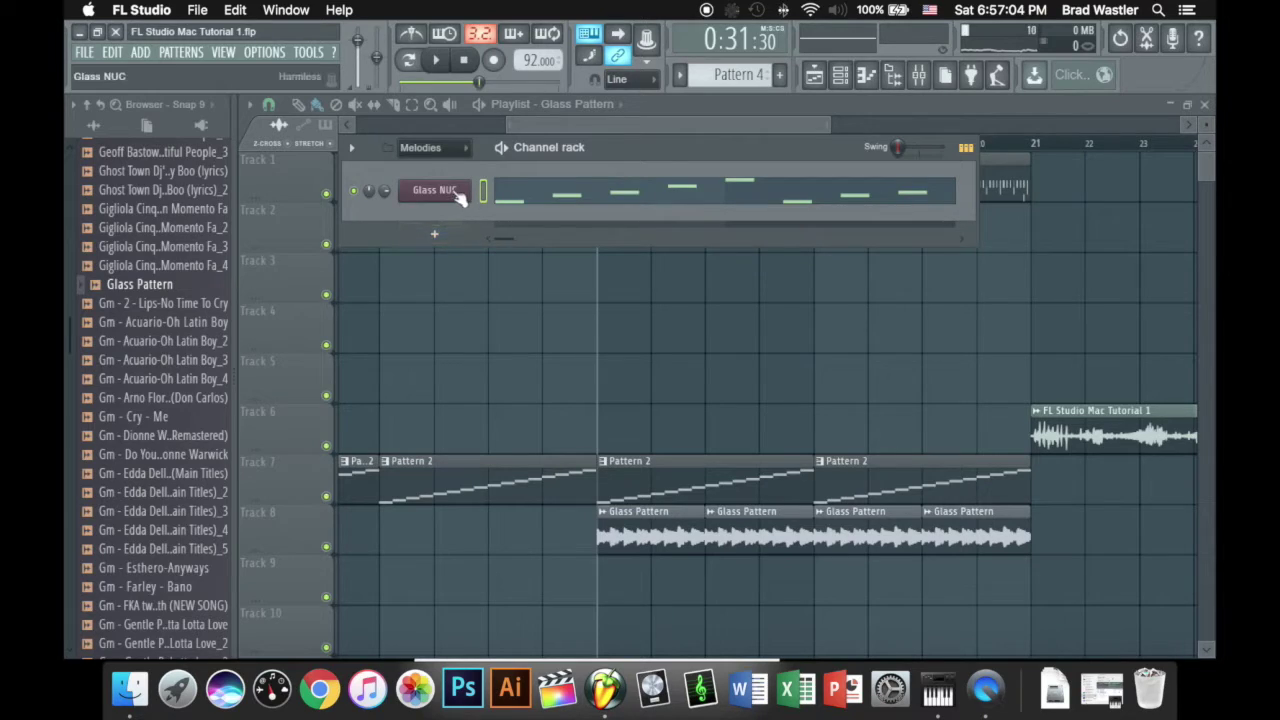
right_click(451, 192)
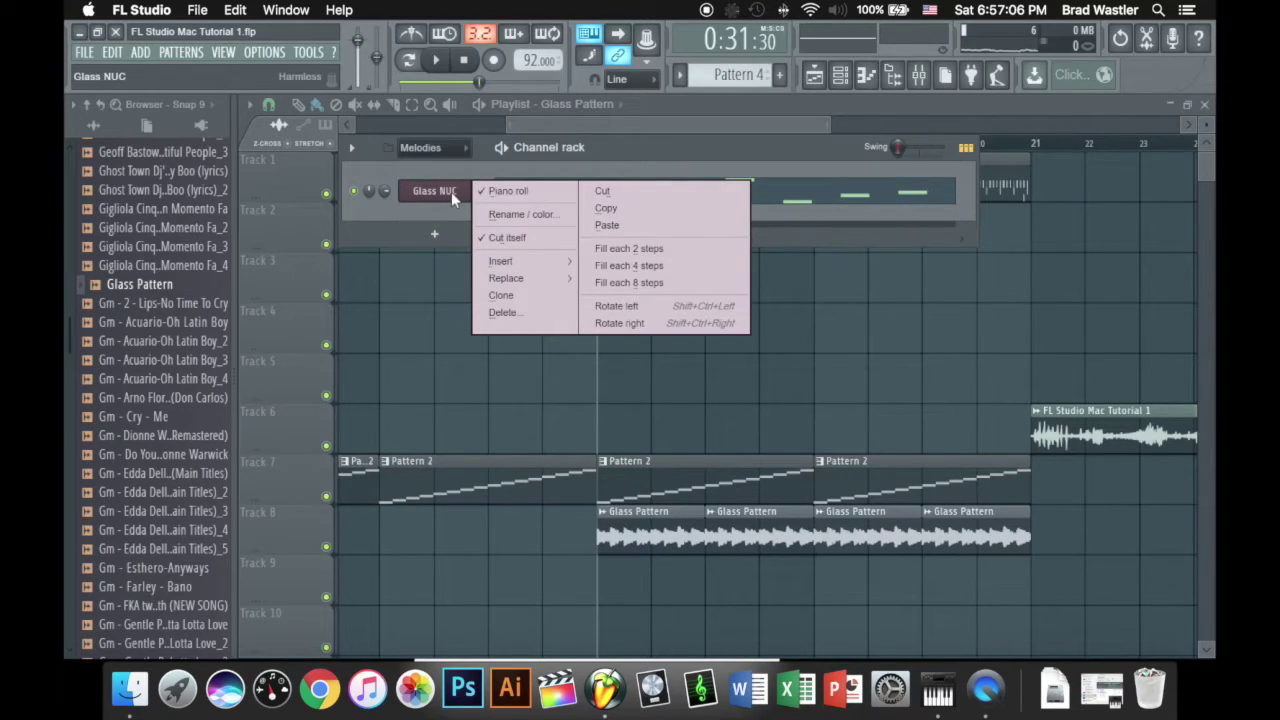
click(445, 214)
right_click(448, 194)
click(443, 195)
right_click(447, 200)
key(d)
key(Return)
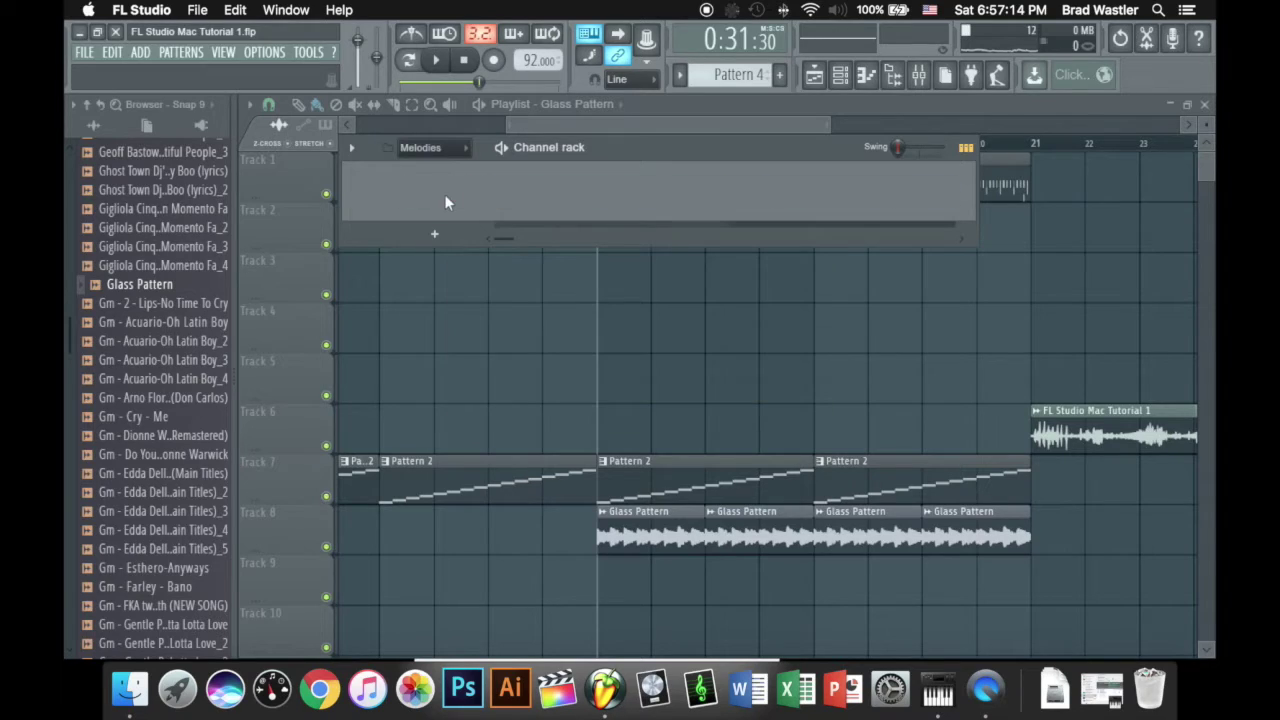
Step: Play the song from bar 13 and lower the channel volume of Glass Pattern in the Audio group
click(840, 74)
key(space)
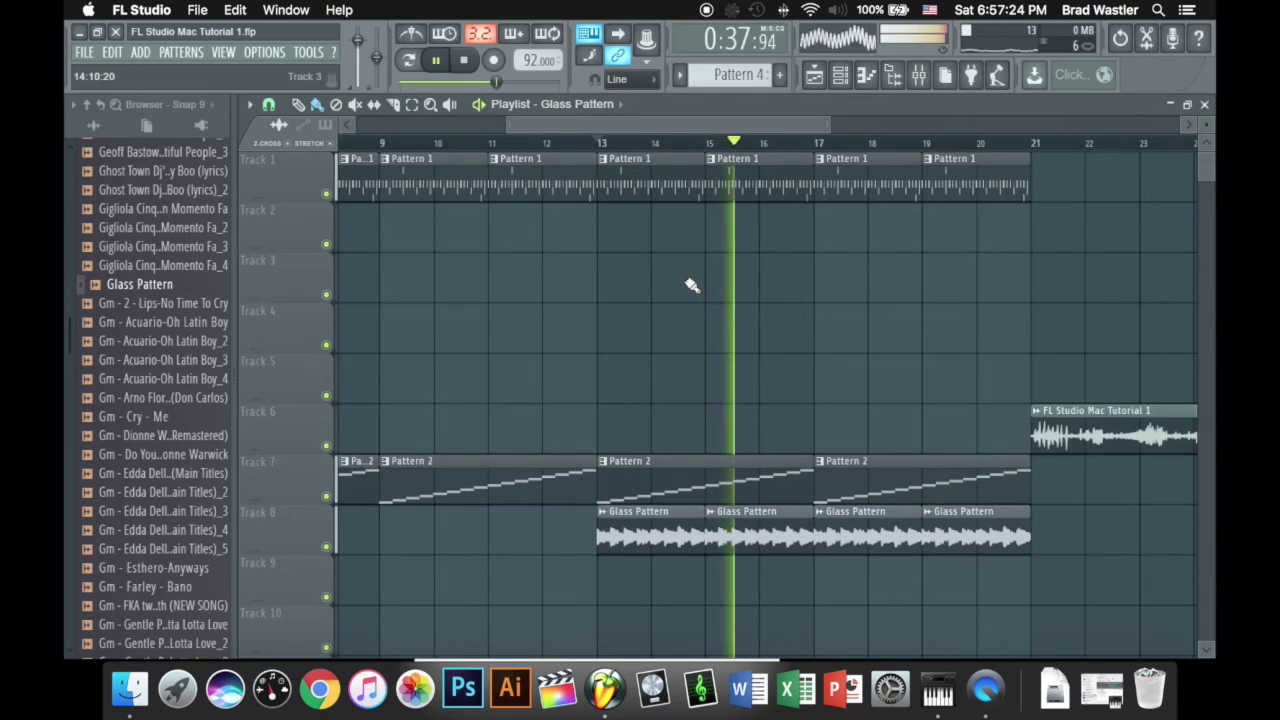
click(457, 150)
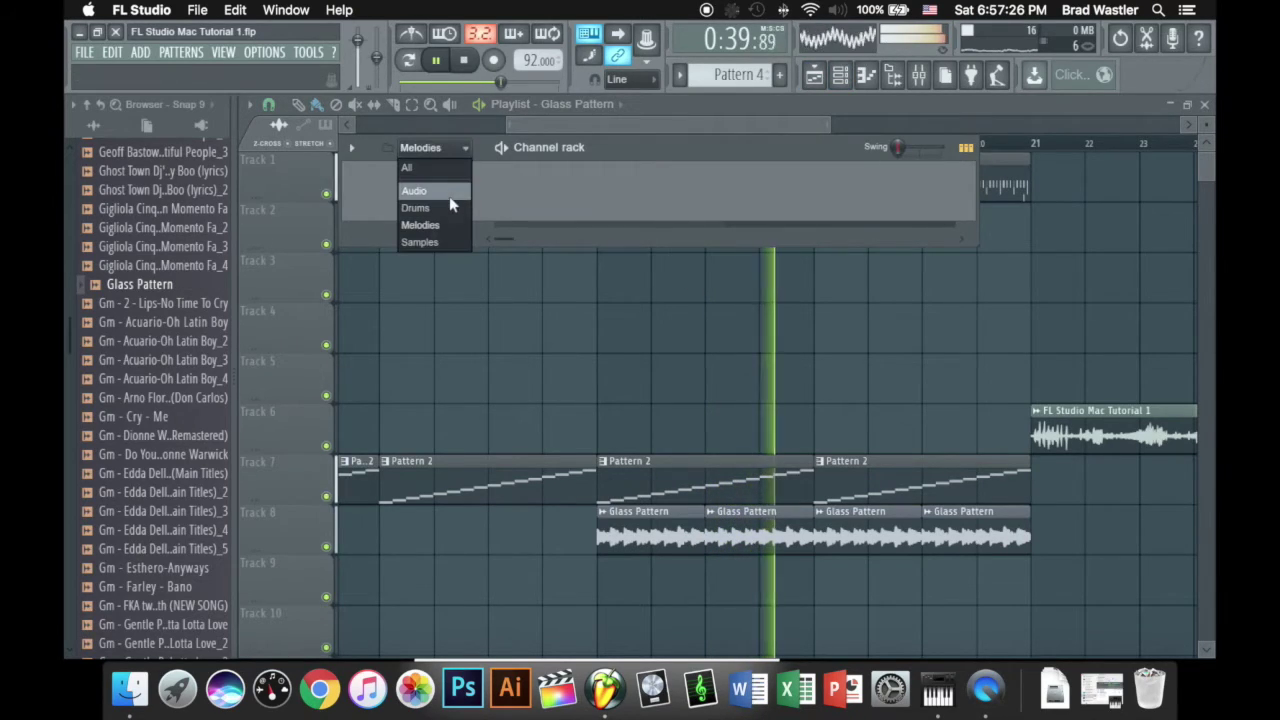
click(427, 180)
drag(384, 218, 384, 267)
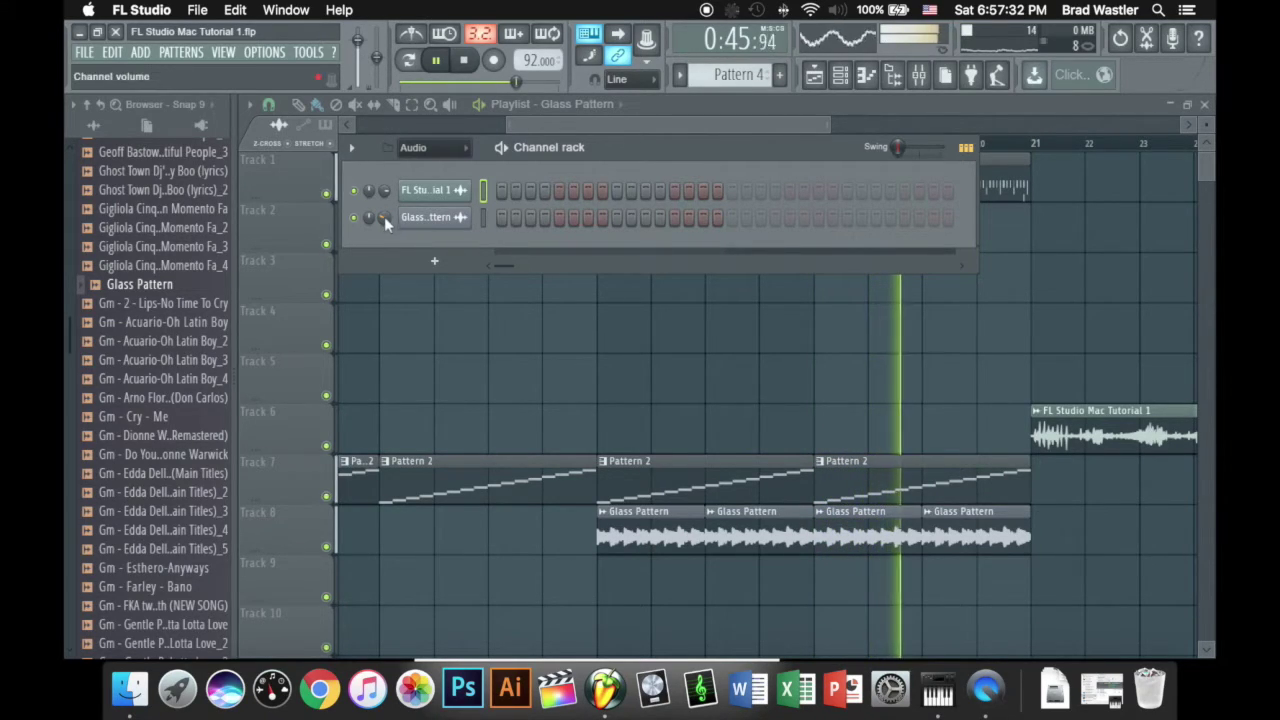
click(840, 74)
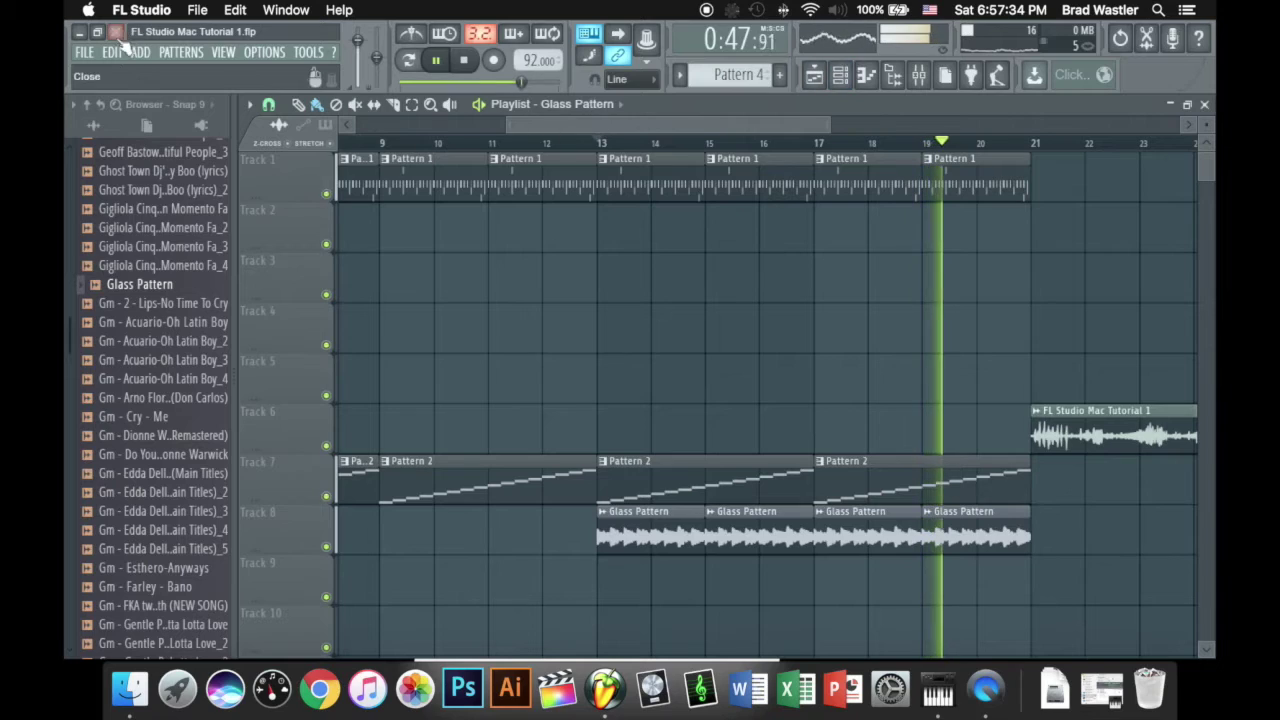
Step: Save the project and stop the playback
click(84, 52)
click(205, 130)
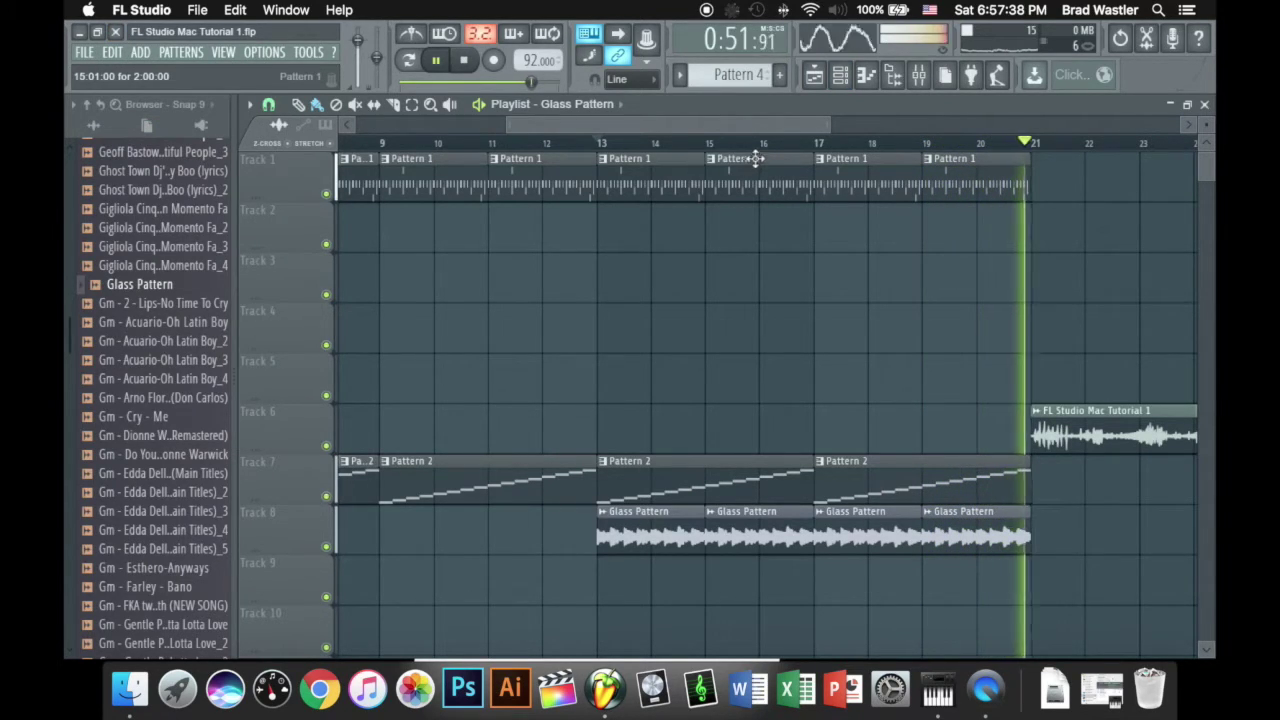
scroll(765, 152, down, 2)
key(space)
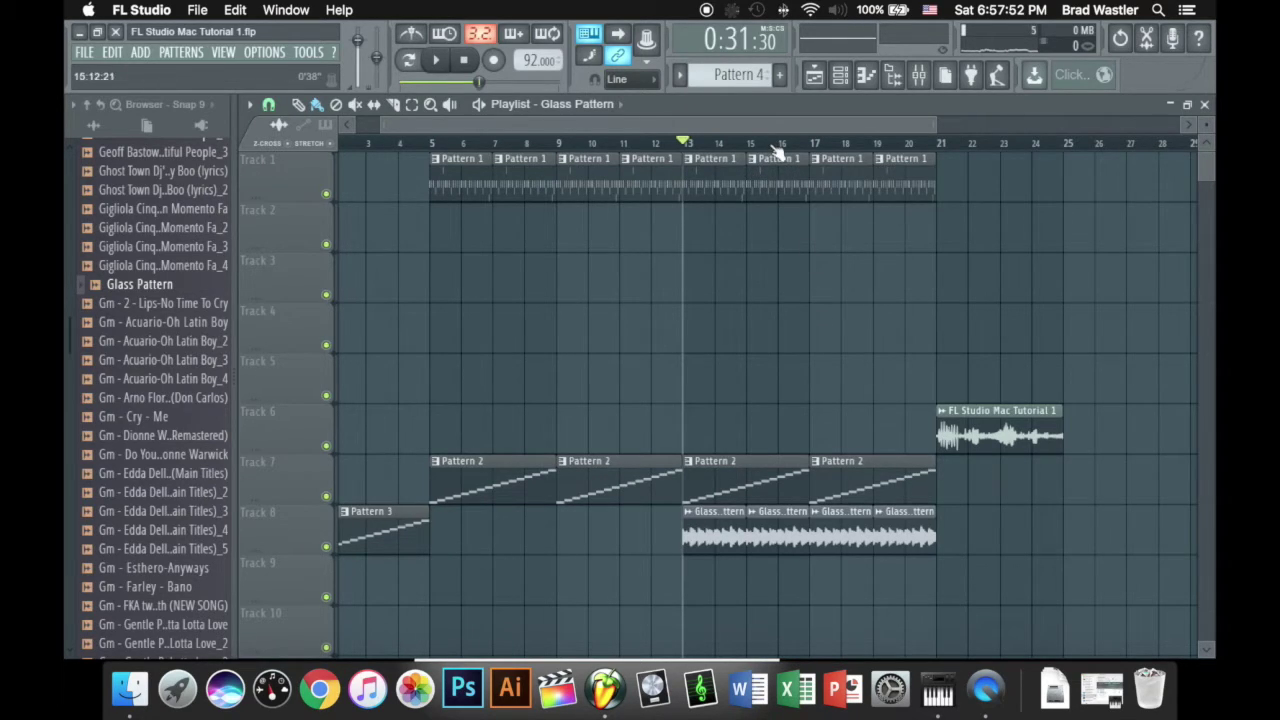
scroll(775, 148, up, 2)
scroll(775, 148, up, 2)
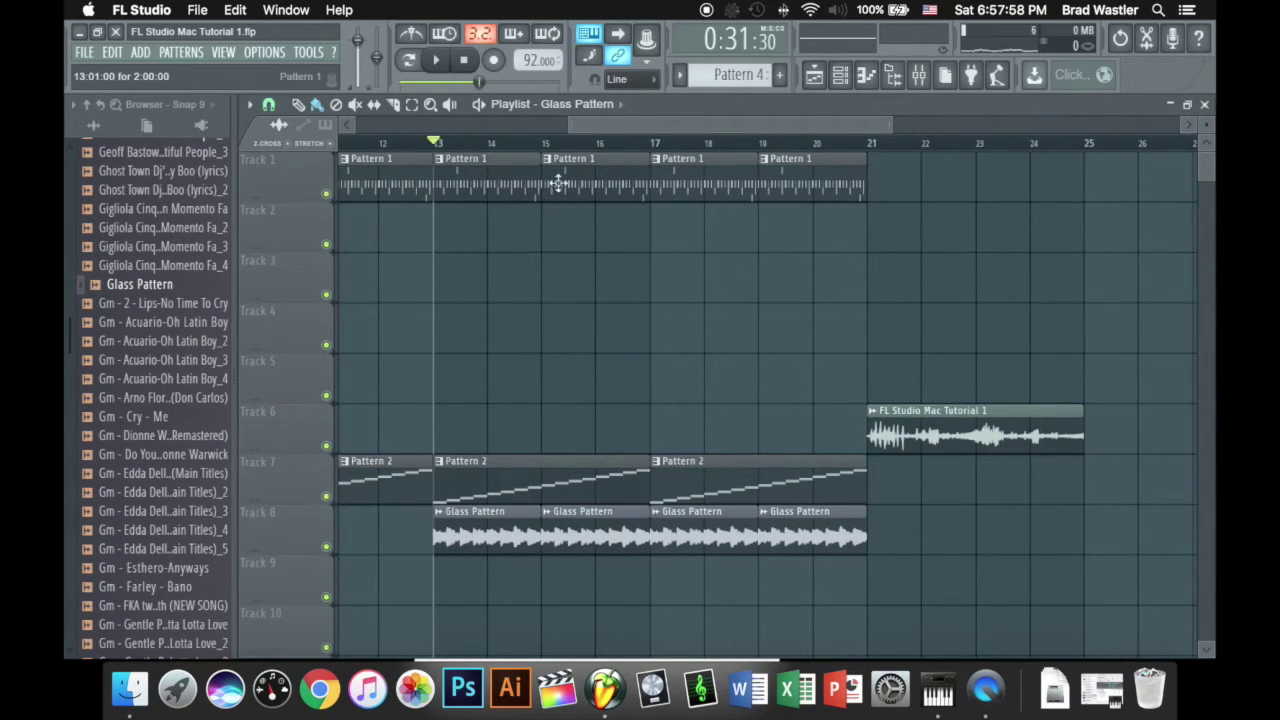
click(85, 52)
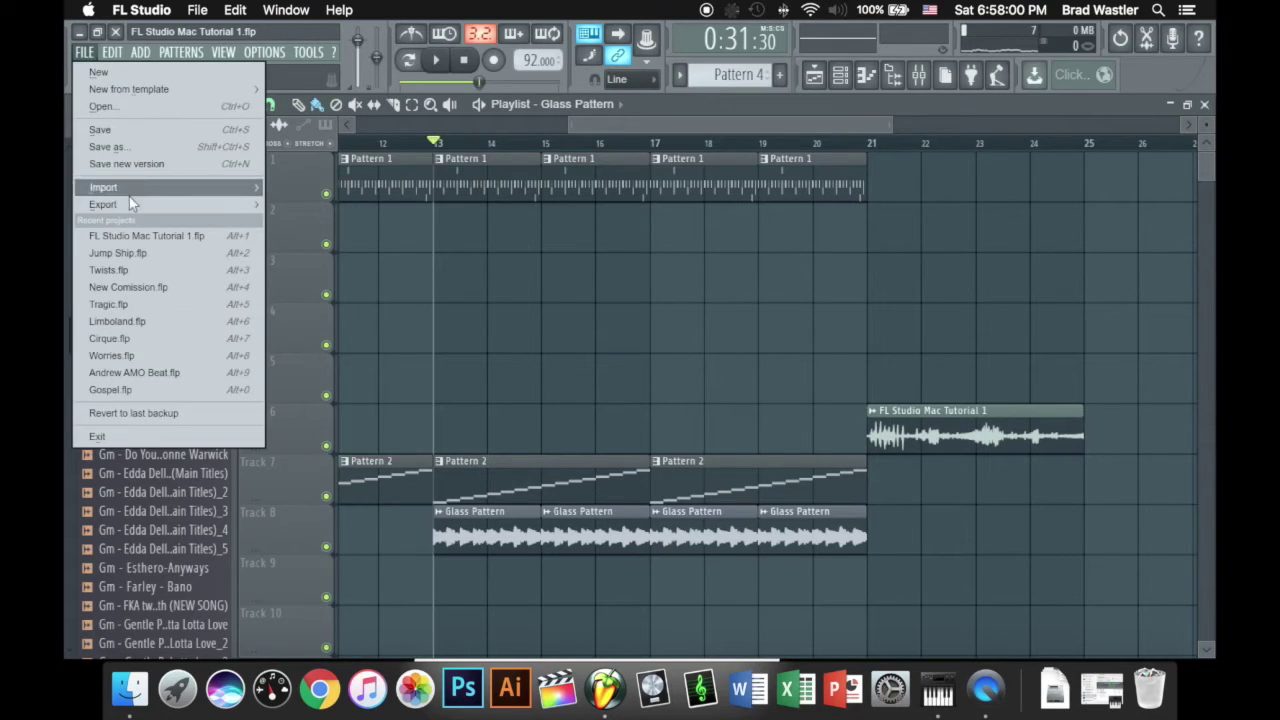
click(779, 268)
right_click(779, 268)
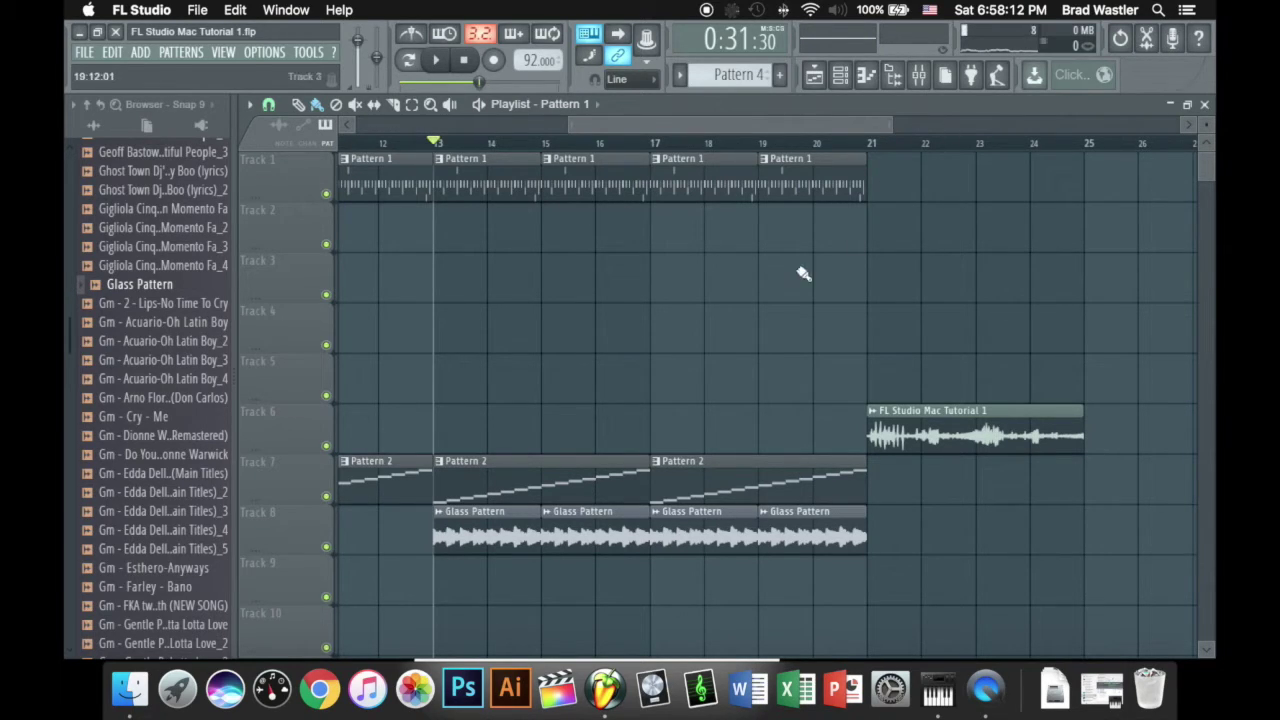
scroll(699, 146, down, 5)
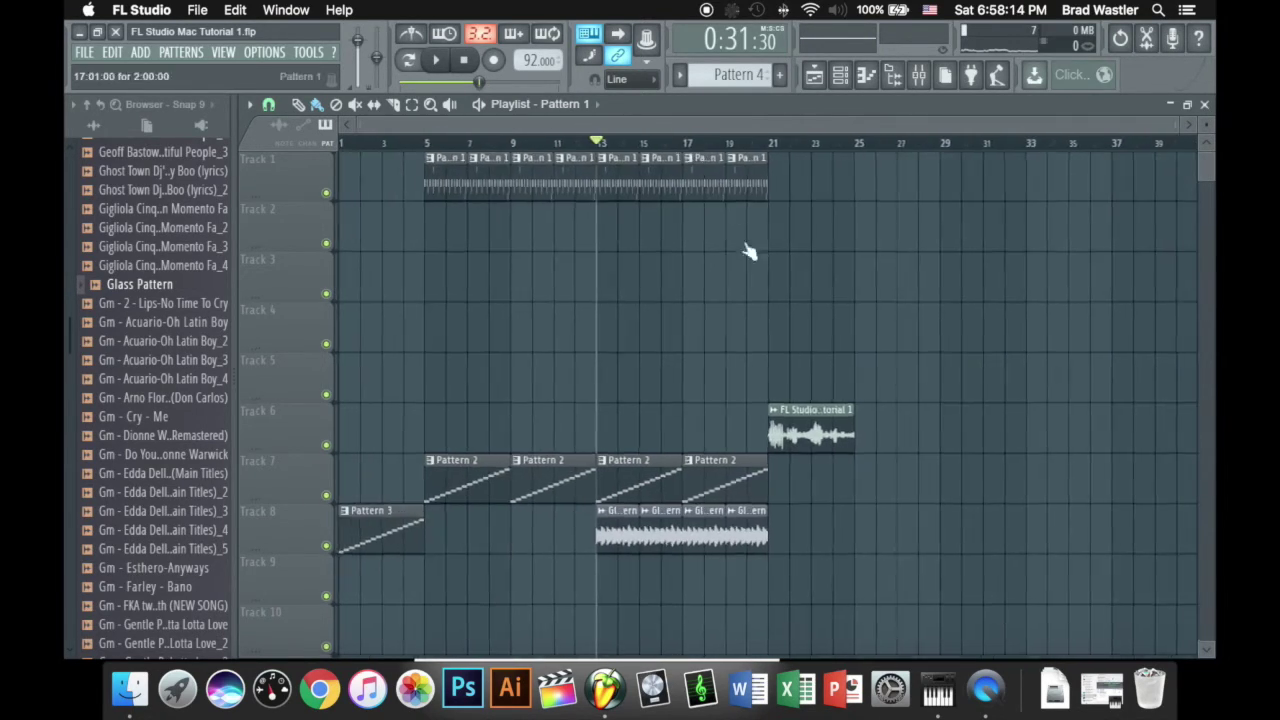
scroll(775, 300, down, 1)
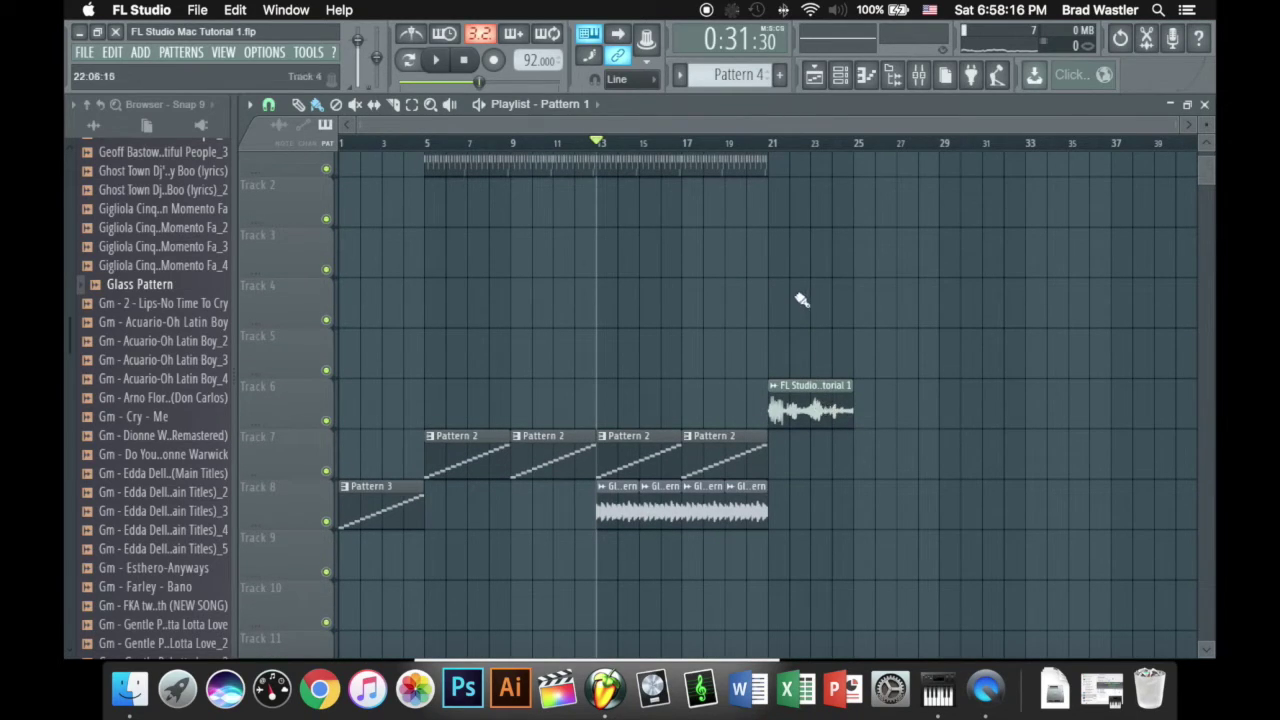
scroll(802, 299, up, 1)
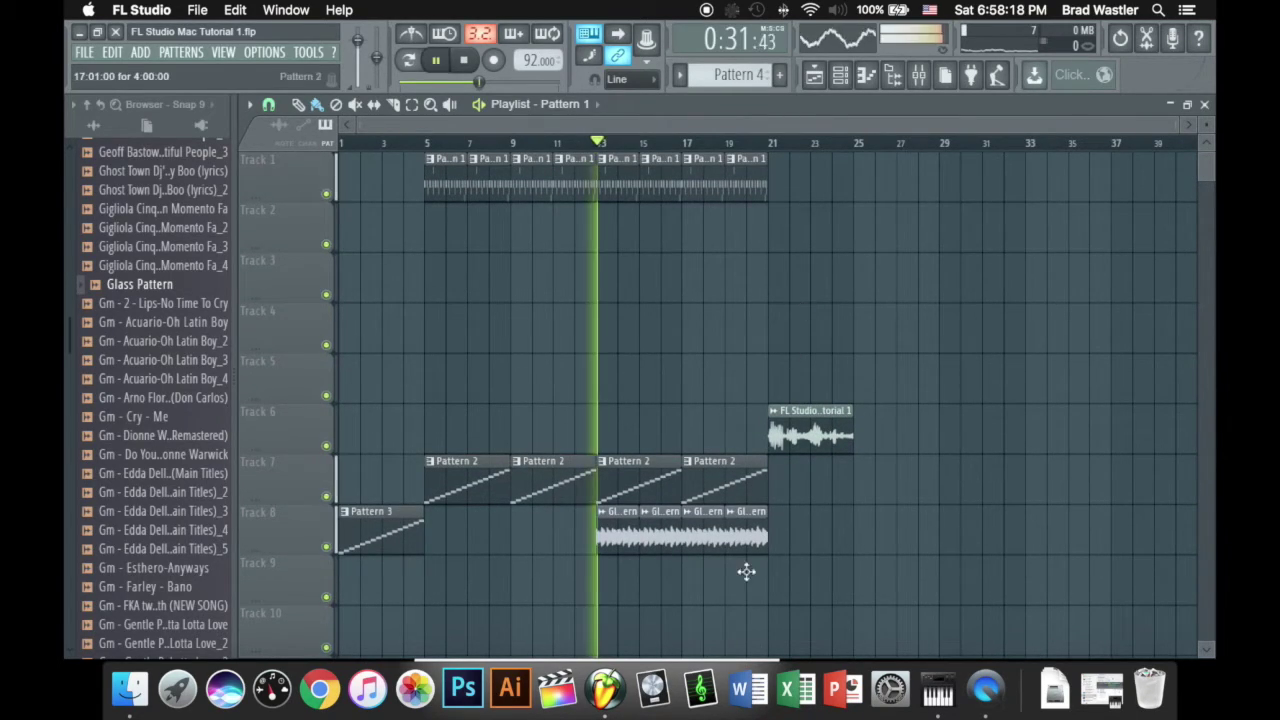
Step: Edit the Glass Pattern sample in Edison, delete its loop region and load the edited audio back into the sample's channel
double_click(627, 535)
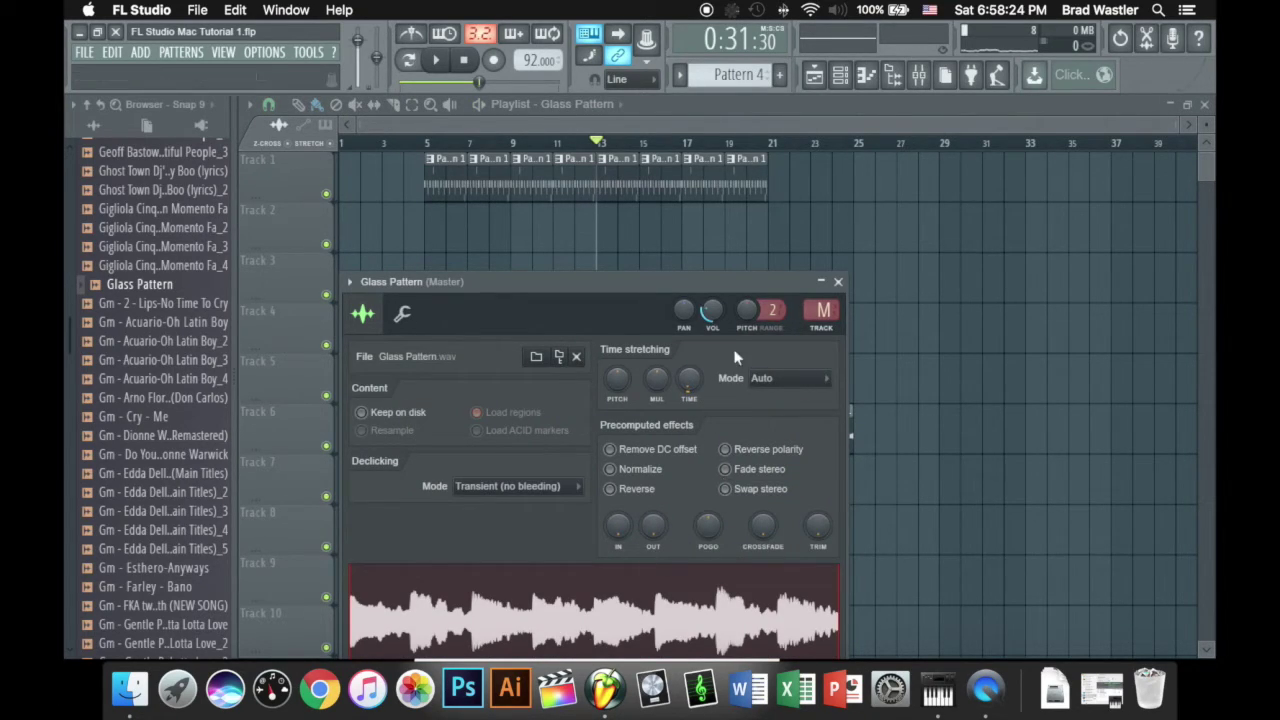
right_click(621, 612)
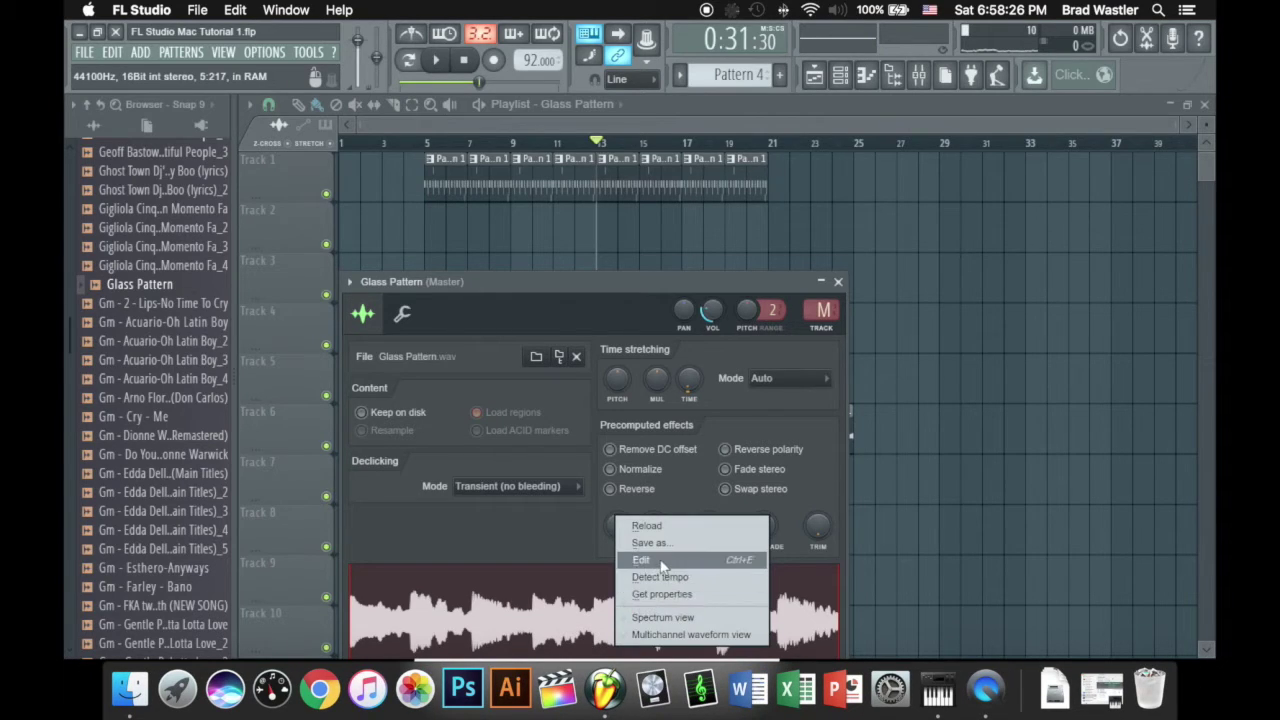
click(655, 565)
right_click(301, 607)
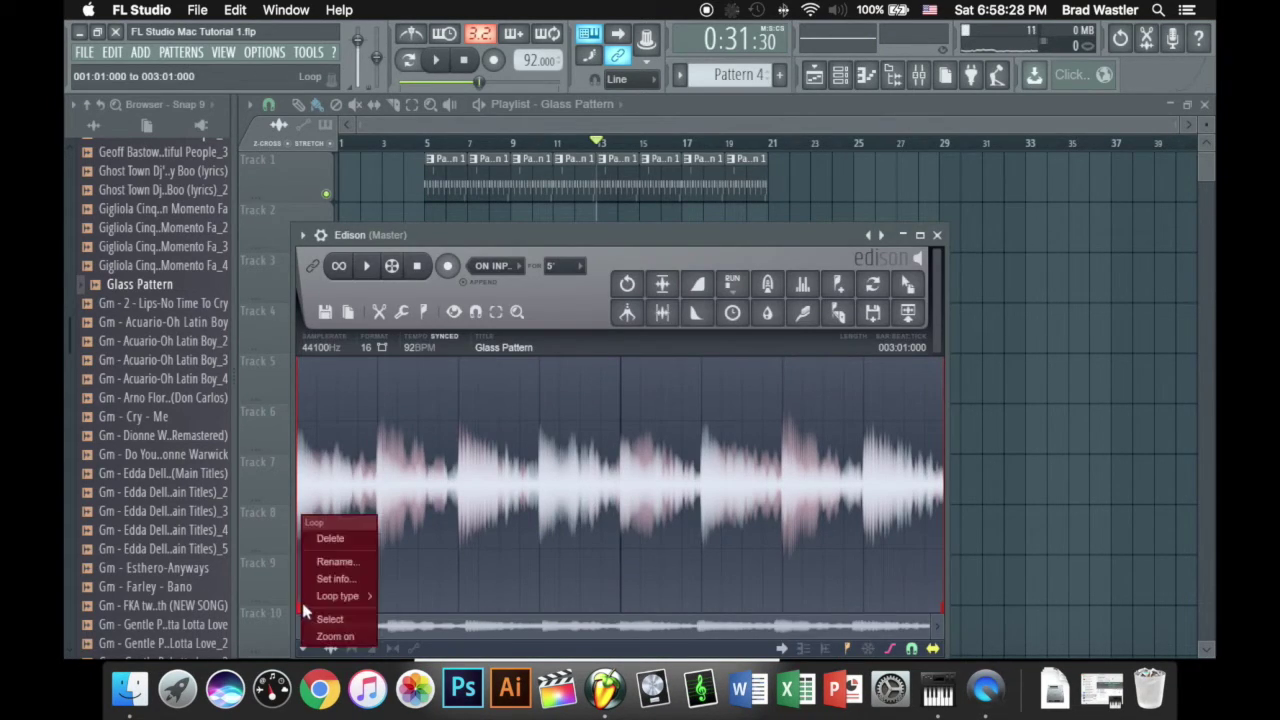
click(332, 539)
drag(908, 287, 606, 600)
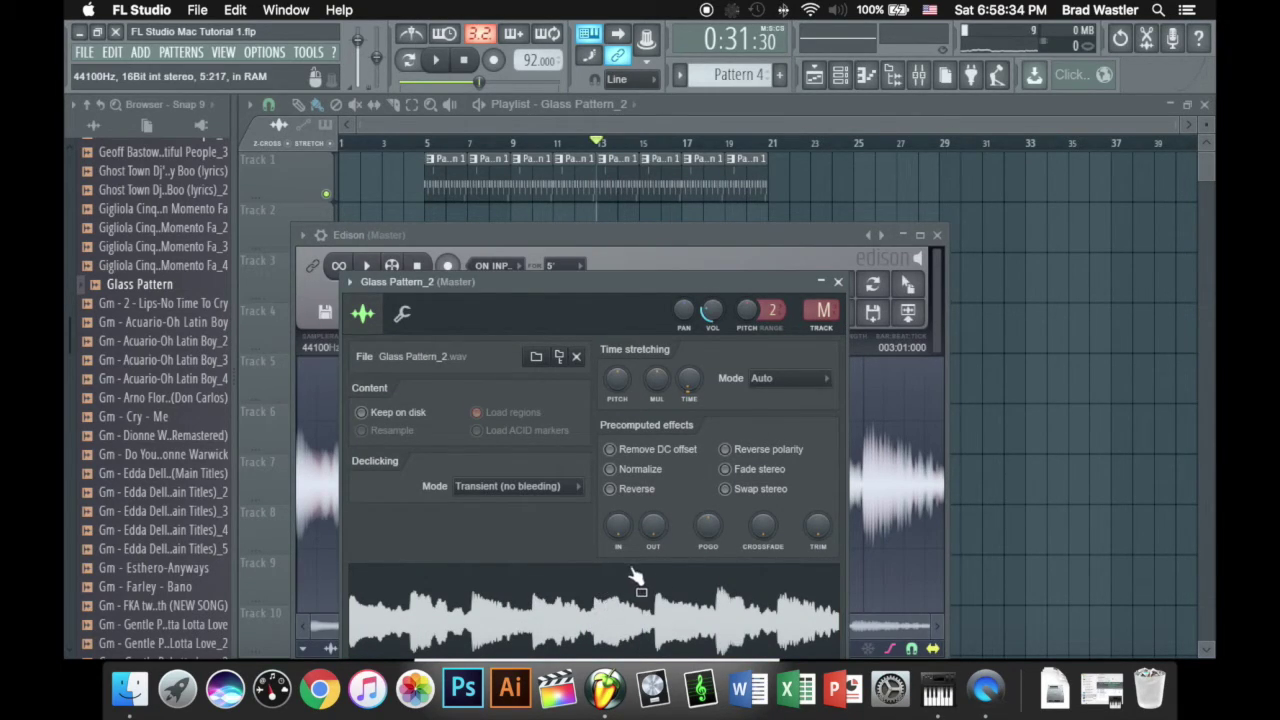
Step: Set the Glass Pattern_2 channel's time stretching to e3 generic mode, a time of 2 bars and a pitch of +1200 cents, and close its windows
click(799, 381)
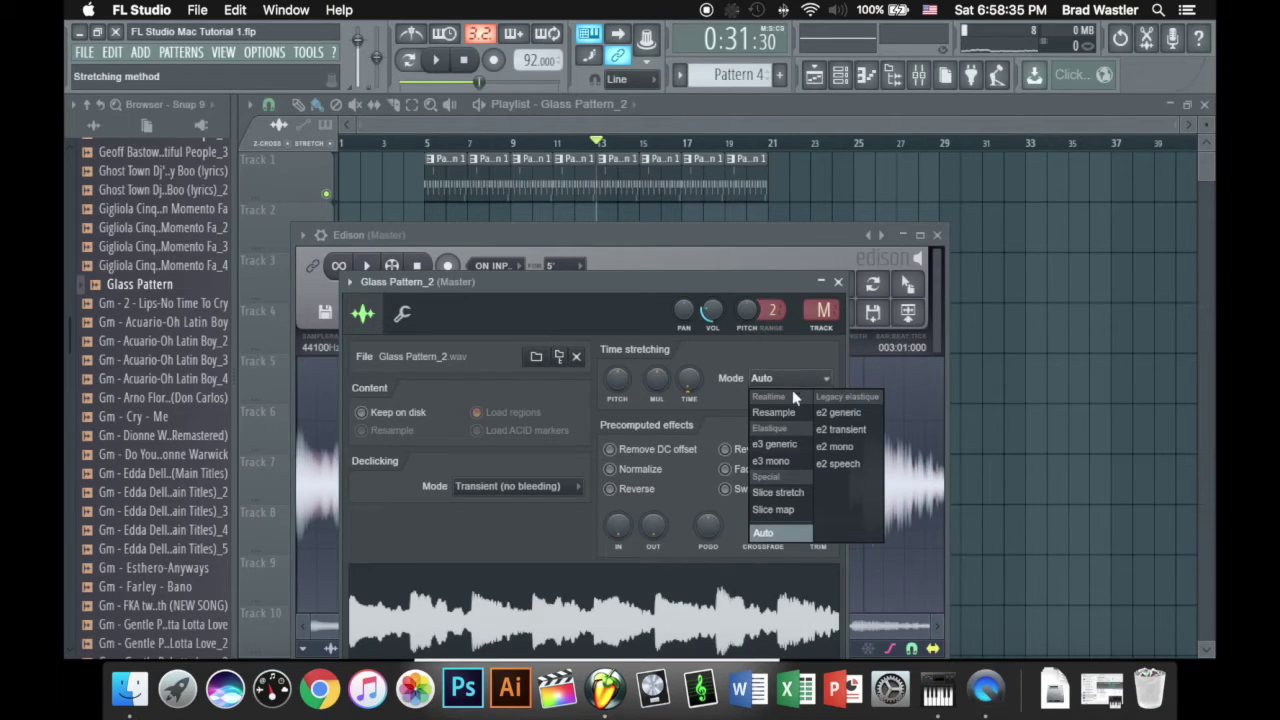
click(776, 445)
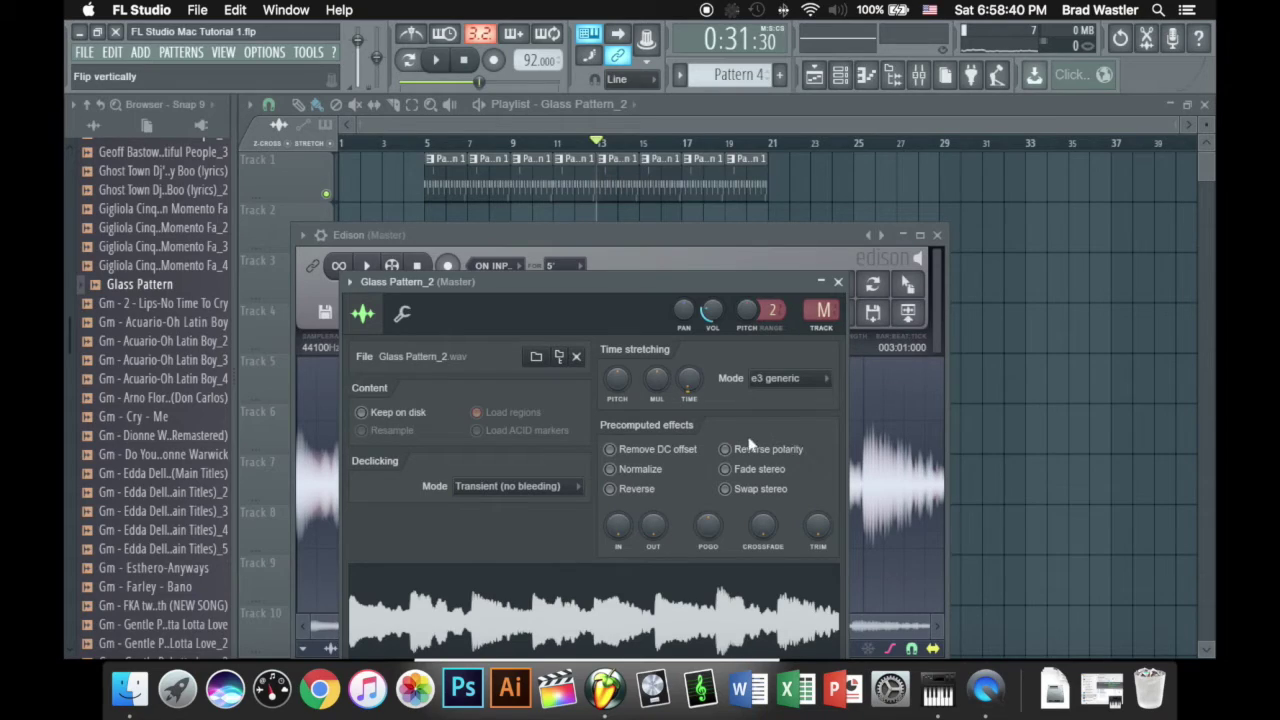
right_click(688, 383)
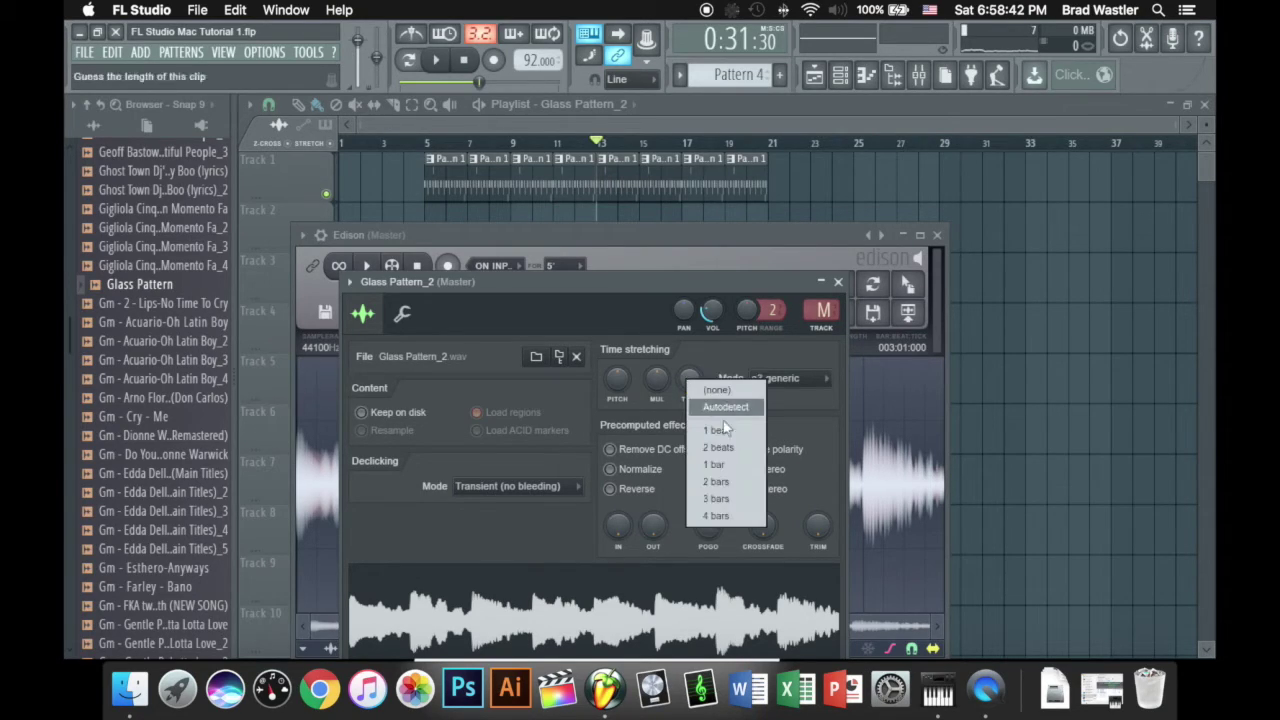
click(742, 484)
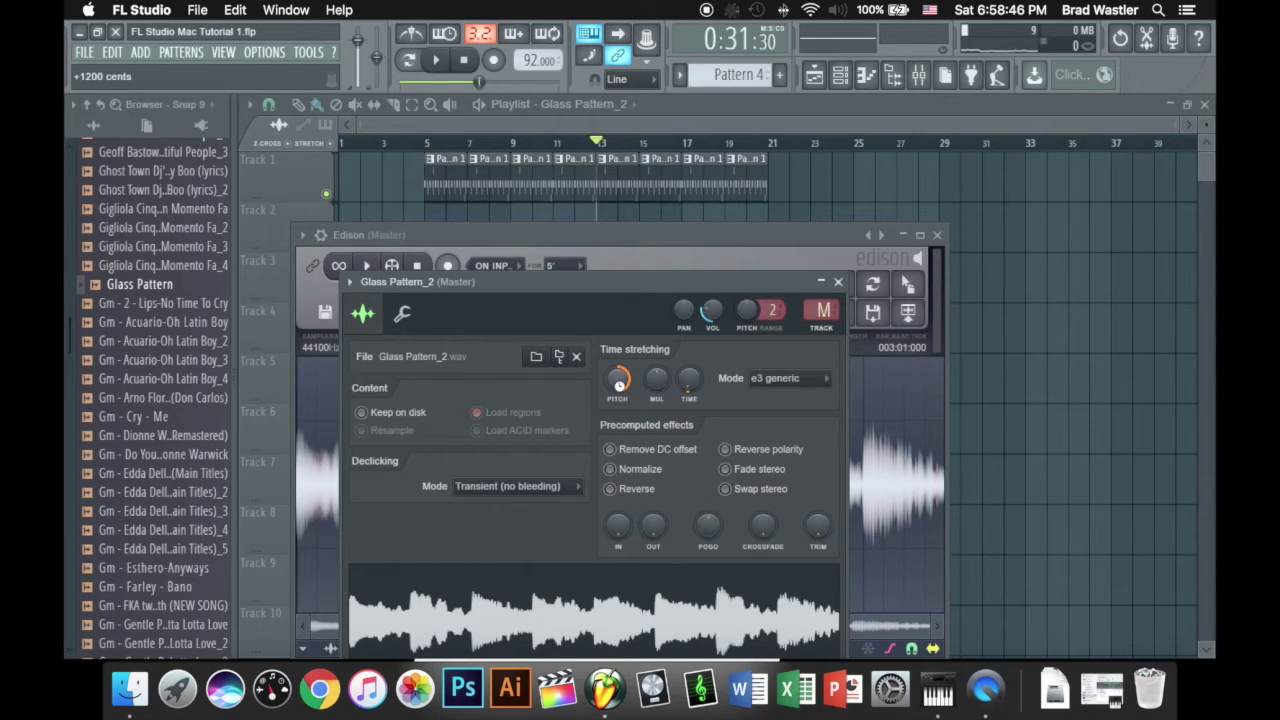
click(838, 282)
click(937, 235)
Step: Play the song from bar 13 to hear the retuned Glass Pattern_2 clips, and stop the playback
scroll(727, 148, up, 3)
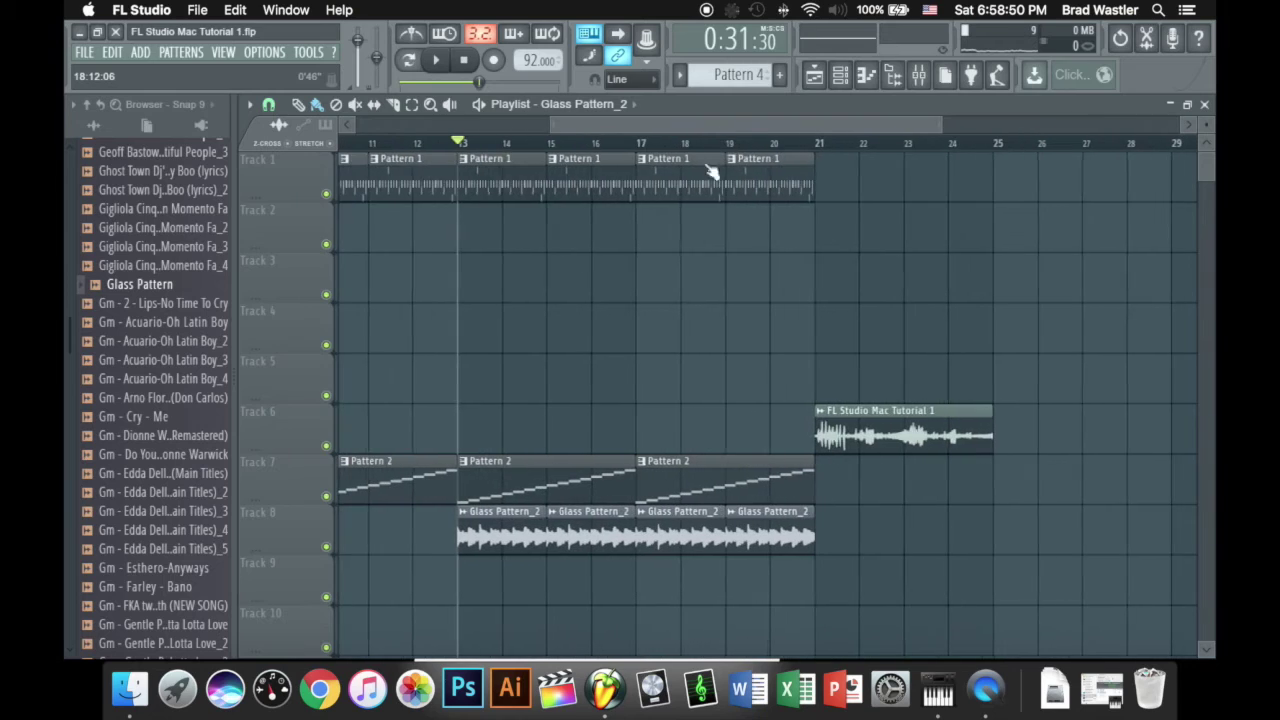
key(space)
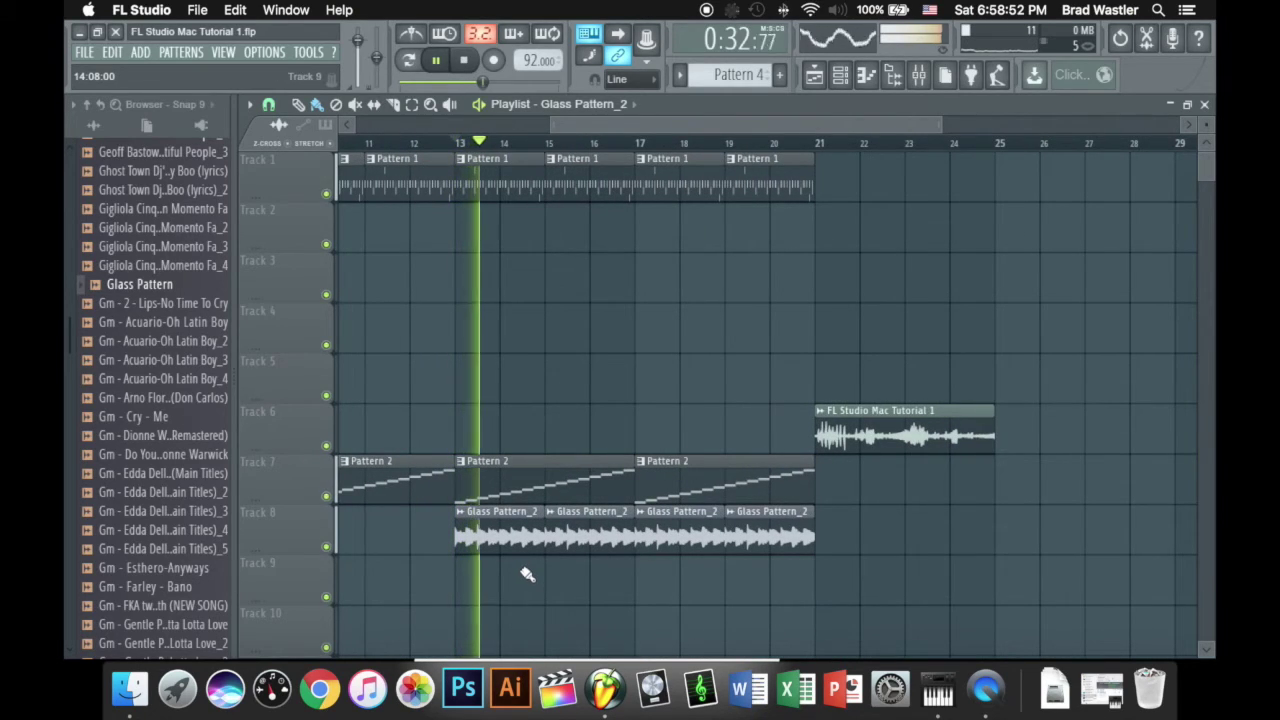
key(space)
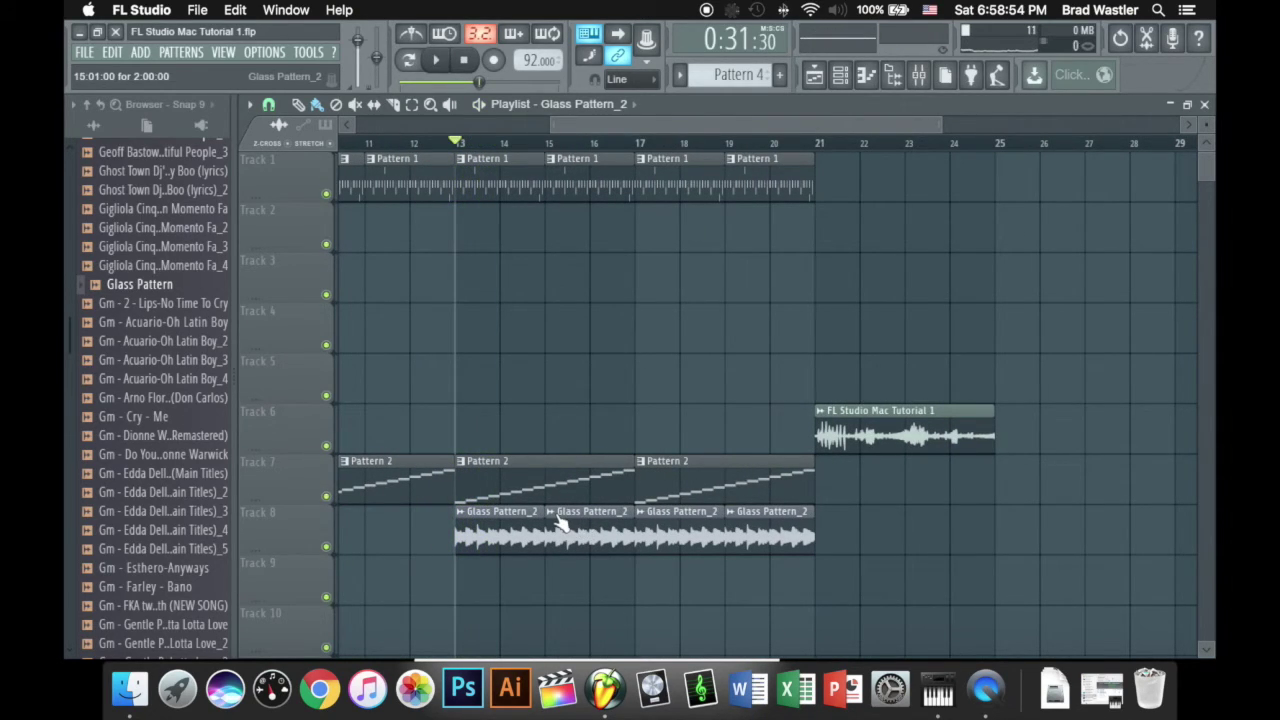
Step: Make the Glass Pattern_2 clip at bar 15 unique and reset the time-stretching pitch in its channel settings
click(557, 518)
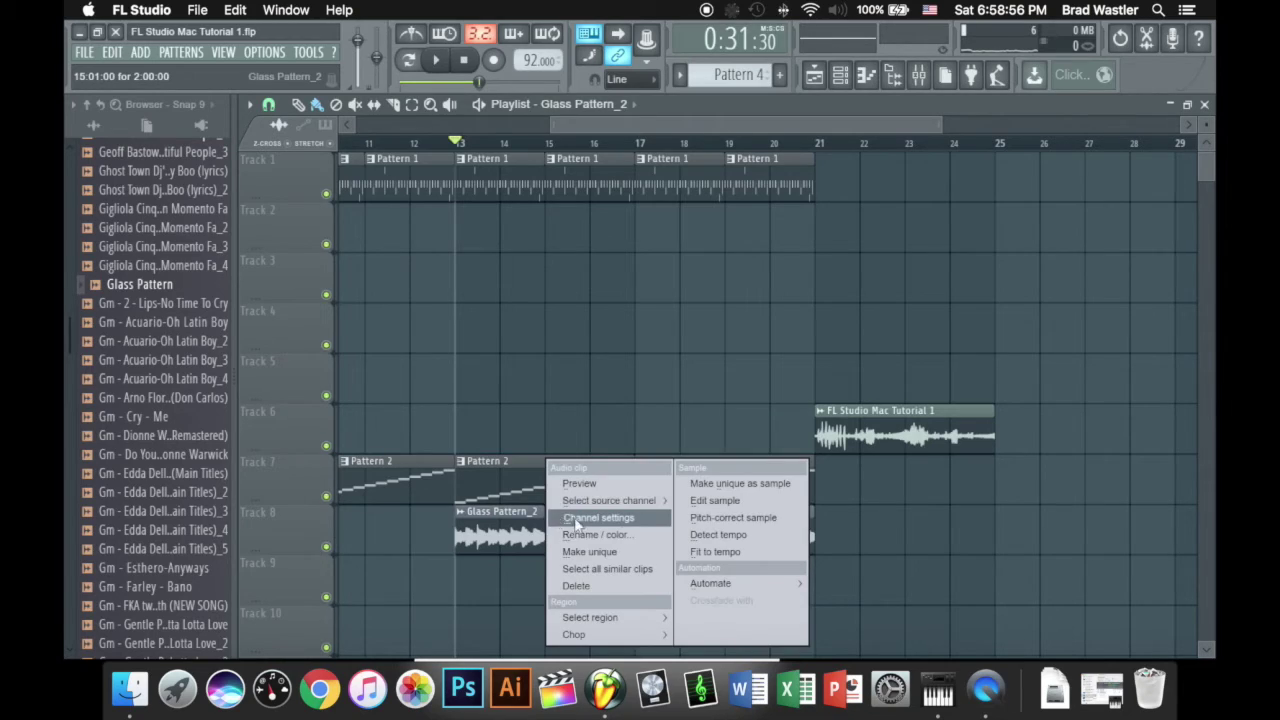
click(646, 556)
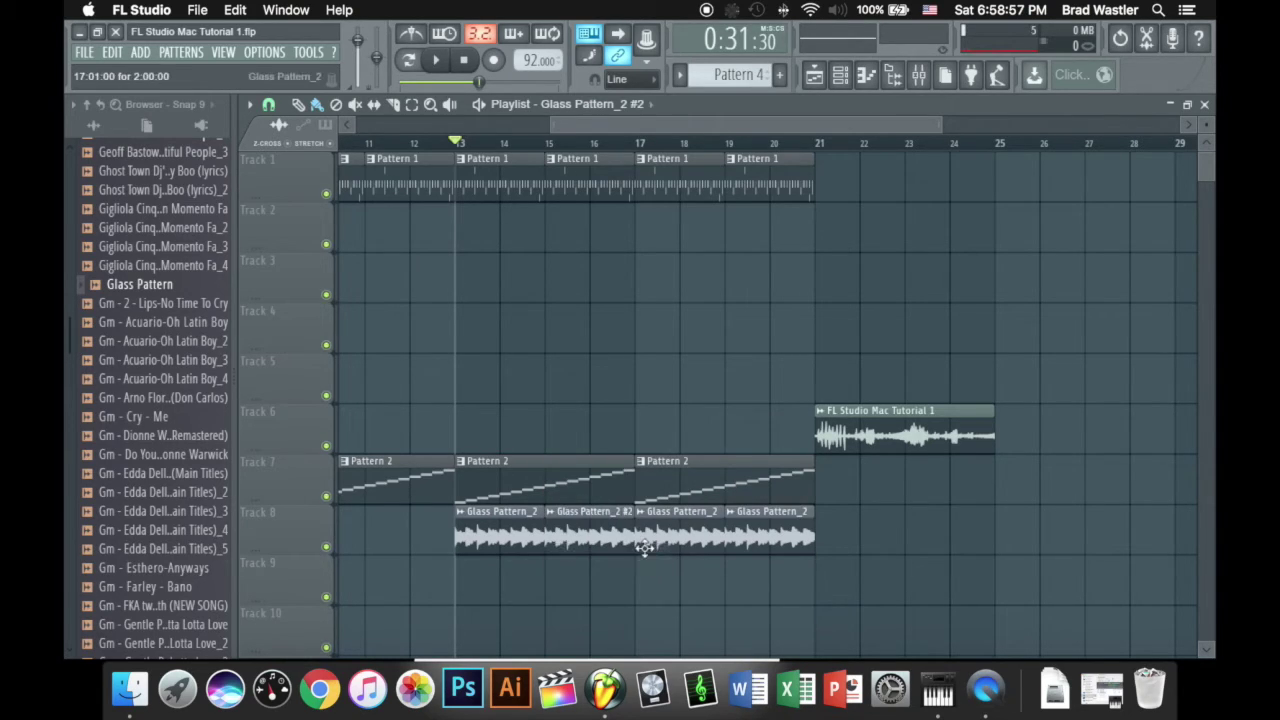
double_click(594, 535)
right_click(645, 401)
click(655, 405)
click(860, 305)
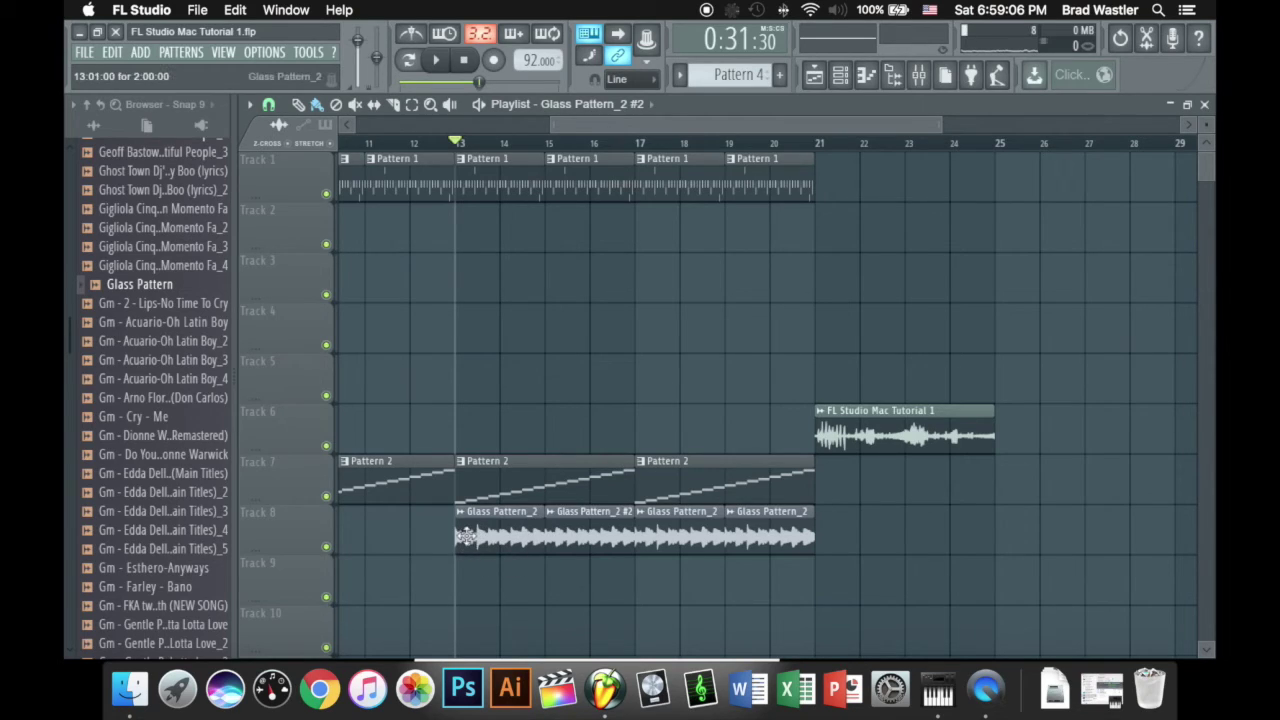
Step: Play the song from bar 13, replace the clip at bar 19 on Track 8 with Glass Pattern_2 #2, and stop the playback
key(space)
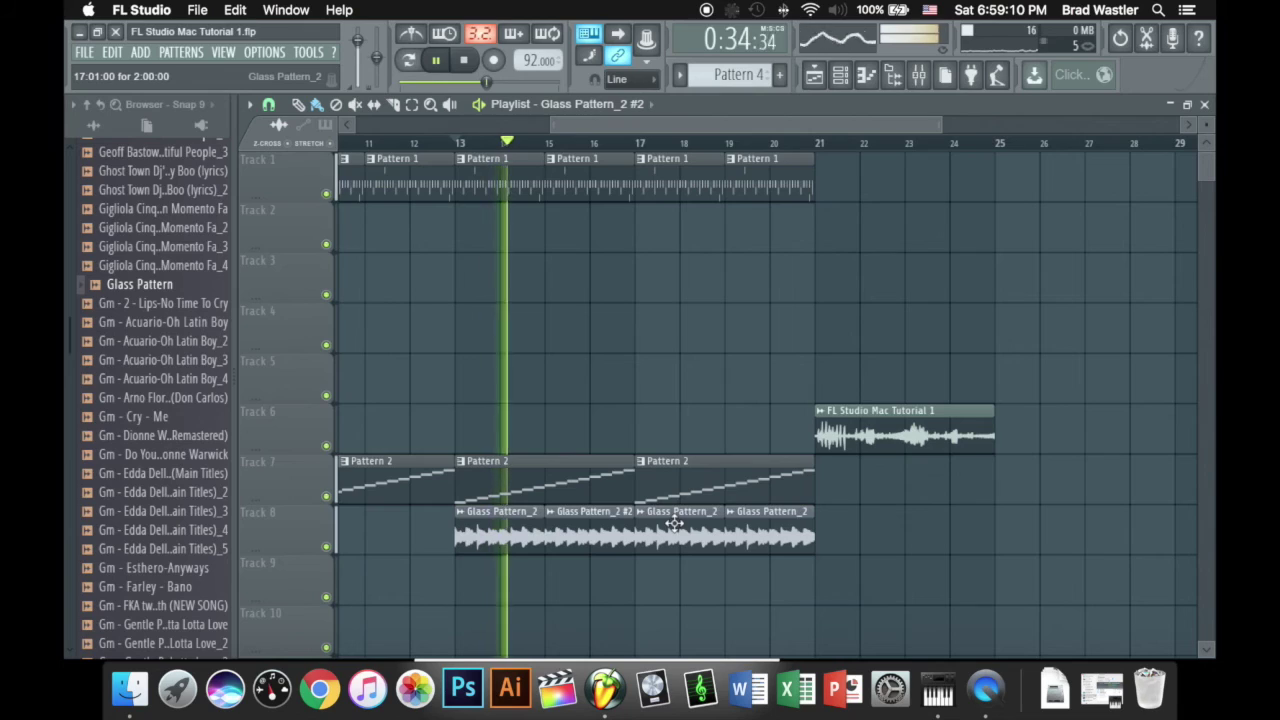
right_click(745, 538)
click(745, 540)
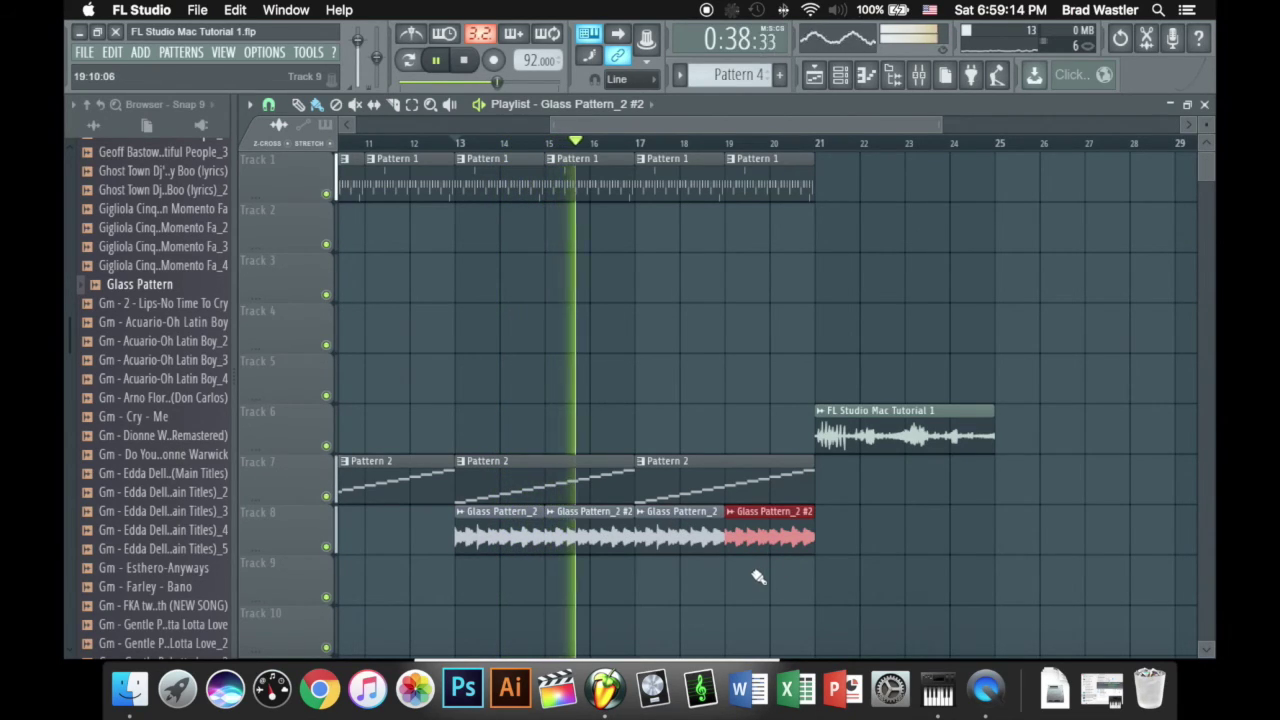
super+click(758, 578)
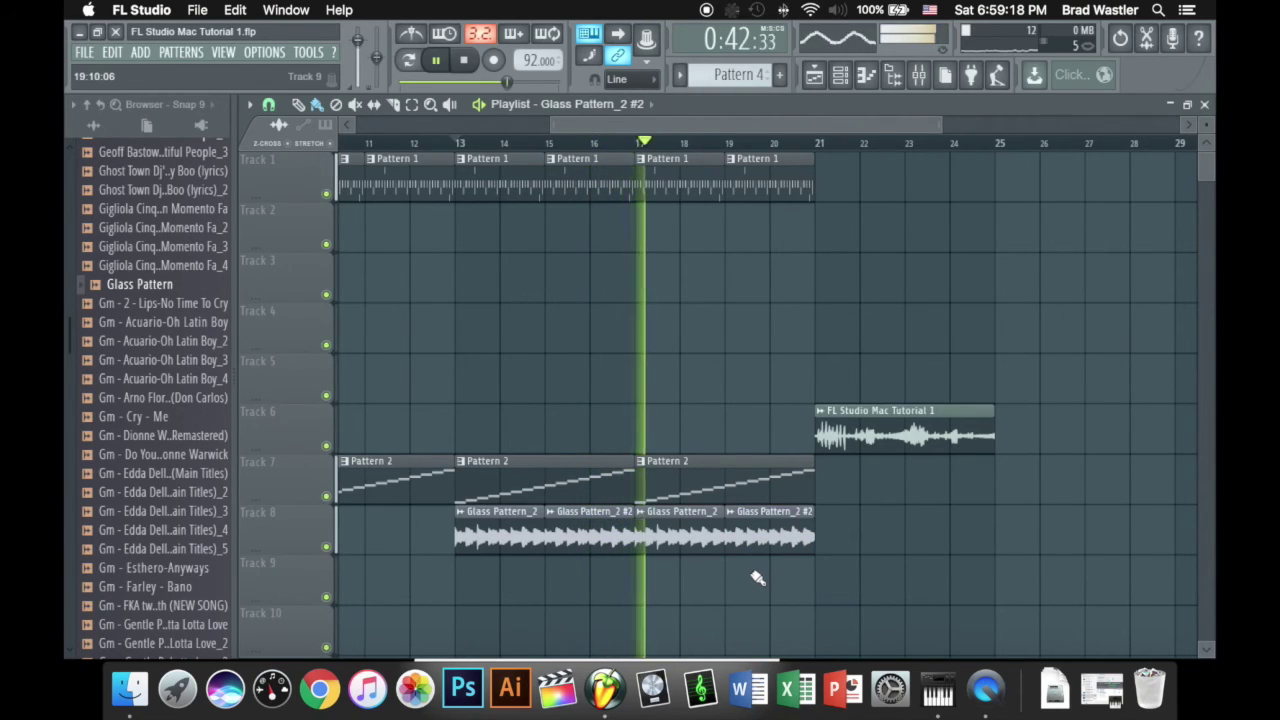
key(space)
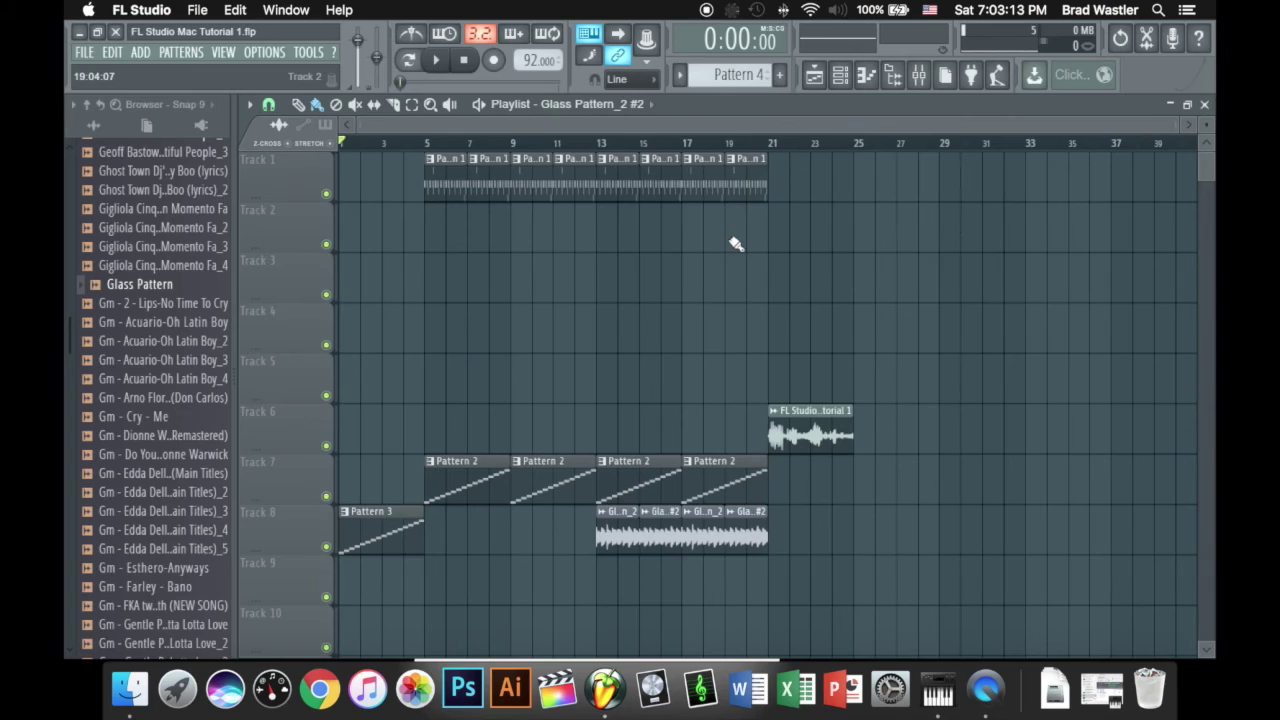